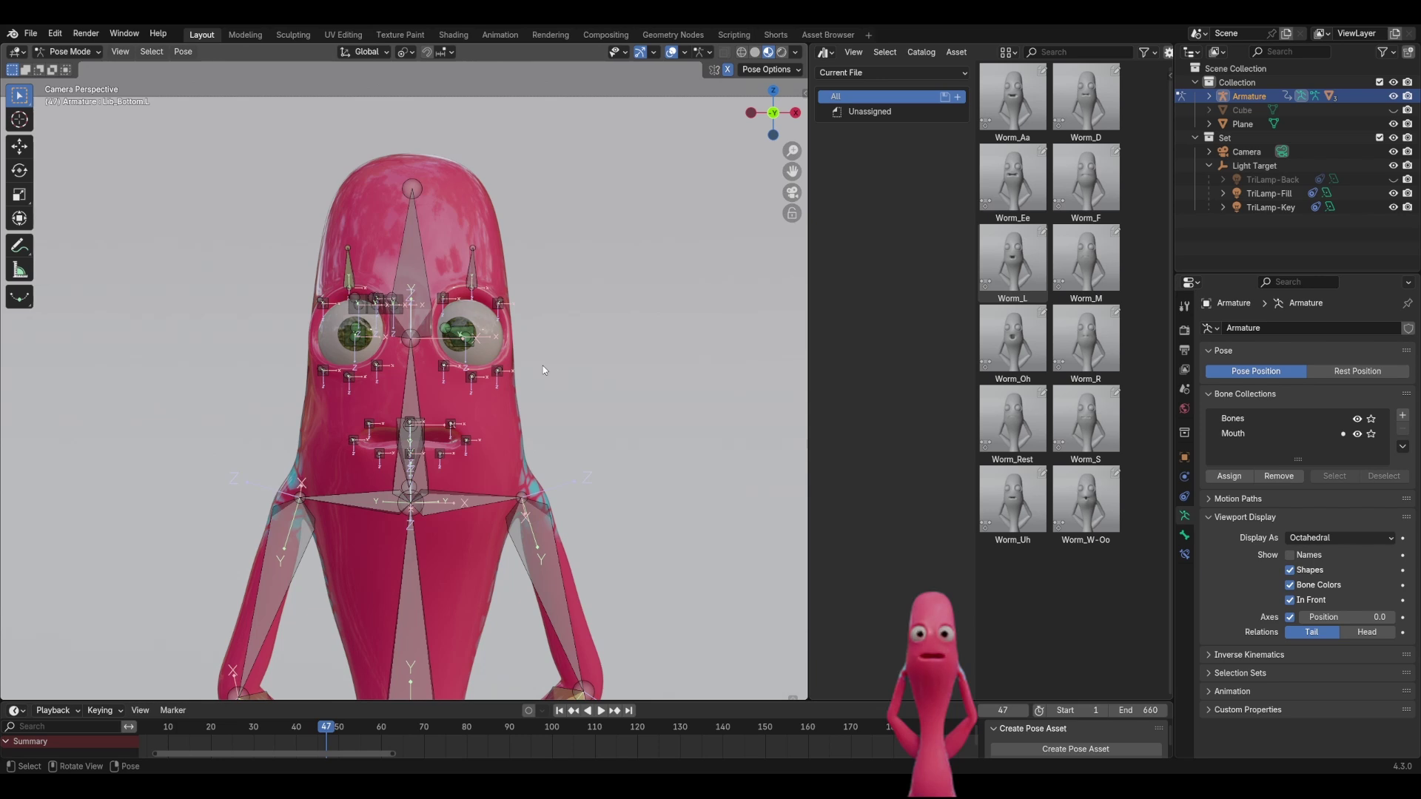
Orbit to a front view of the worm's face and nudge the upper left lip bone in pose mode
scroll(489, 393, "up", 1)
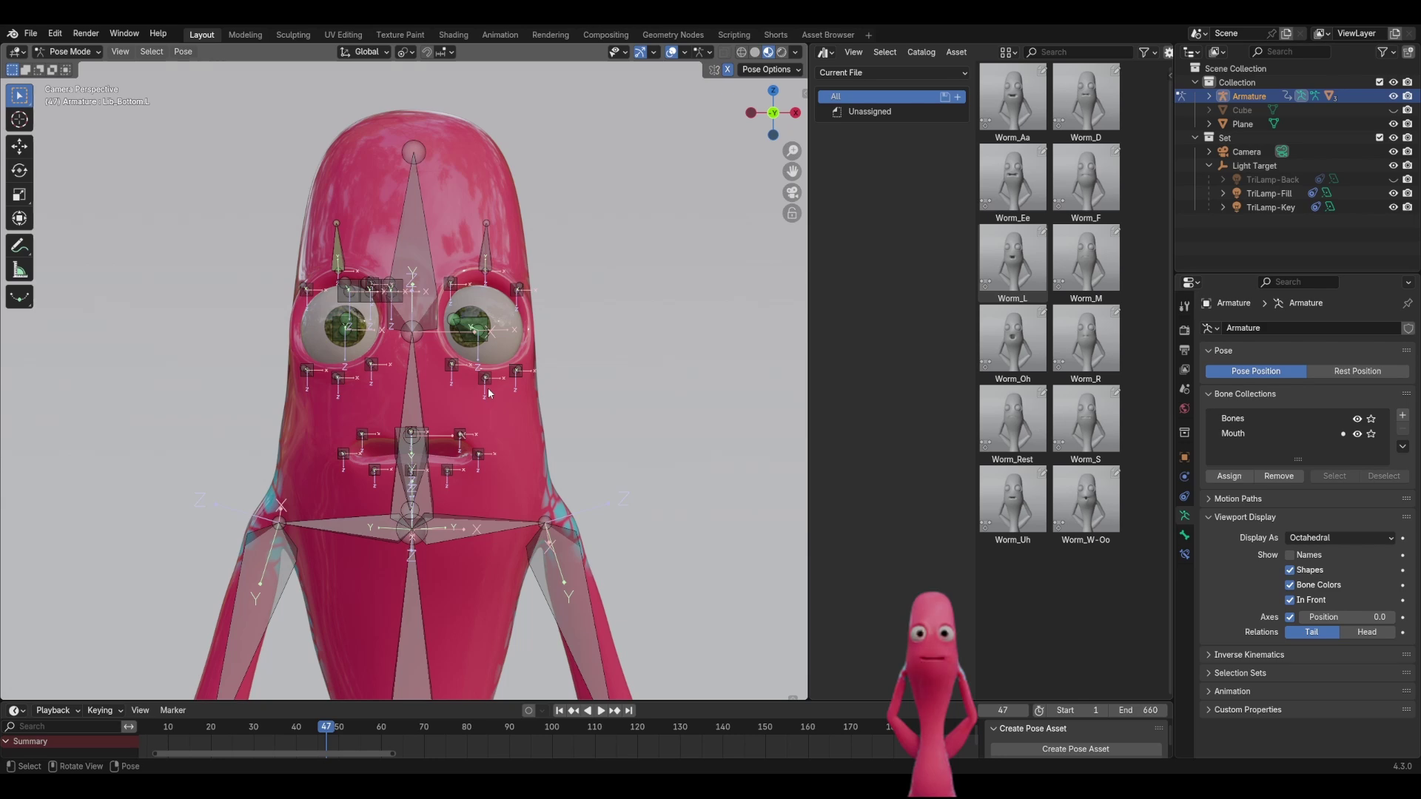
middle_click_drag(489, 393, 565, 418)
scroll(584, 445, "up", 4)
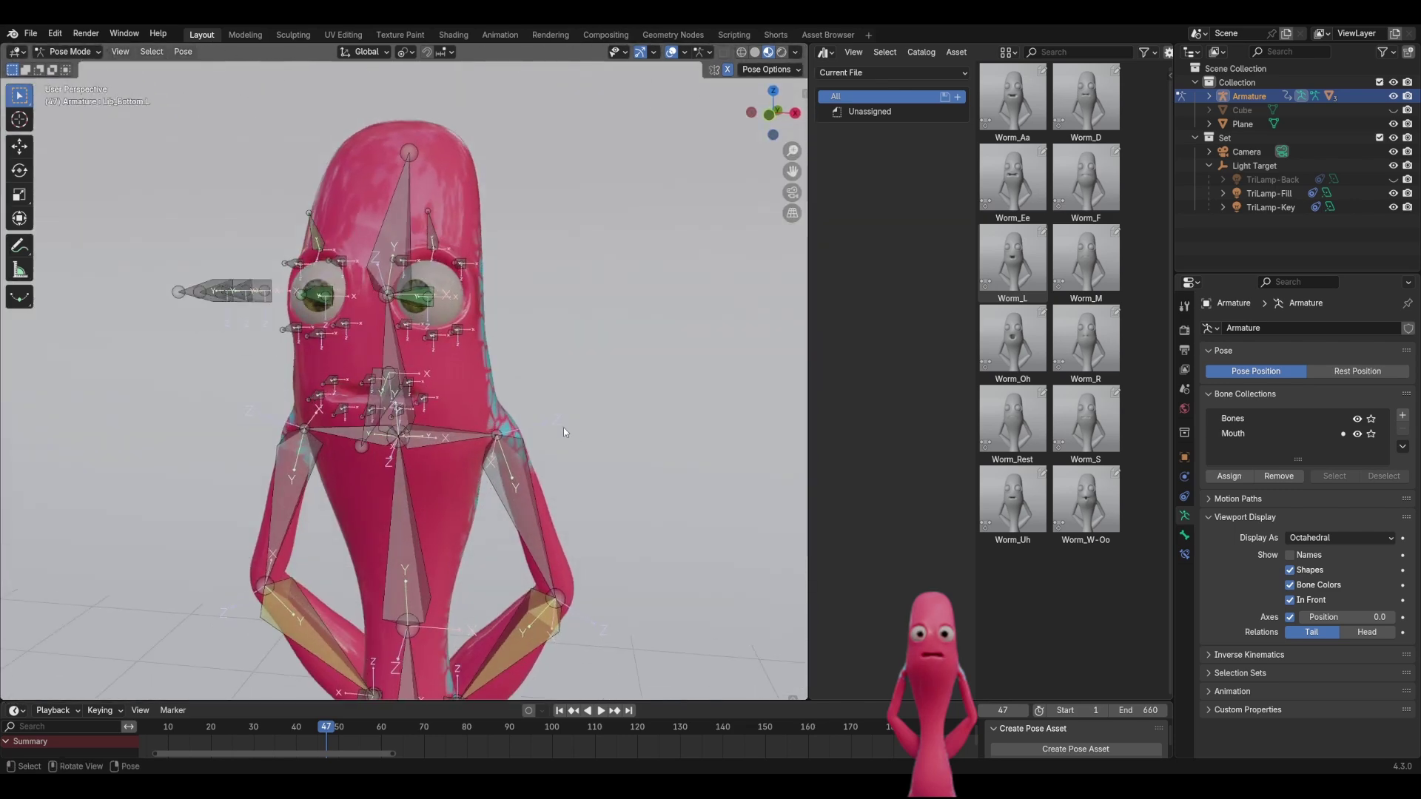
scroll(563, 427, "up", 3)
key("ctrl+Tab")
left_click(557, 332)
middle_click_drag(557, 332, 521, 358)
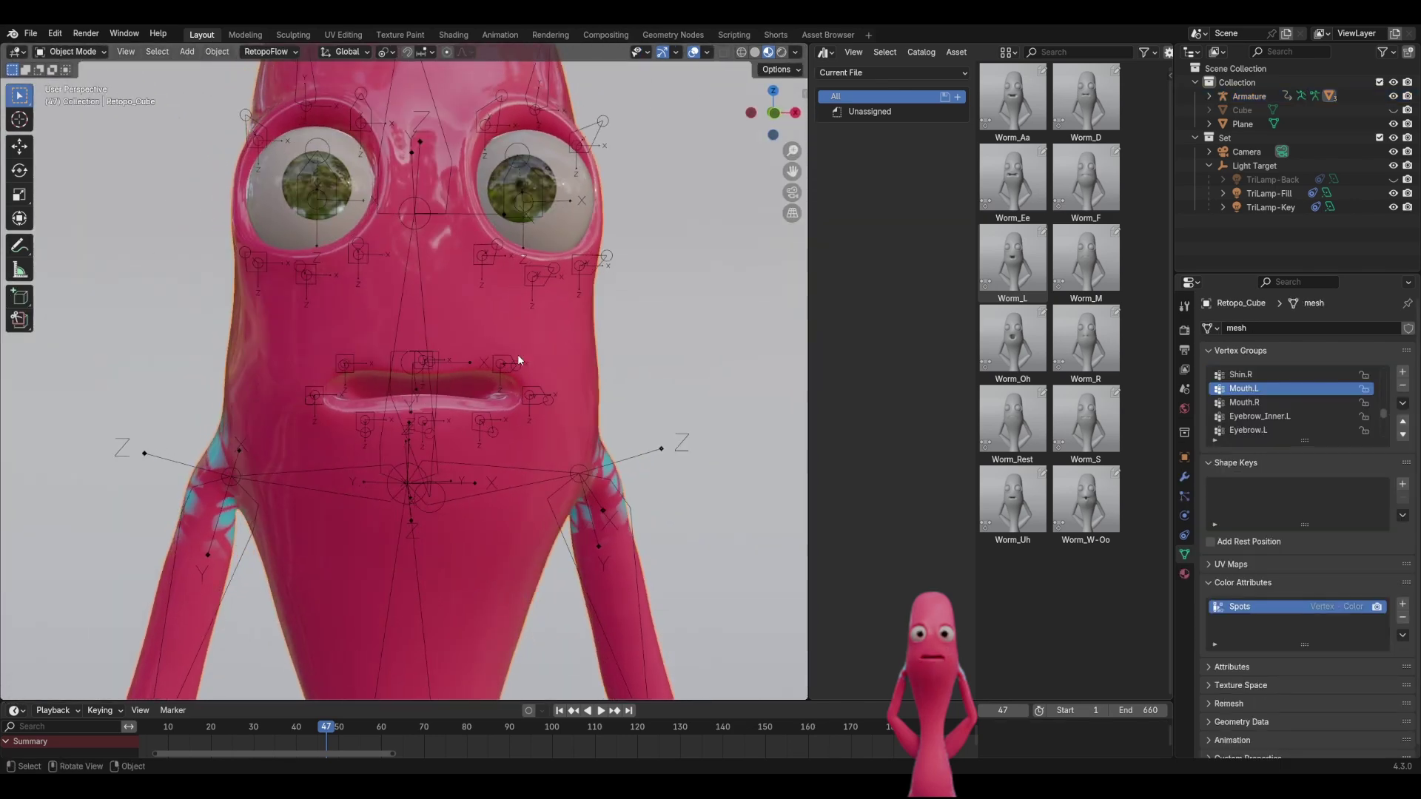
left_click(520, 358)
key("ctrl+Tab")
key("g")
left_click(500, 363)
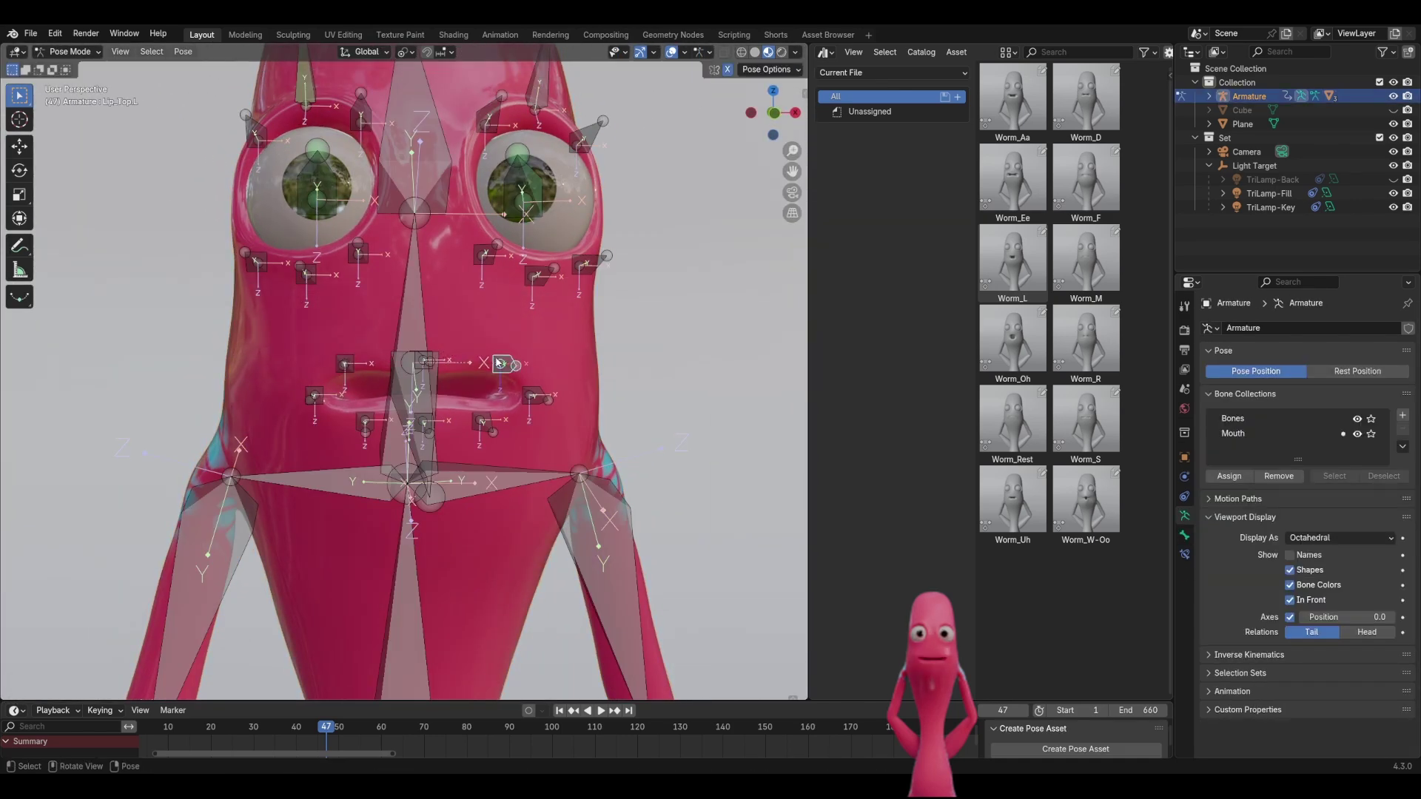
Switch to Solid shading, hide the Bones collection, and select all the mouth bones
left_click(755, 52)
middle_click_drag(518, 271, 556, 368)
left_click(396, 412)
key("n")
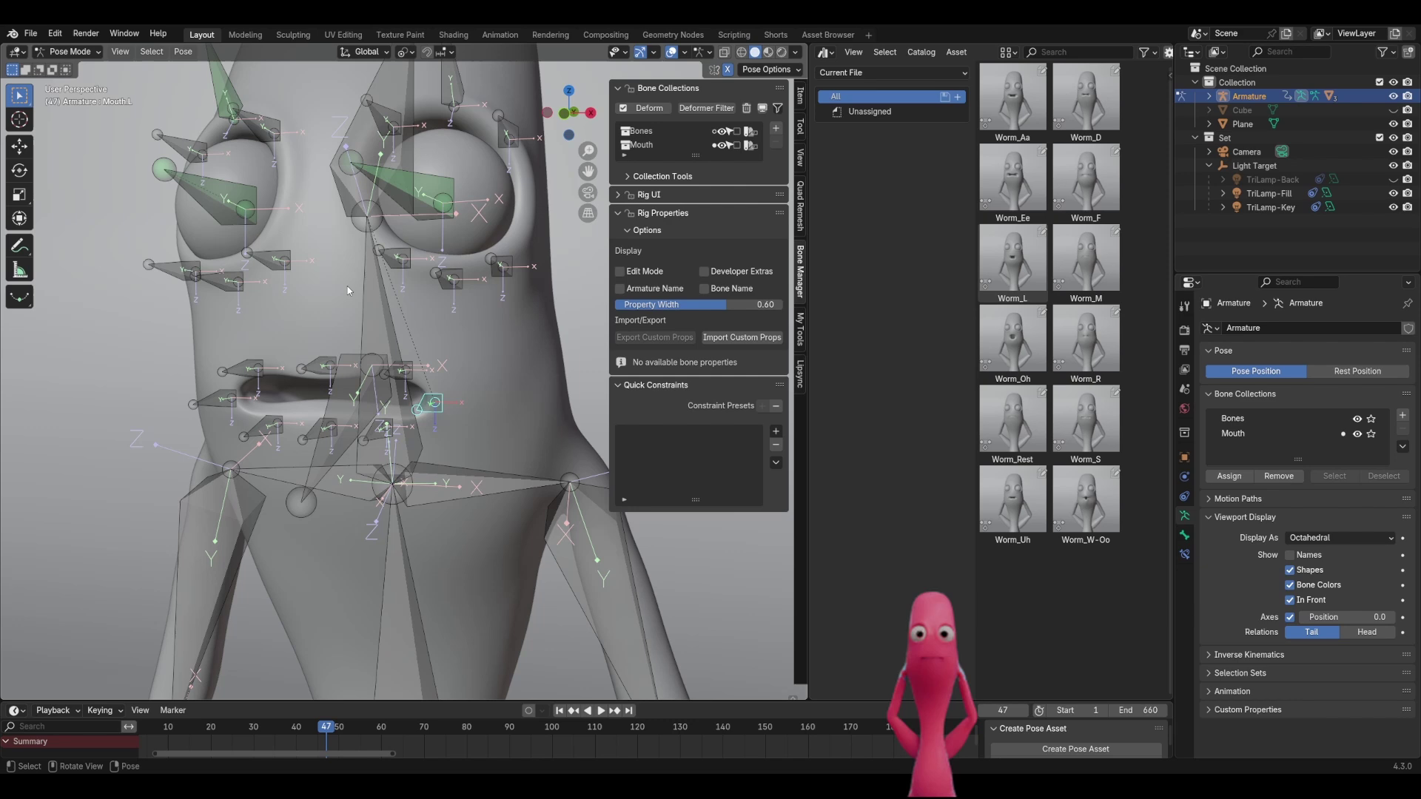
left_click(721, 132)
middle_click_drag(295, 349, 433, 460)
key("a")
key("n")
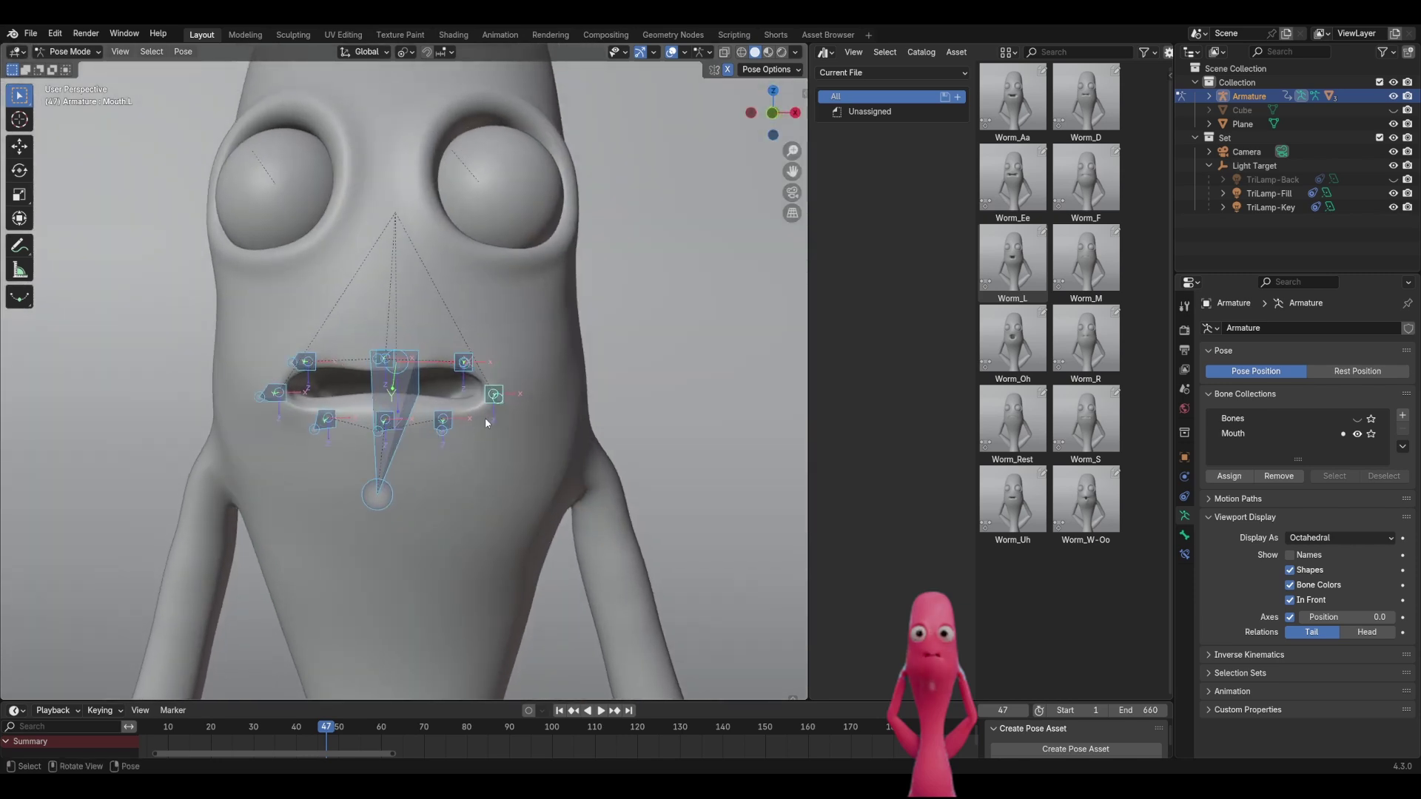
Apply the Worm_Aa, Worm_D and Worm_Ee pose assets to the mouth in turn
middle_click_drag(508, 427, 535, 417)
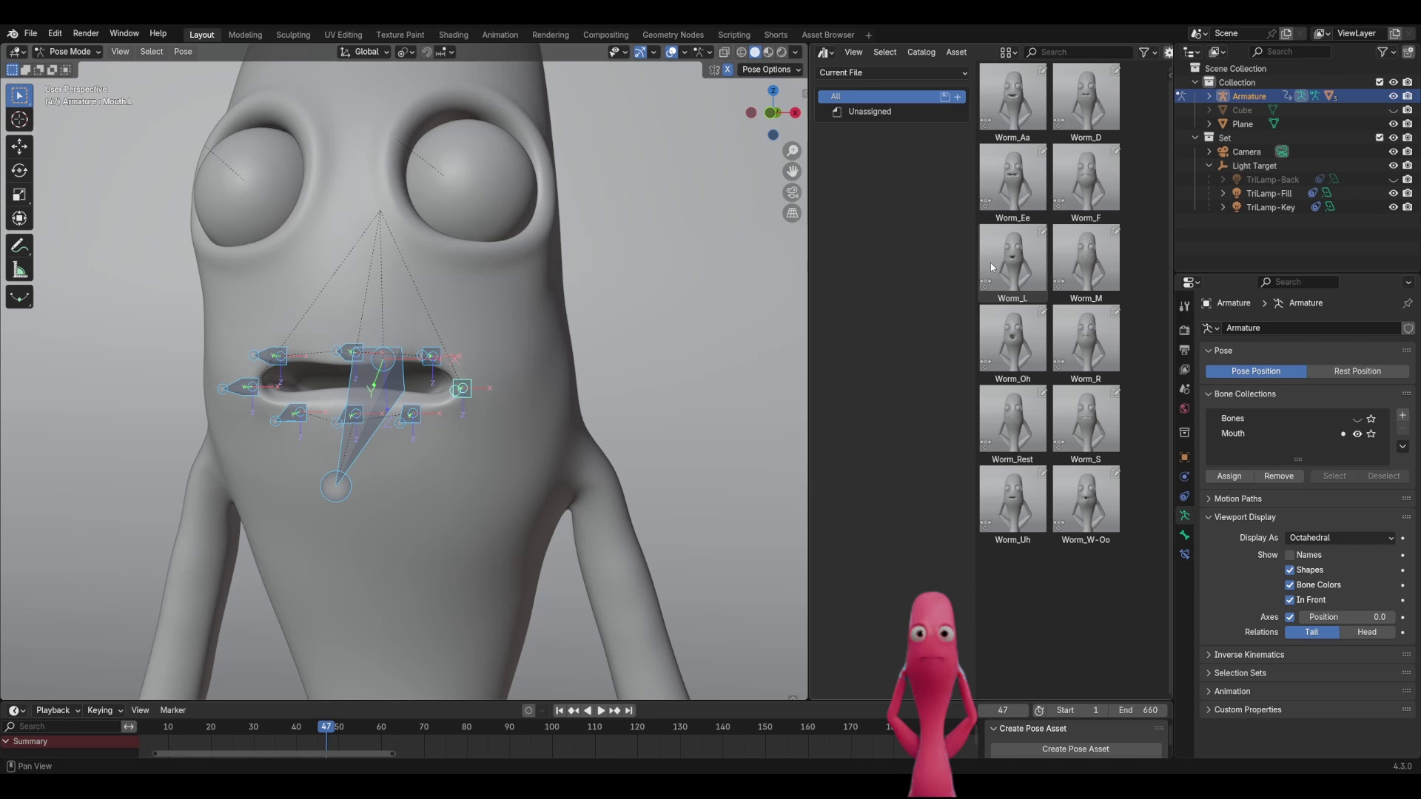
left_click(1038, 123)
left_click(1097, 113)
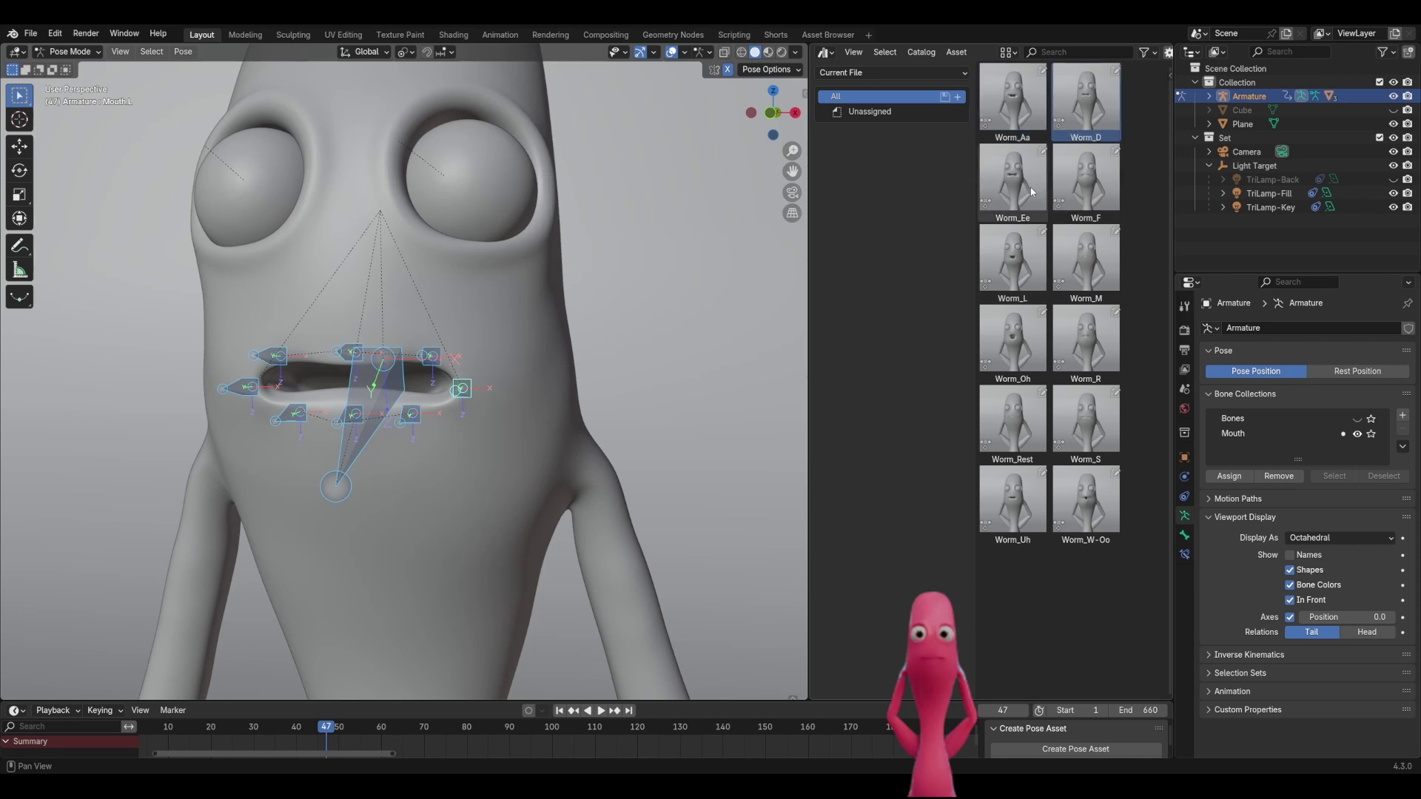
right_click(1018, 105)
left_click(1015, 101)
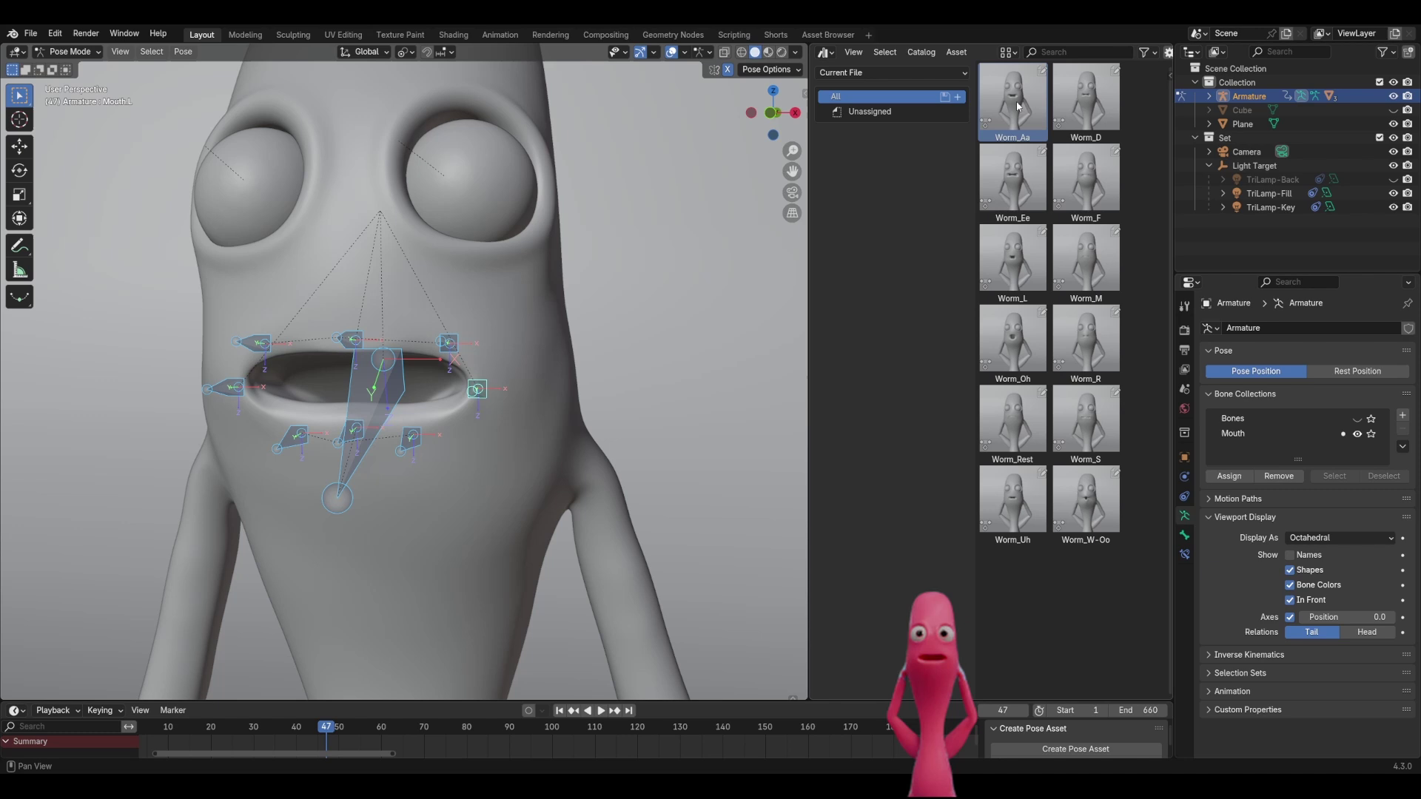
right_click(1091, 109)
left_click(1089, 105)
right_click(1020, 176)
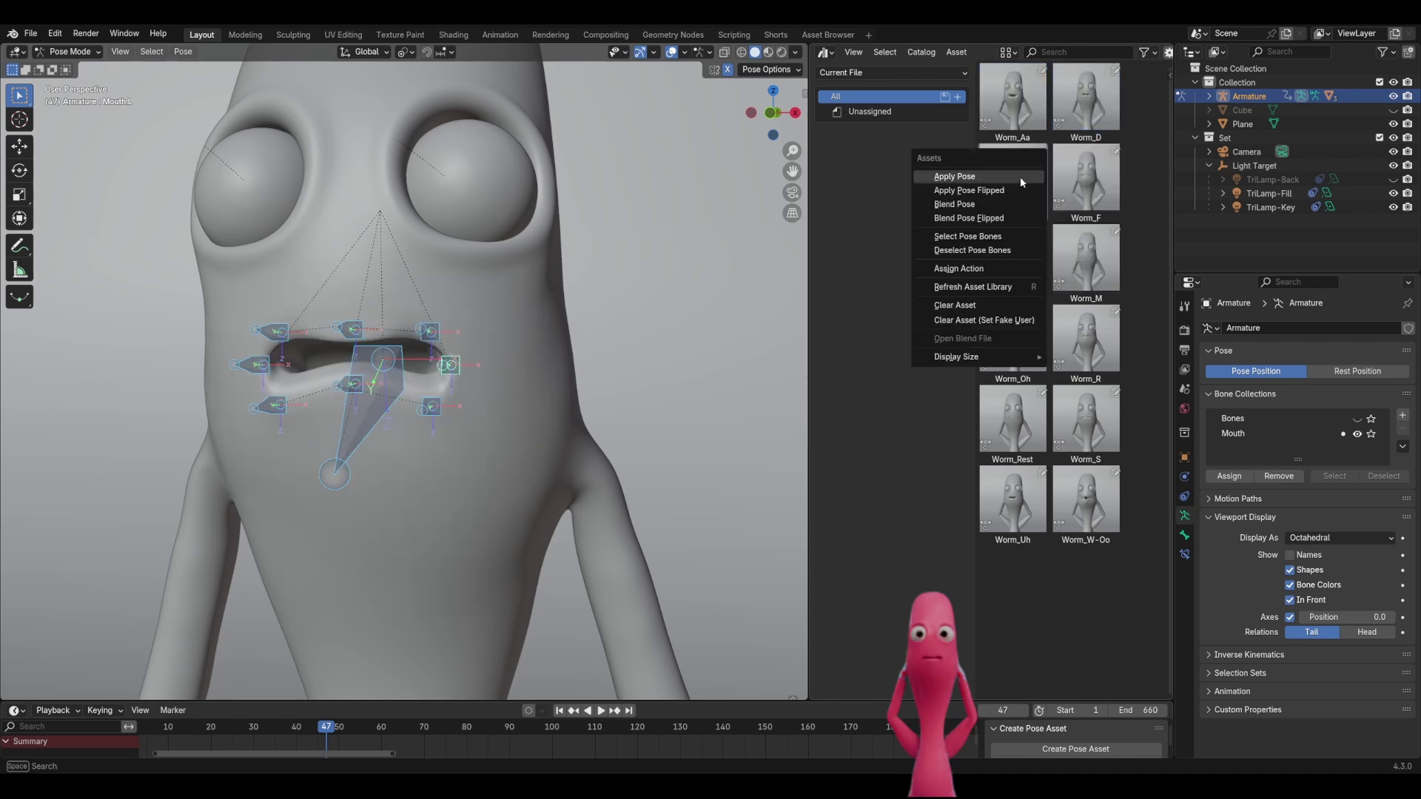
left_click(1020, 179)
Apply the Worm_L, Worm_Rest and finally Worm_S pose assets to the mouth
right_click(1013, 258)
left_click(1014, 260)
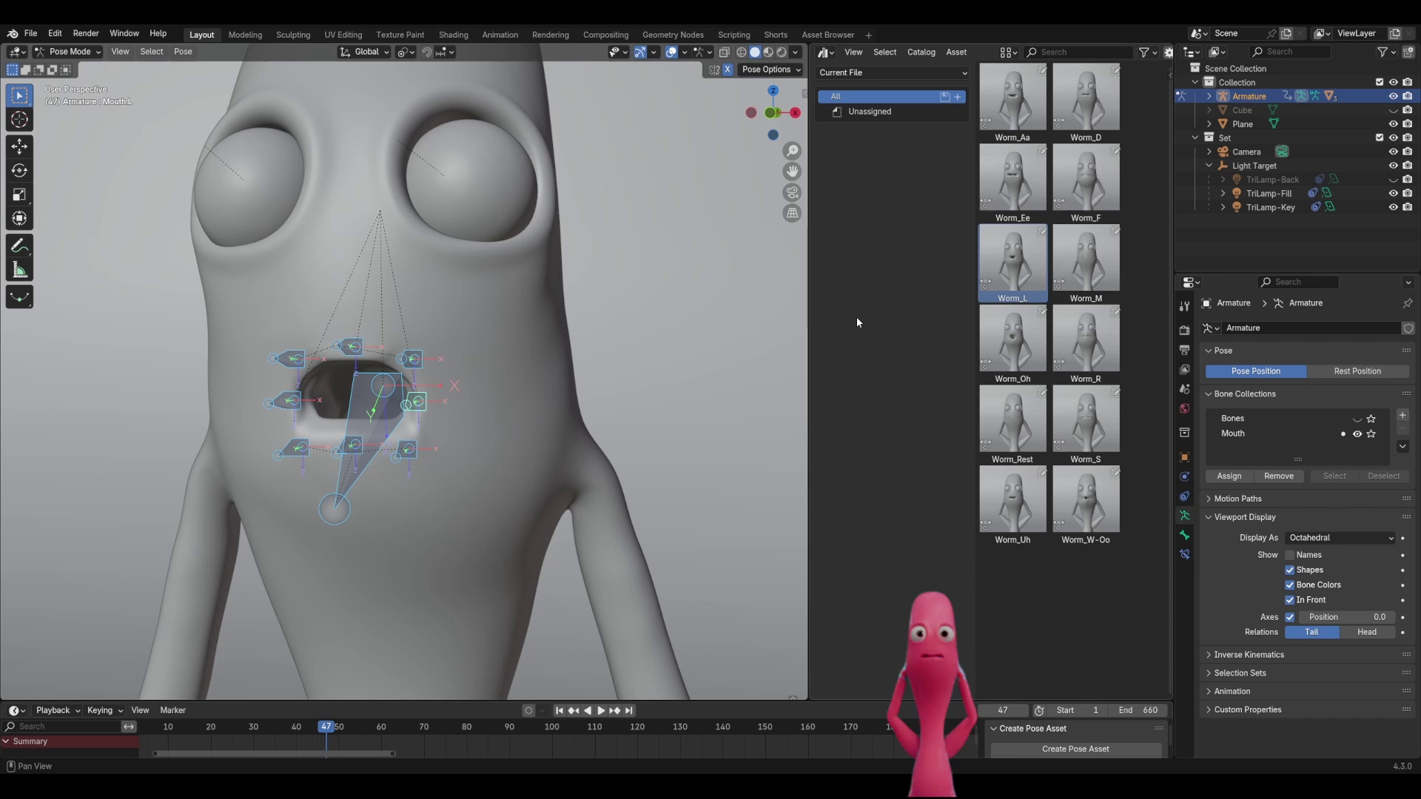
middle_click_drag(585, 372, 569, 400)
right_click(995, 433)
left_click(962, 437)
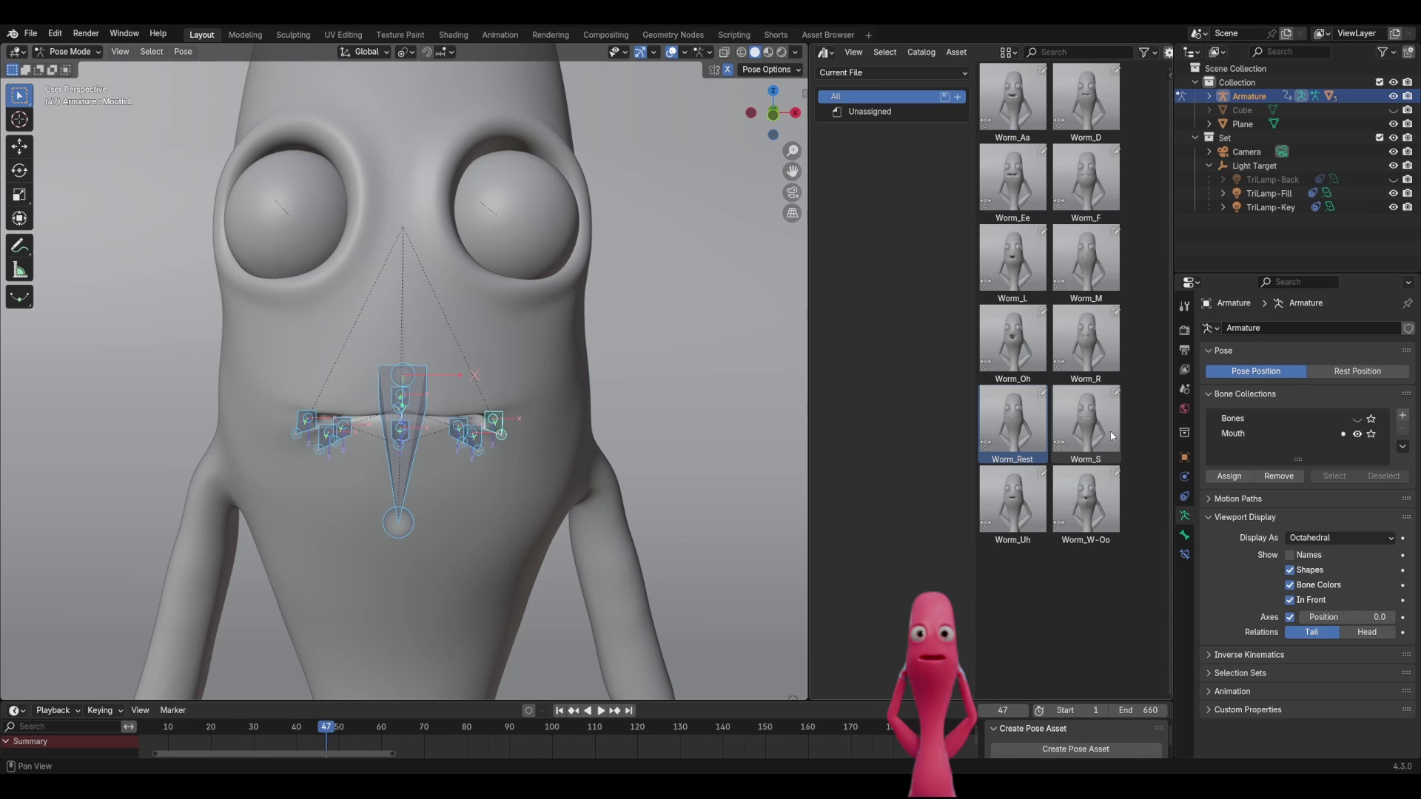
right_click(1102, 433)
left_click(1098, 429)
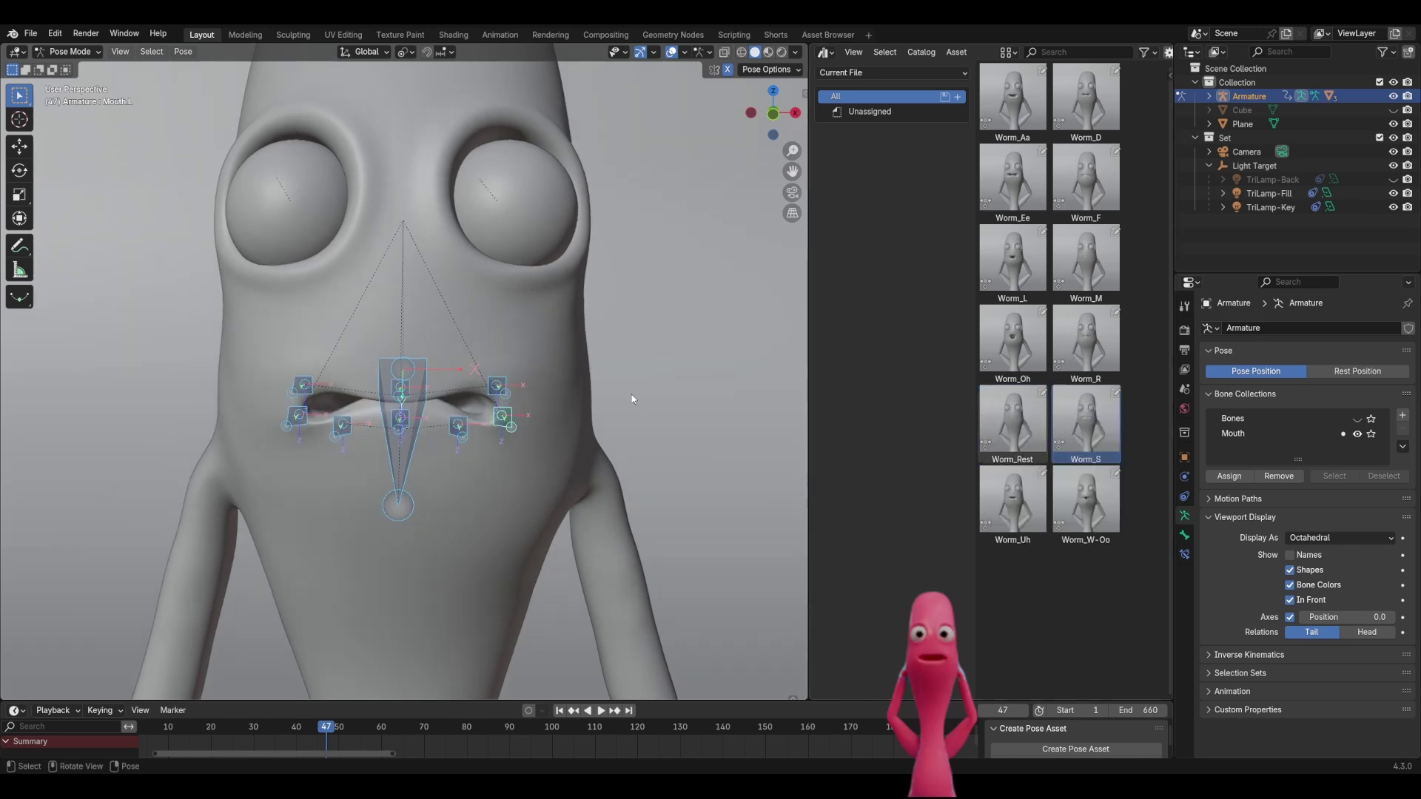
Change the timeline into a taller Dope Sheet Action Editor and set the current frame to 0
left_click(16, 712)
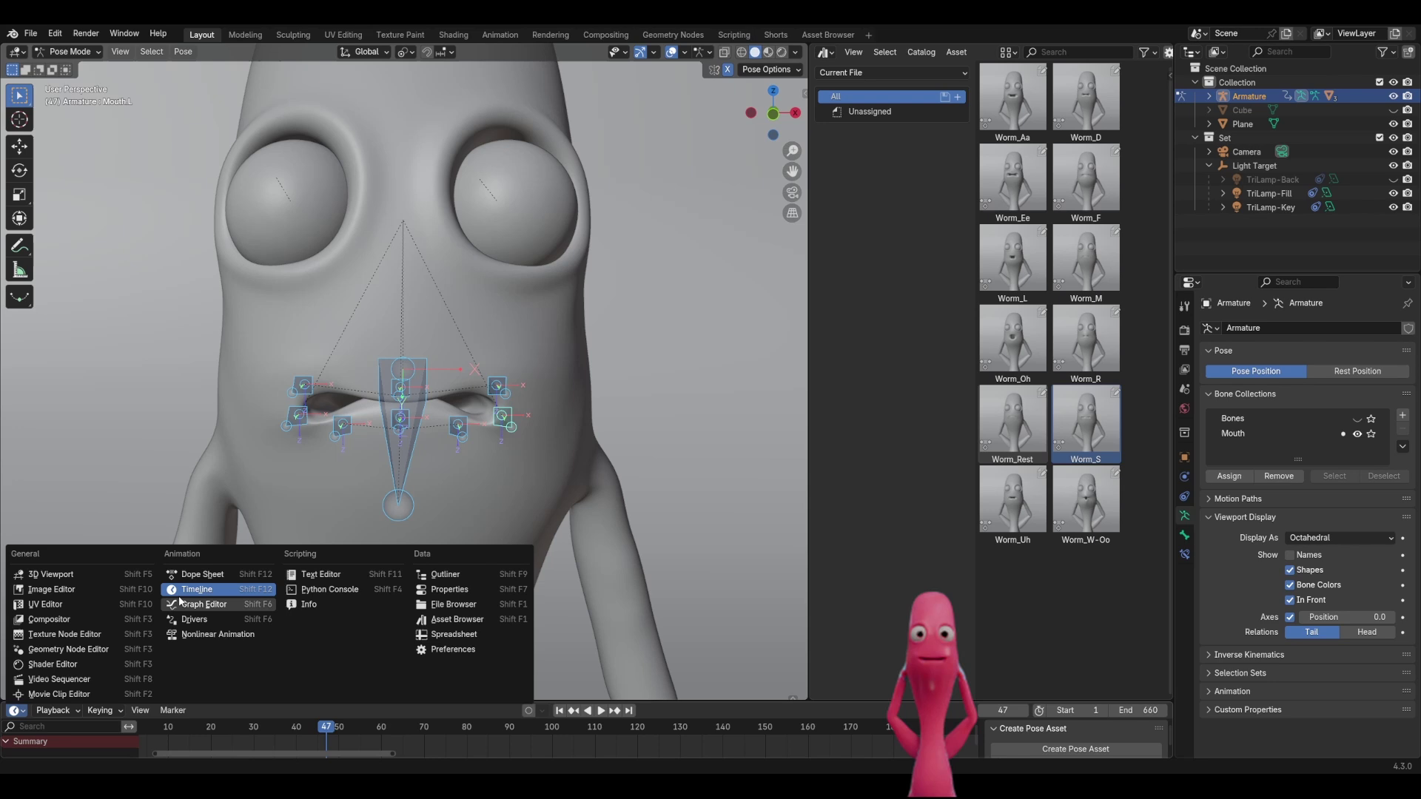
left_click(194, 575)
left_click_drag(607, 702, 607, 641)
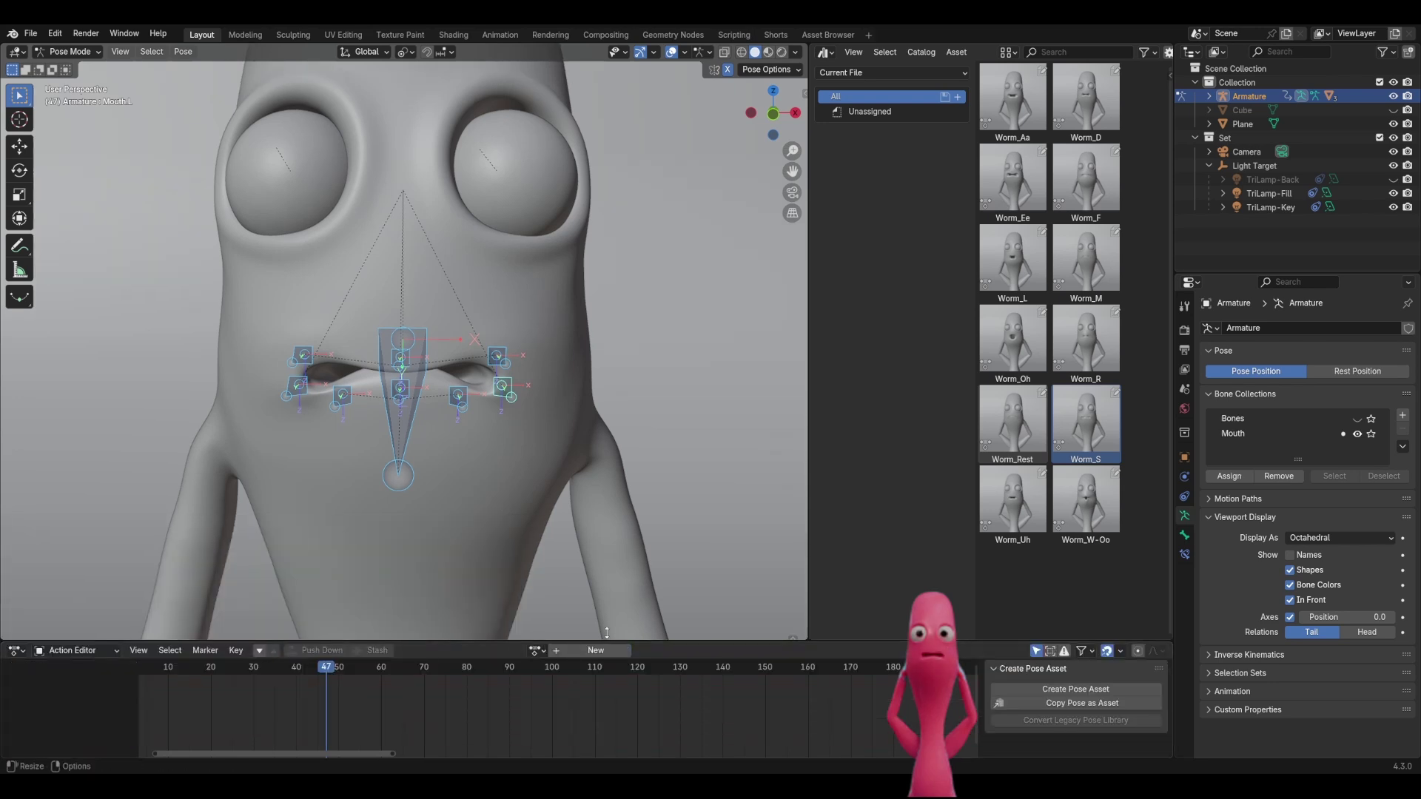
left_click(536, 650)
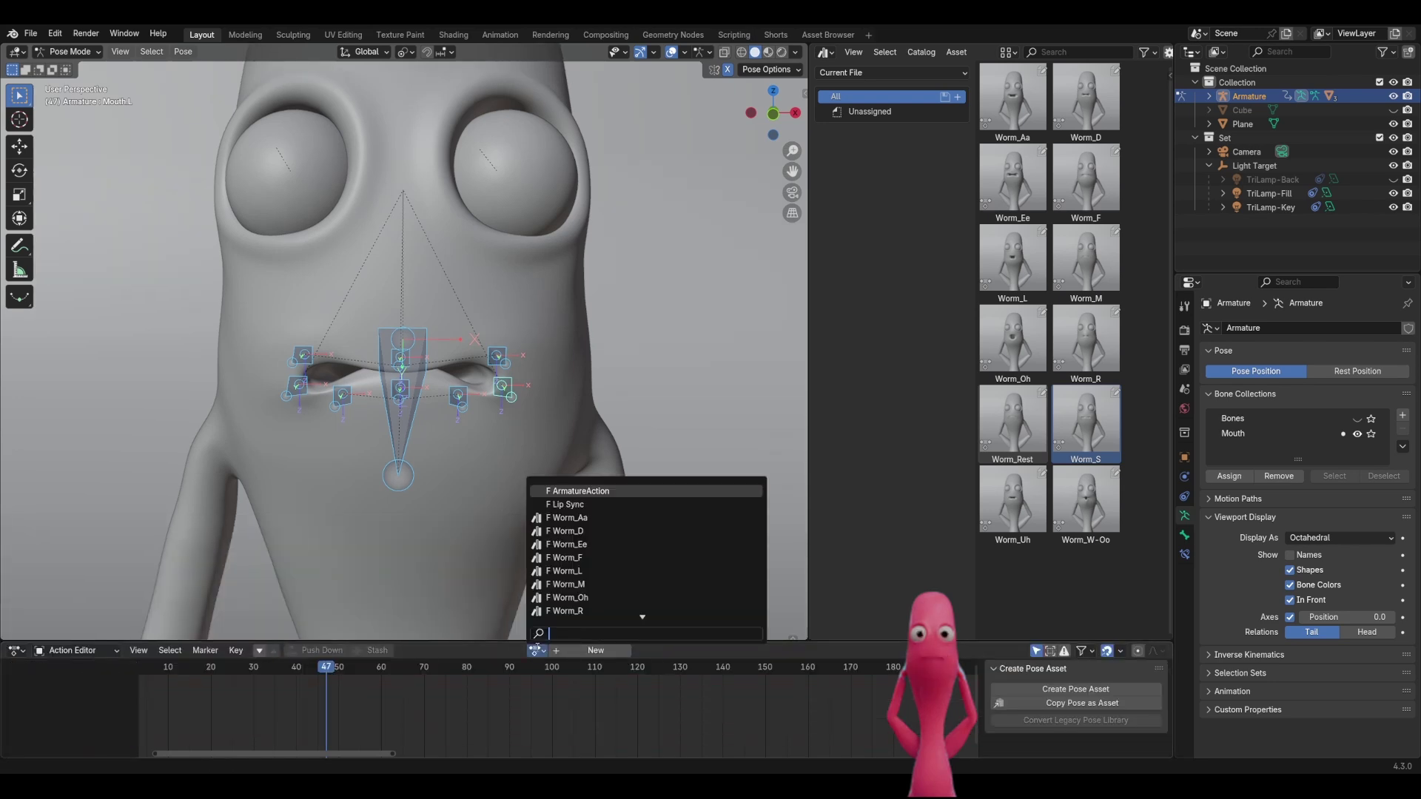
left_click(530, 652)
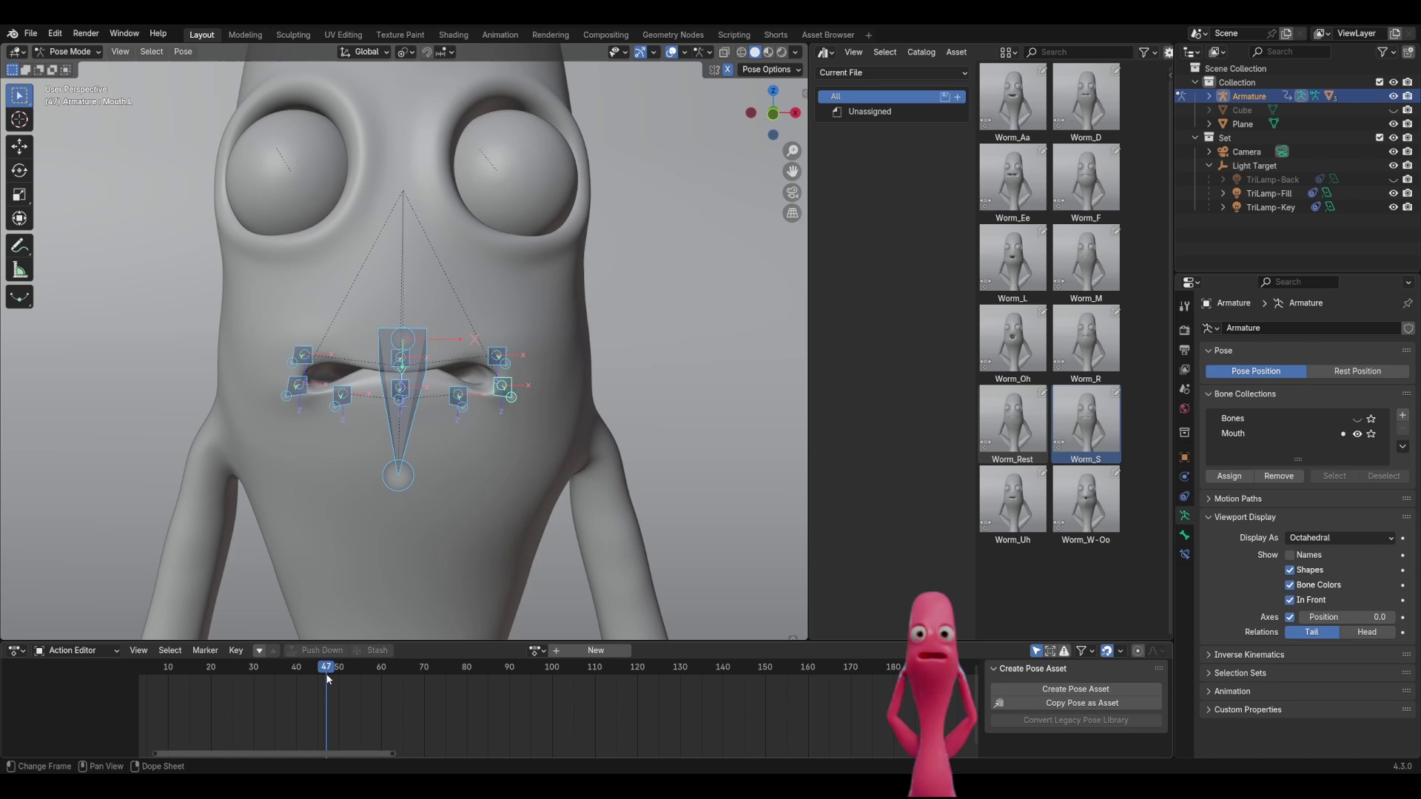
key("shift+Left")
left_click(74, 650)
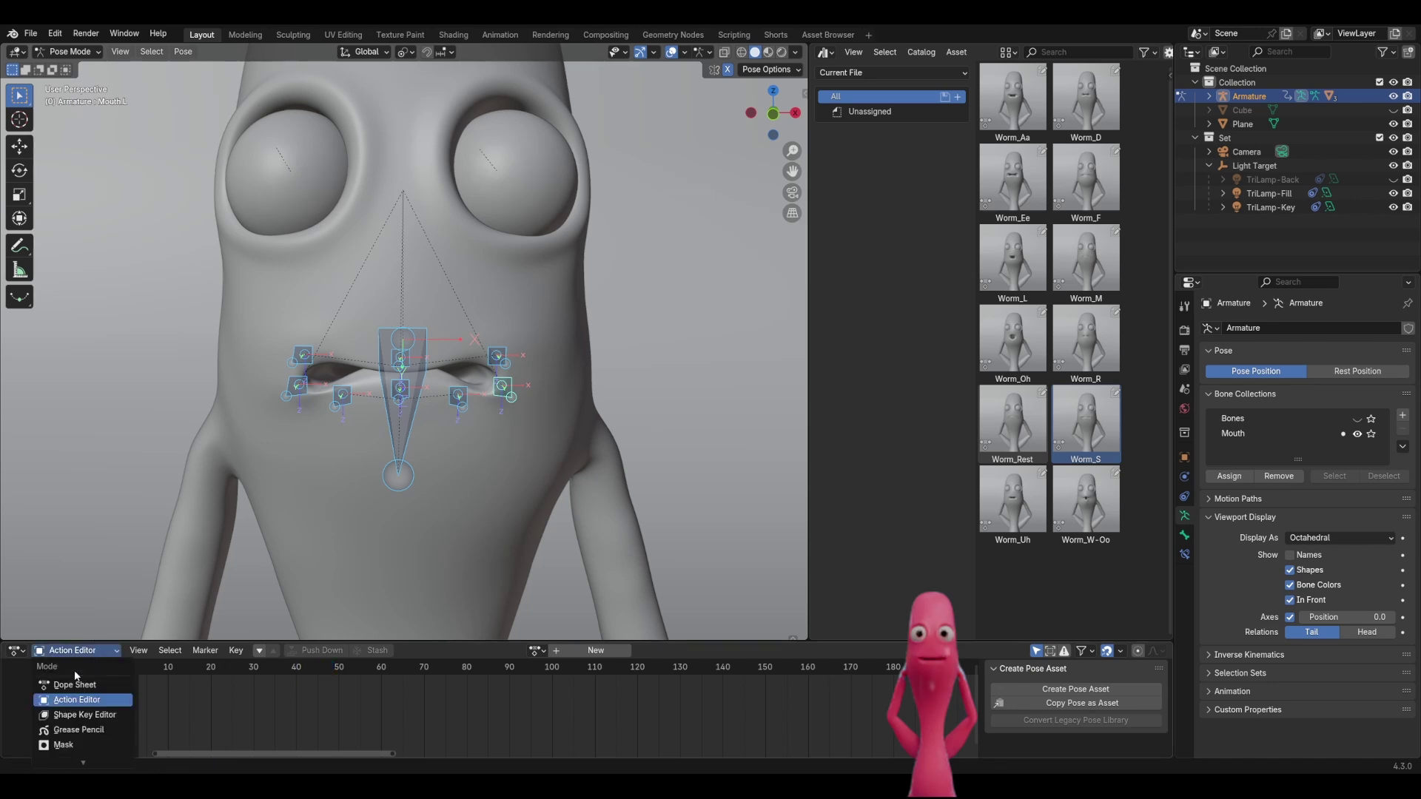
left_click(70, 703)
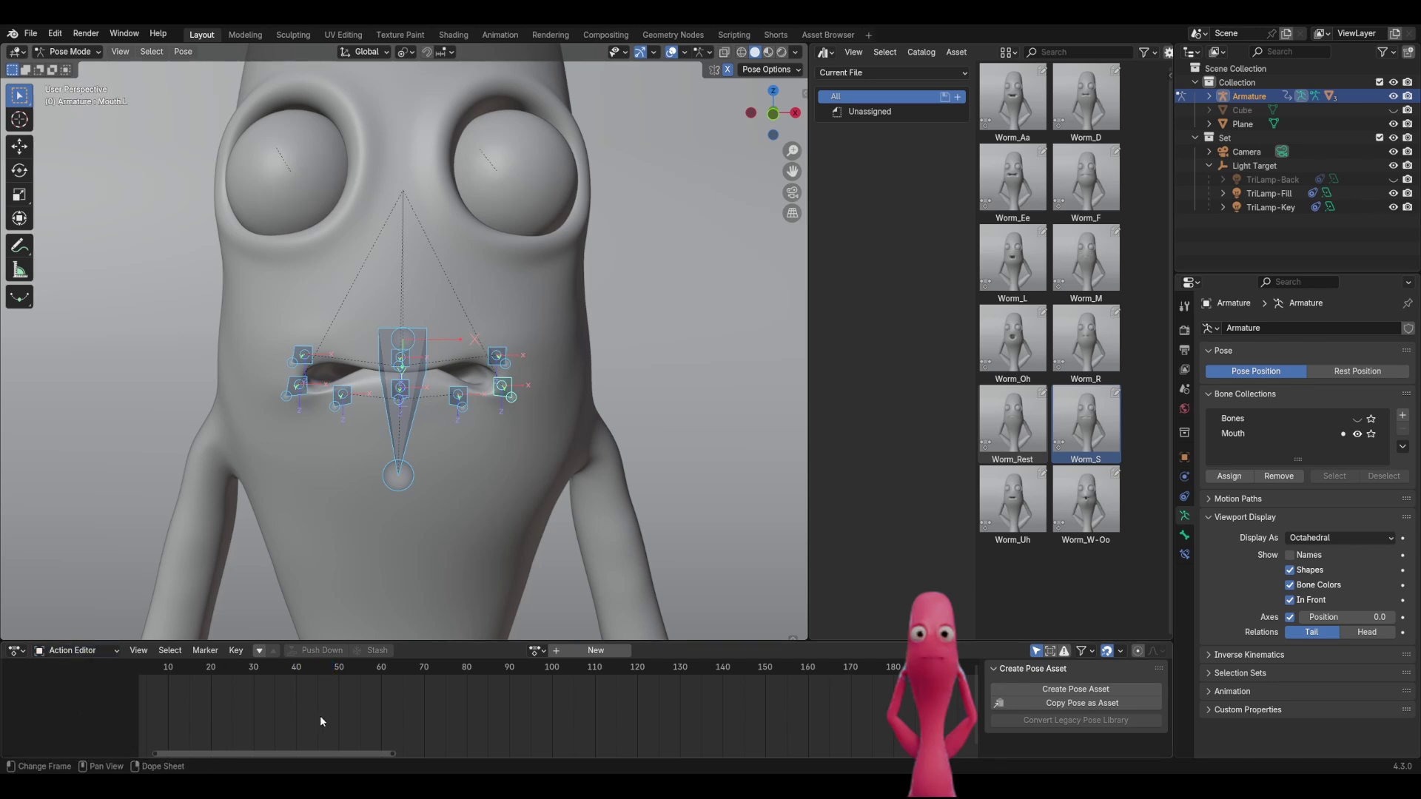
middle_click_drag(323, 721, 602, 718)
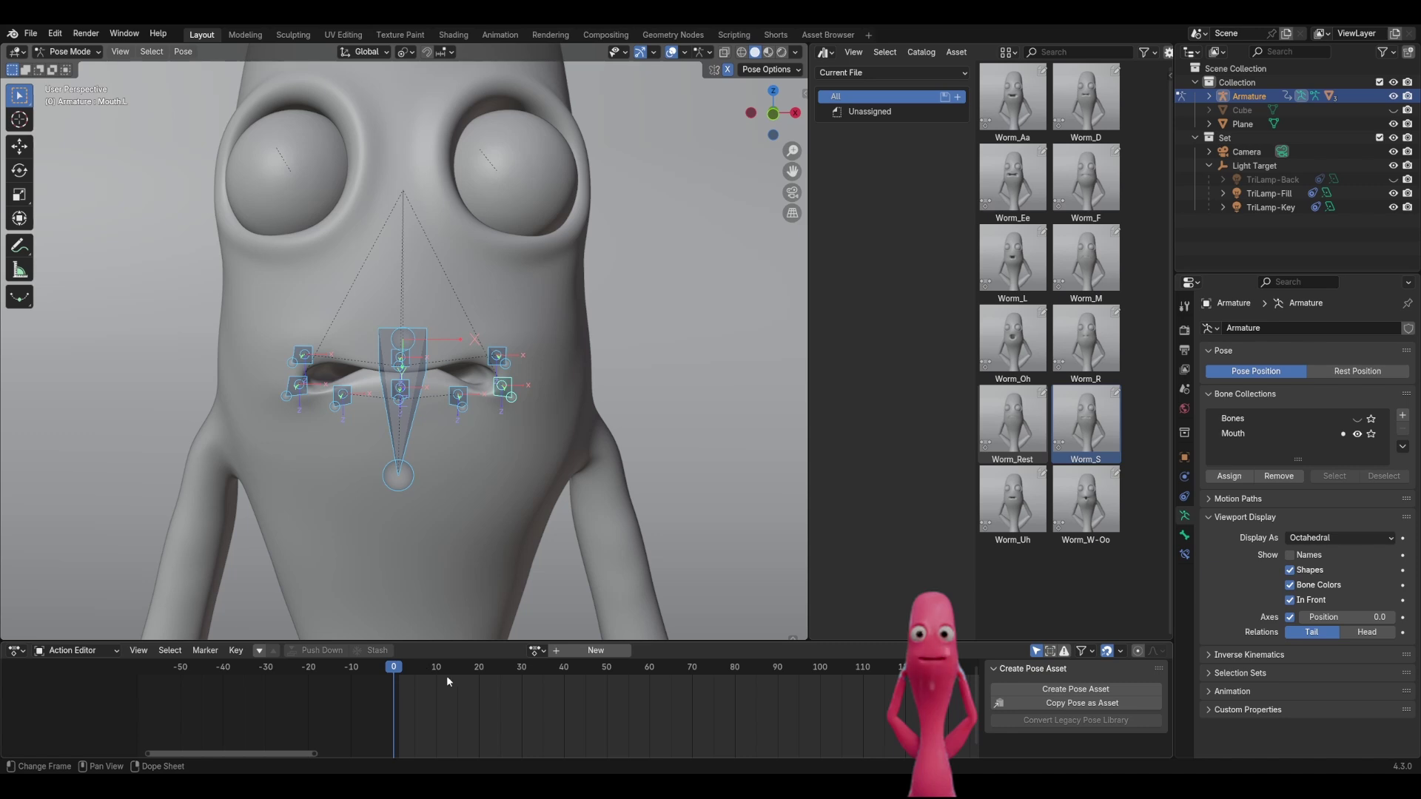
In front view, move the mouth corner, upper lips, Lip_Top and lower lip bones into a wide open grin
middle_click_drag(452, 637, 493, 400, "ctrl")
key("KP_1")
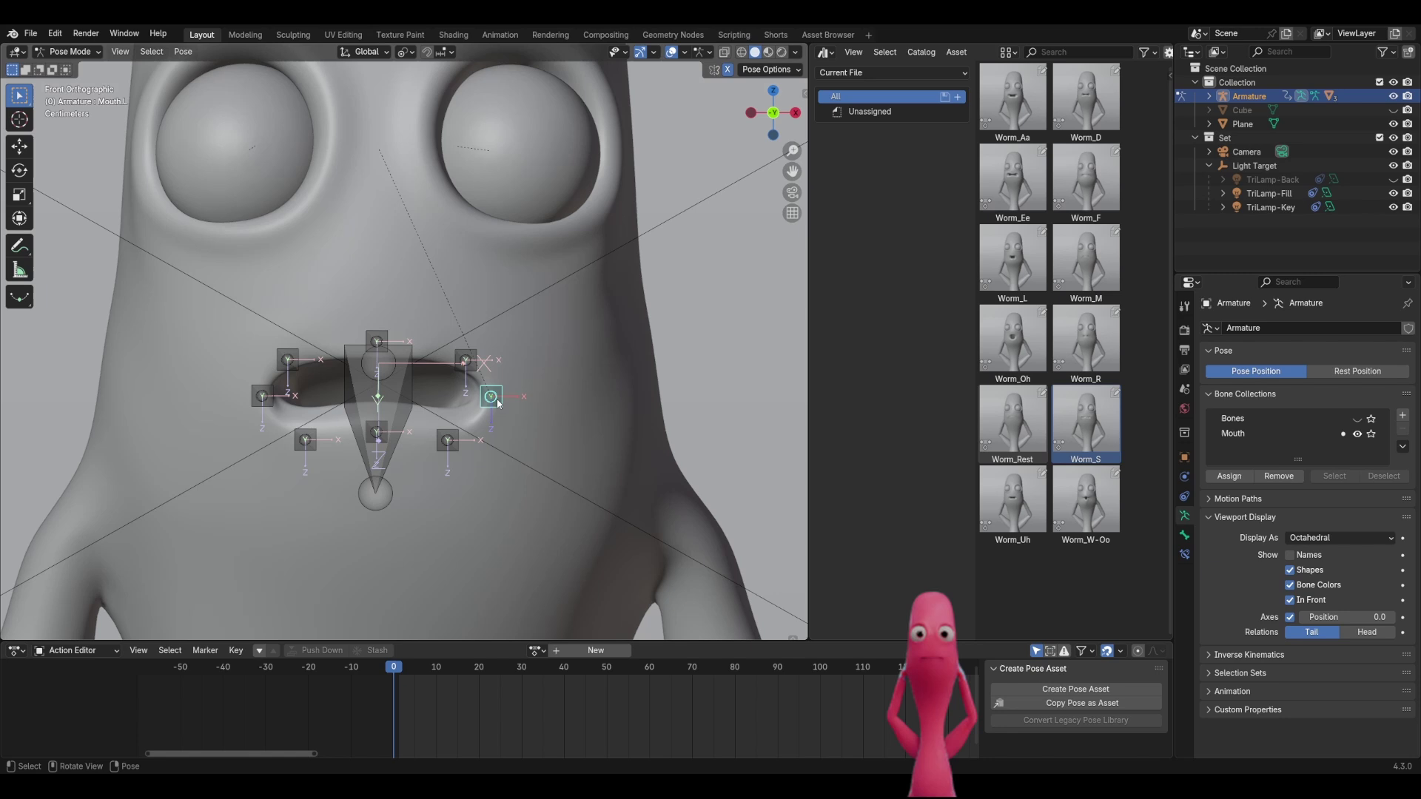
key("g")
left_click(599, 358)
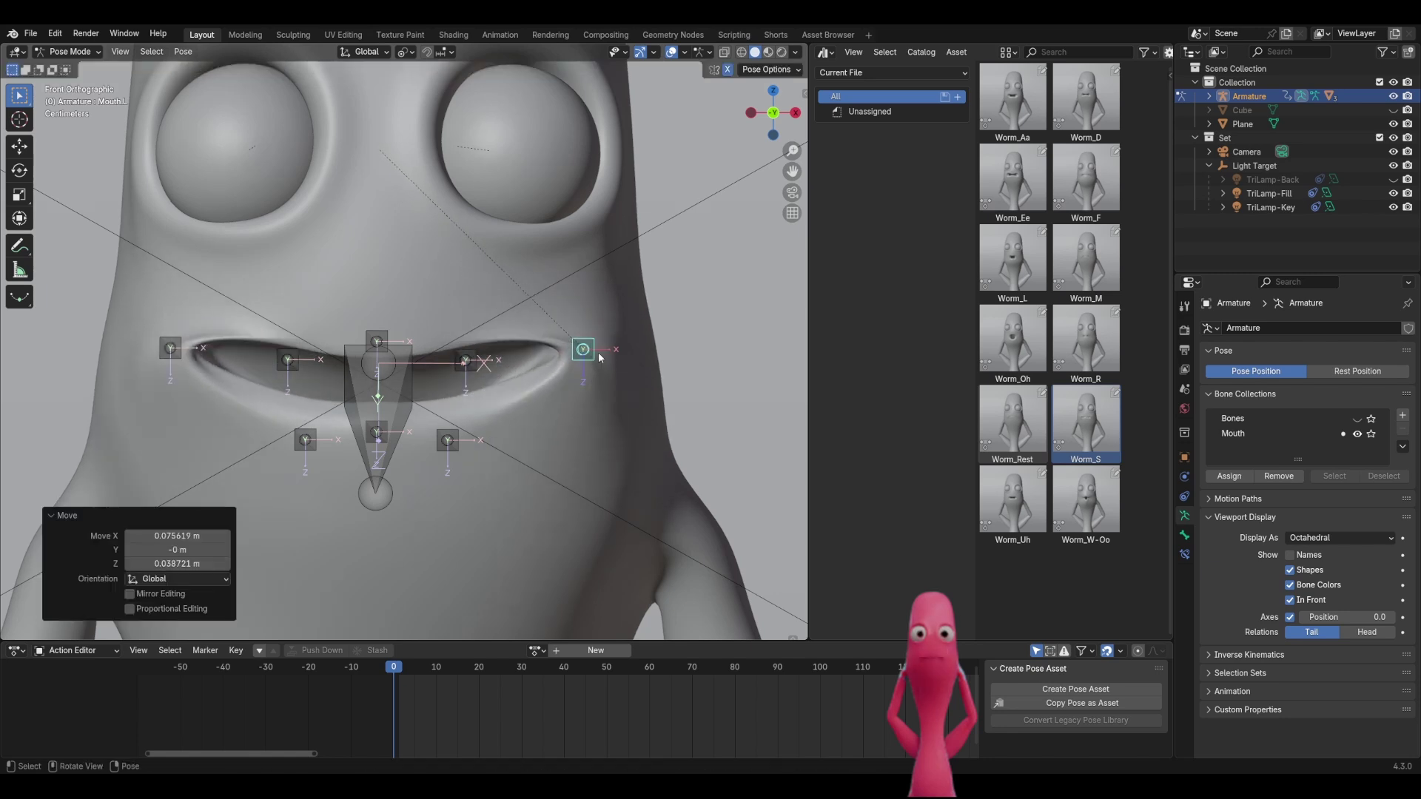
left_click(470, 363)
key("g")
left_click(478, 305)
left_click(376, 341)
key("g")
left_click(457, 440)
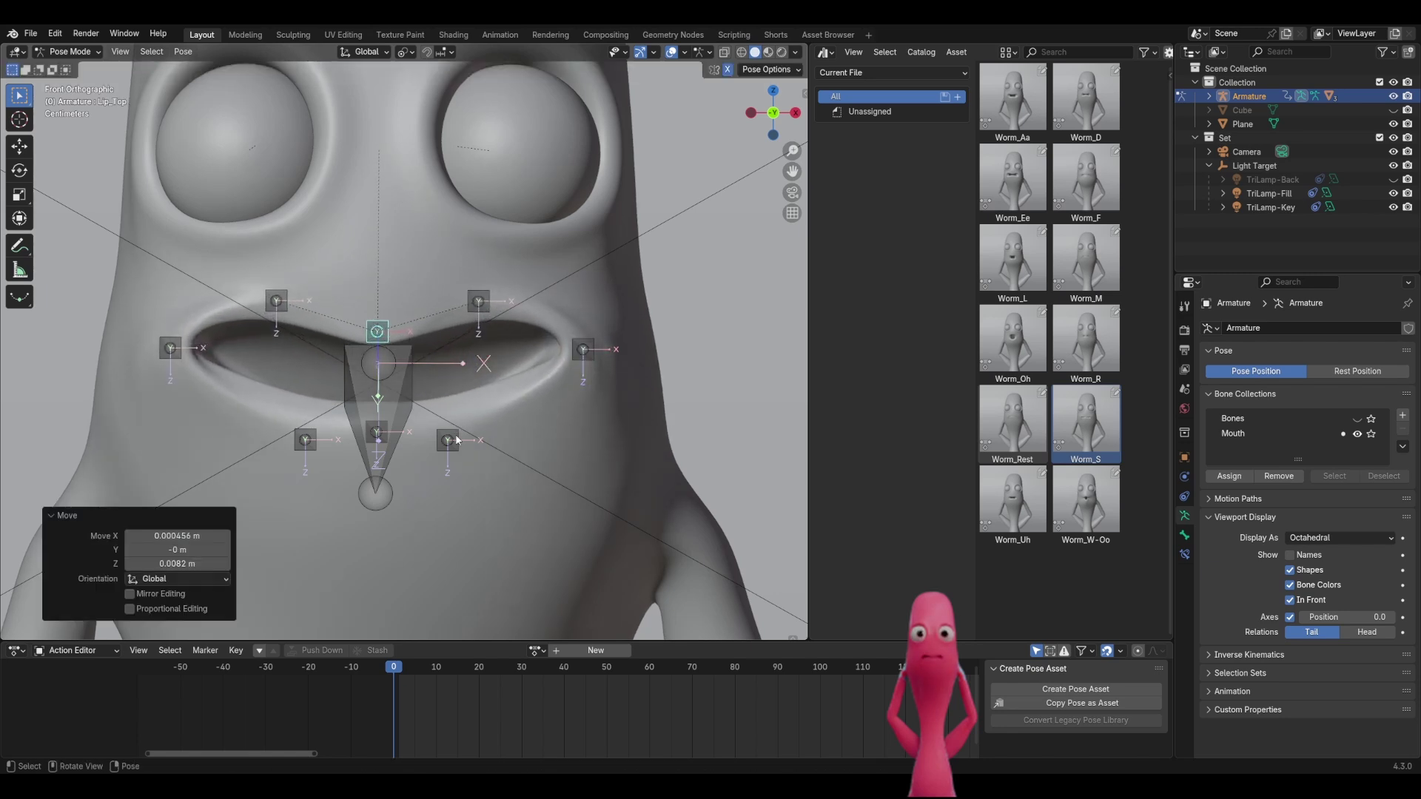
left_click(457, 439)
key("g")
left_click(488, 451)
Keyframe location, rotation and scale of all mouth bones at frame 0
key("a")
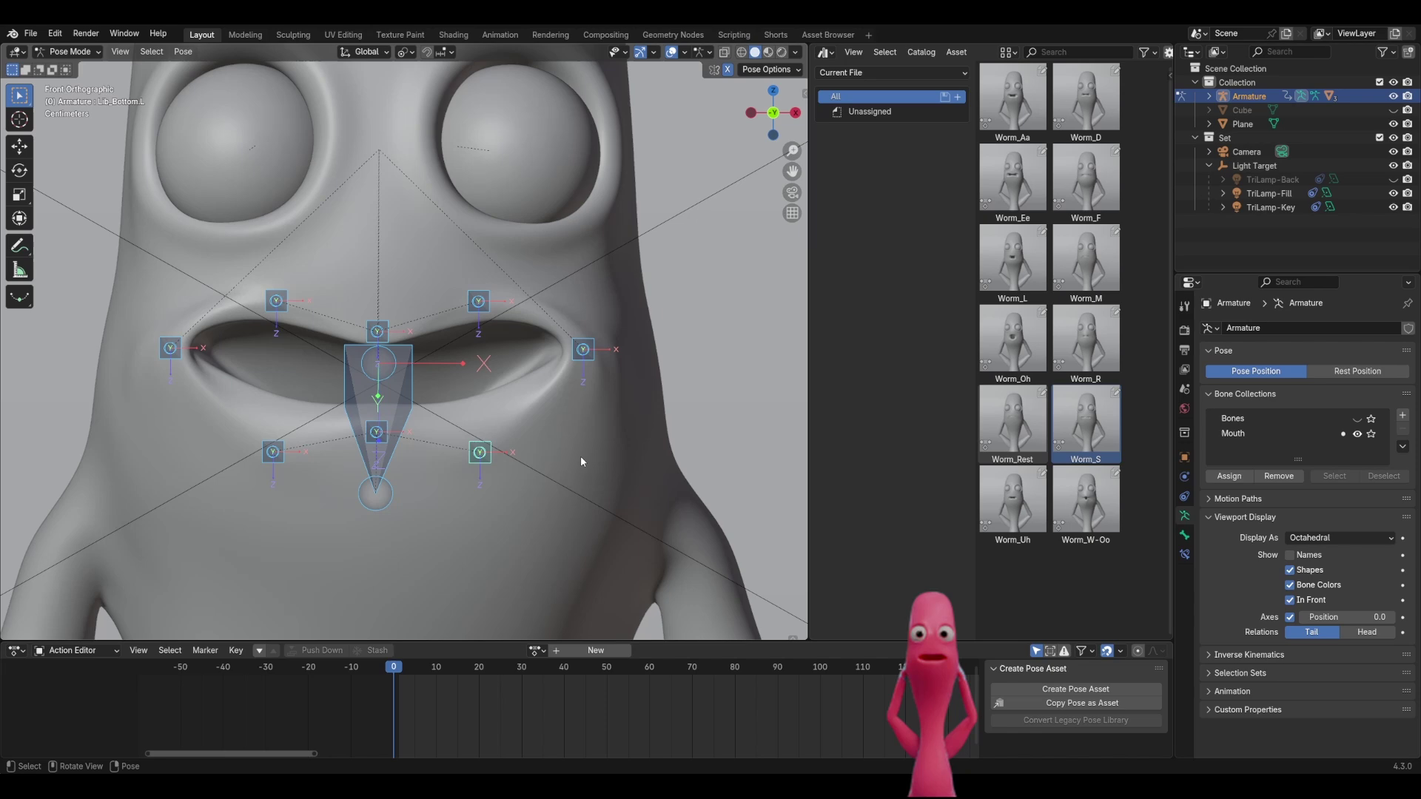
middle_click_drag(581, 461, 471, 502)
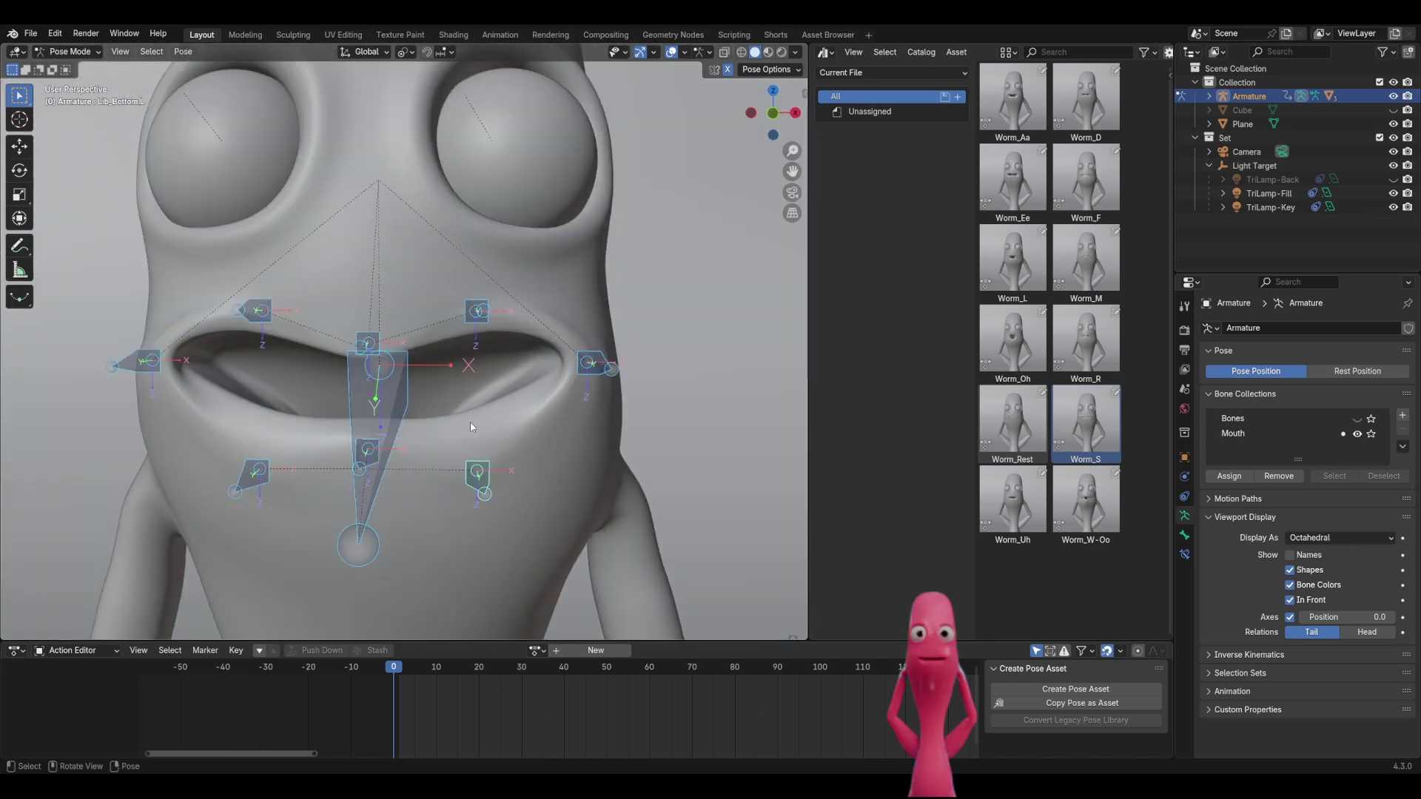
key("k")
left_click(440, 453)
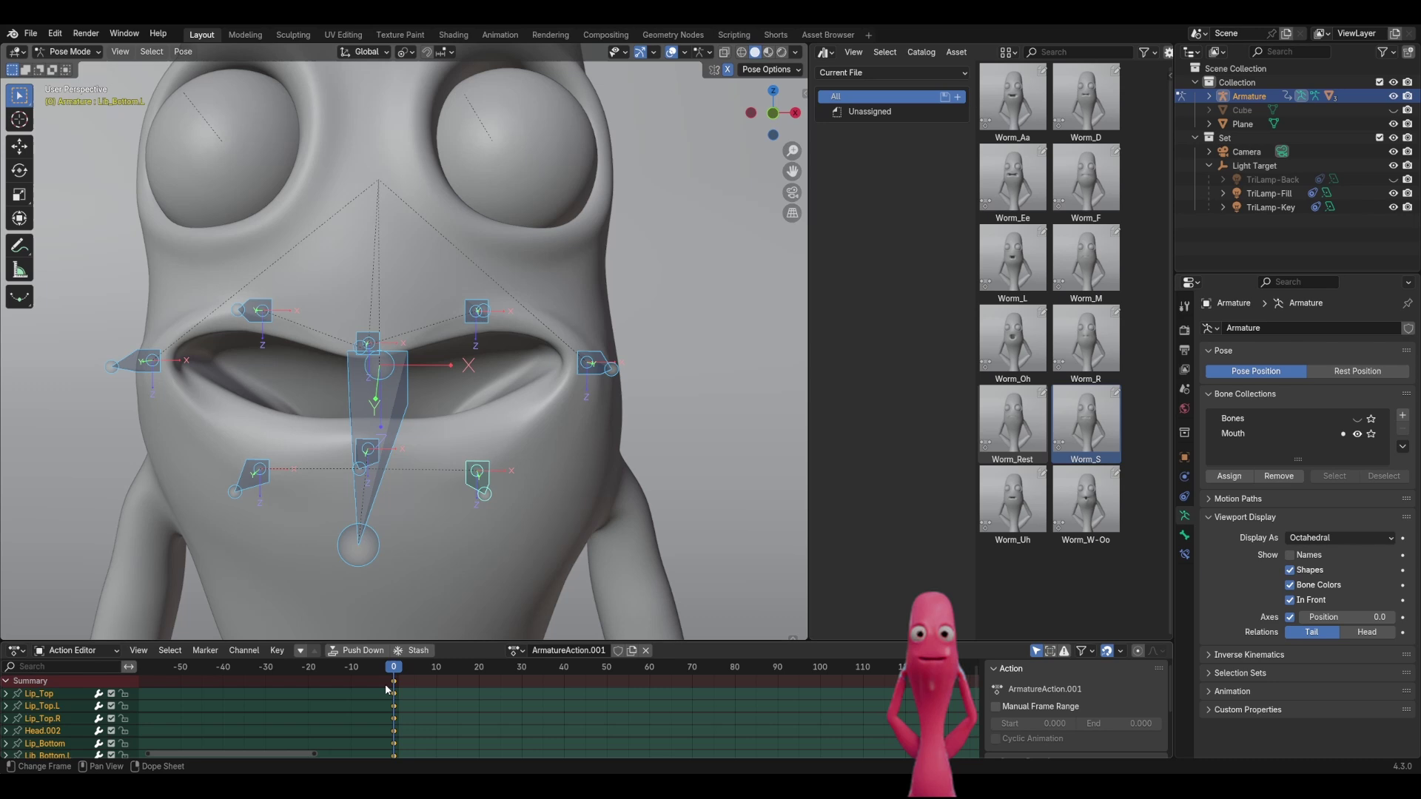
Create a pose asset from the grinning mouth and name it Smile
left_click_drag(466, 641, 466, 537)
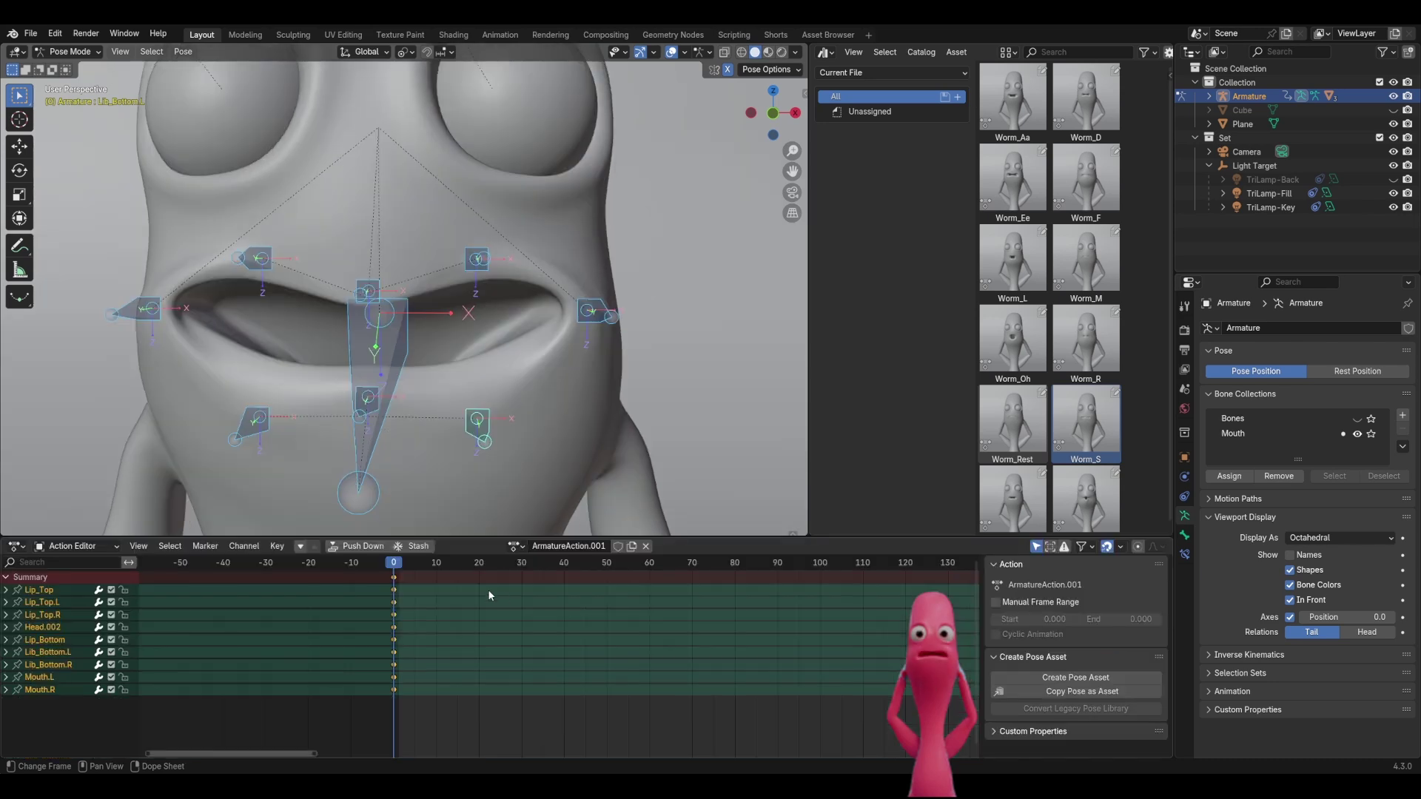
left_click(1068, 681)
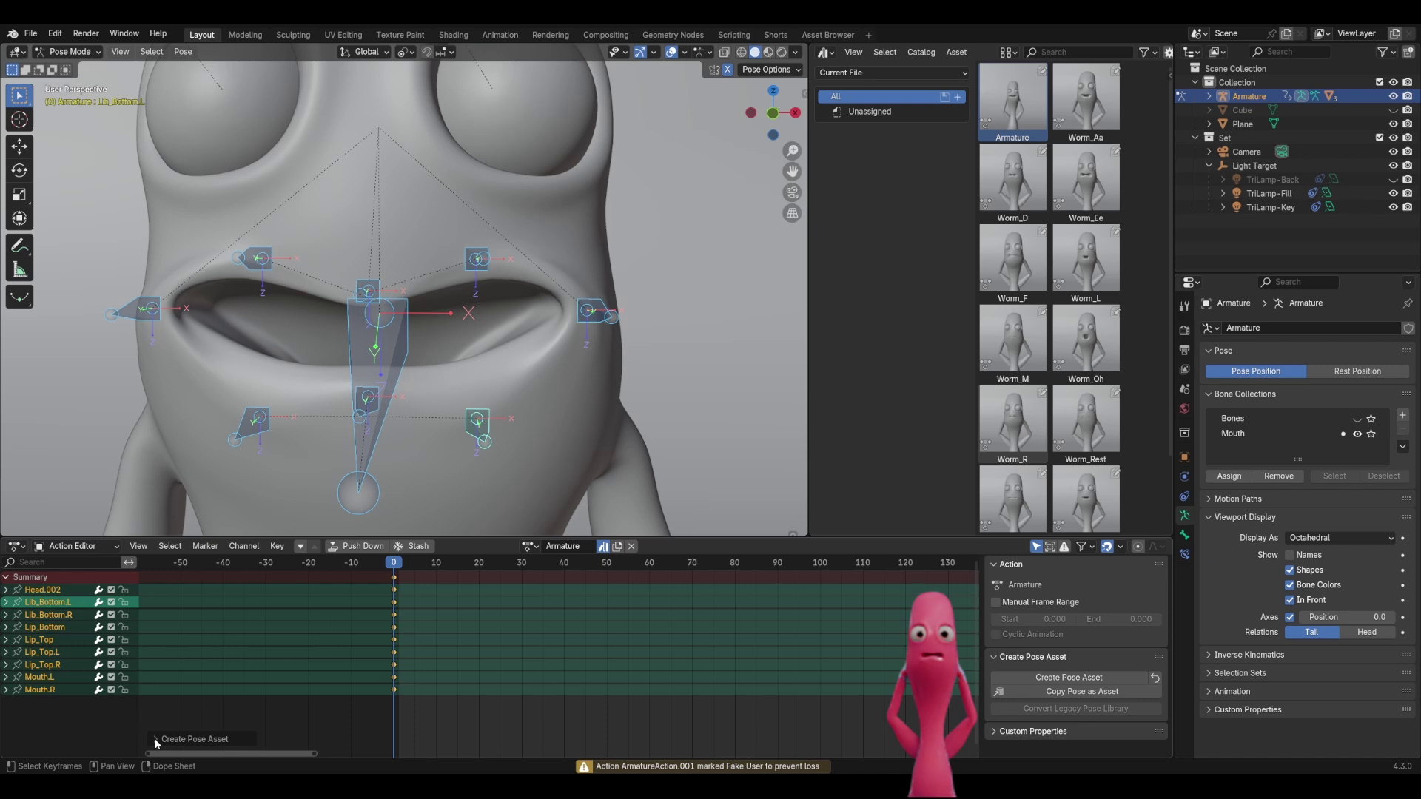
left_click(263, 719)
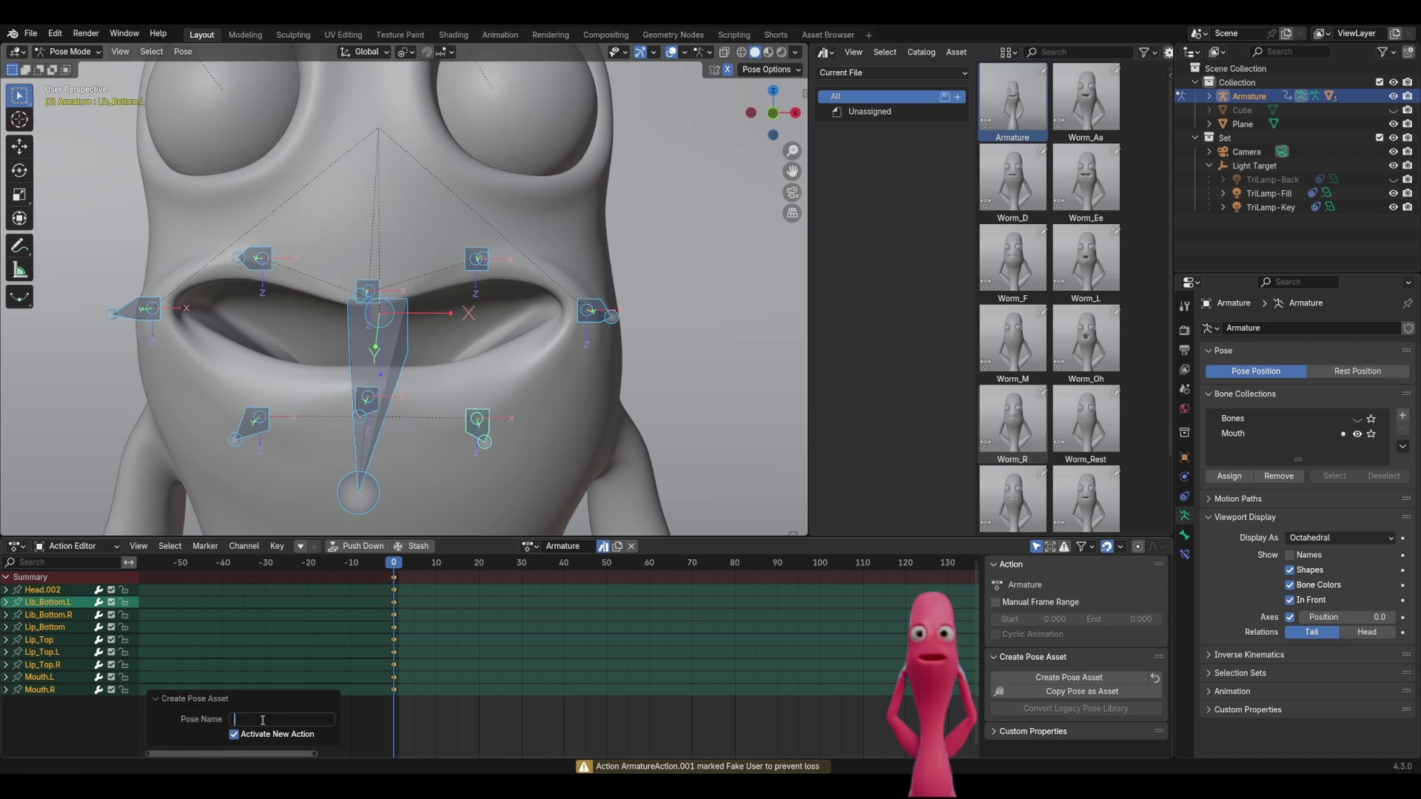
type("Smile")
key("Return")
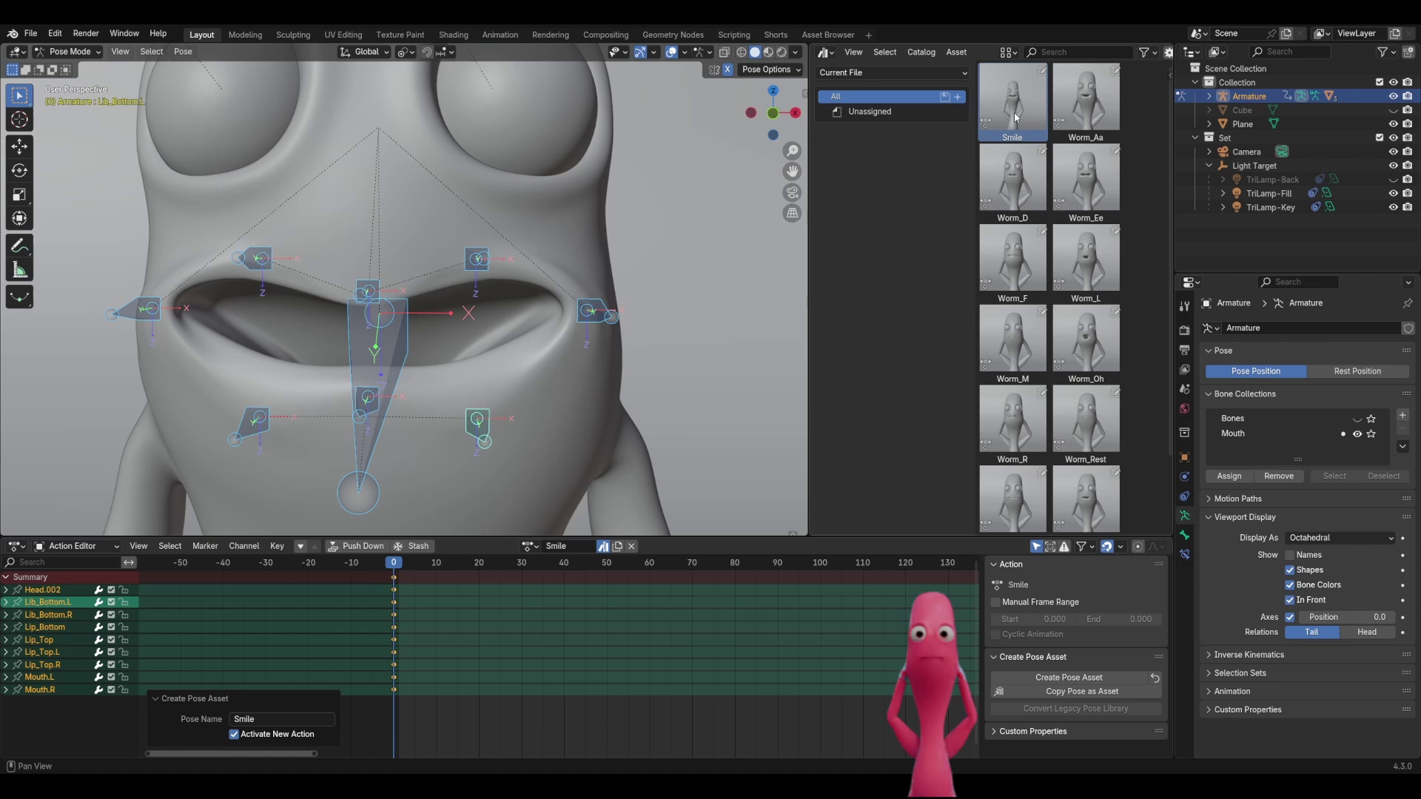
Enlarge the 3D view, unlink the Smile action, and clear the bones' rotation and location
left_click_drag(581, 538, 581, 686)
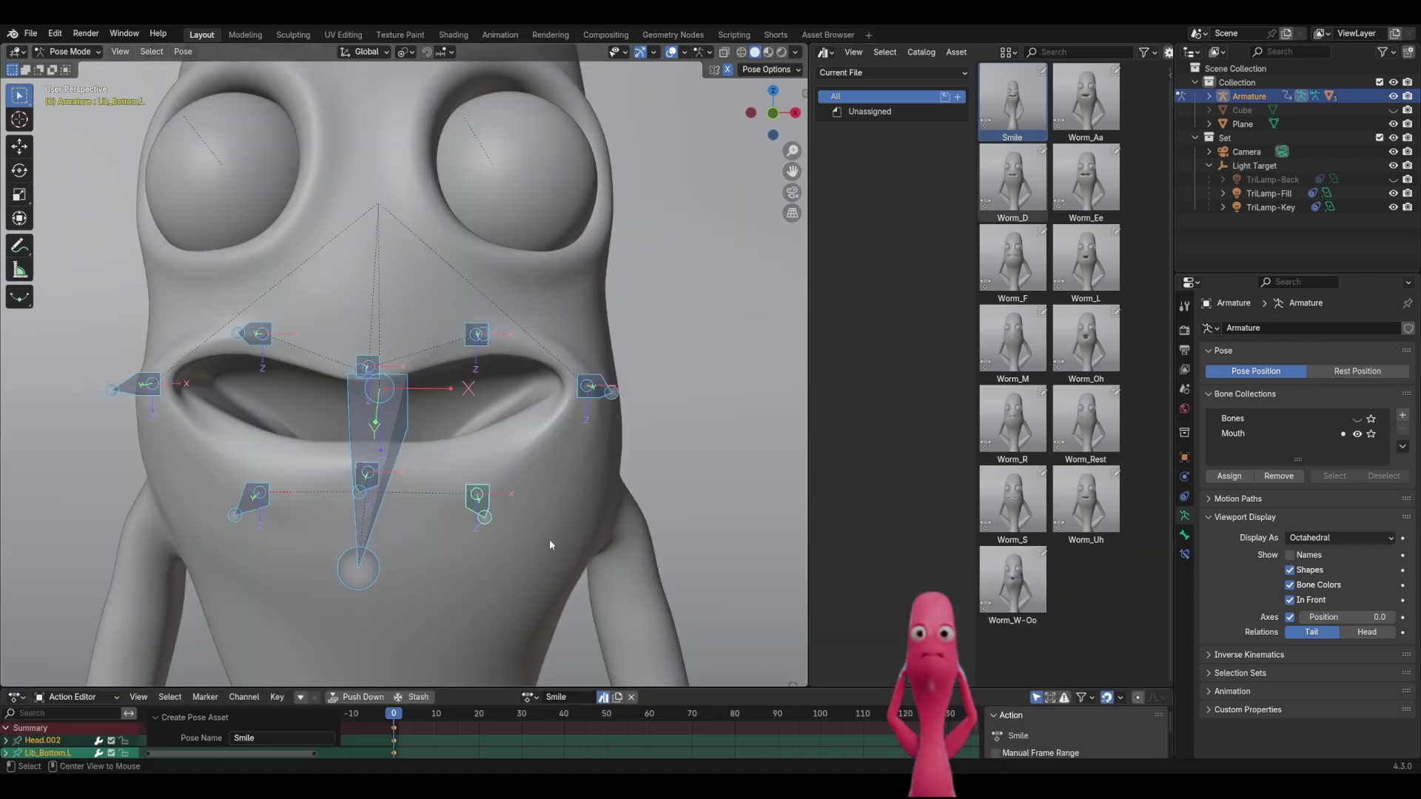
left_click(632, 697)
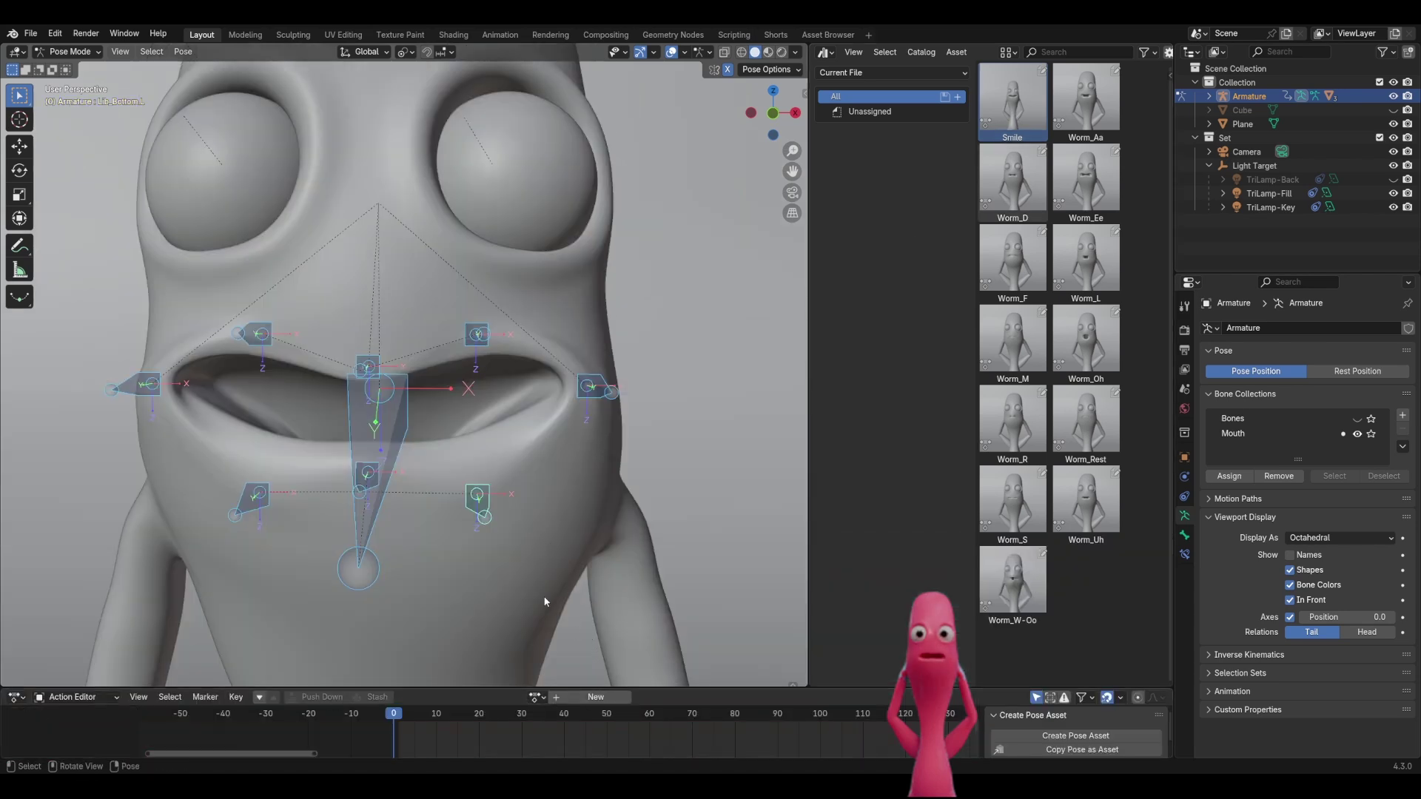
key("alt+r")
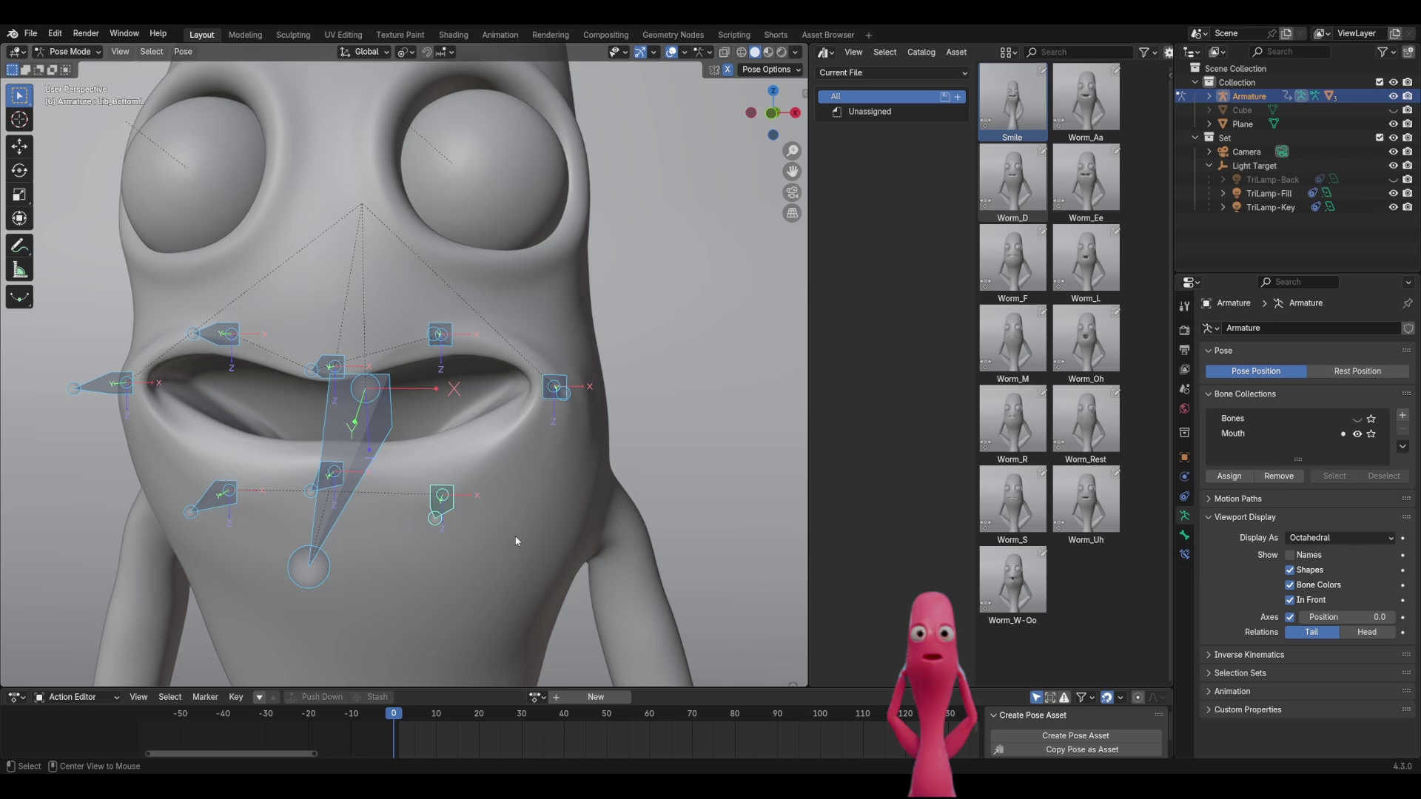
key("alt+g")
Apply the Worm_F pose and then the Smile pose, orbiting around the worm to check them
right_click(996, 255)
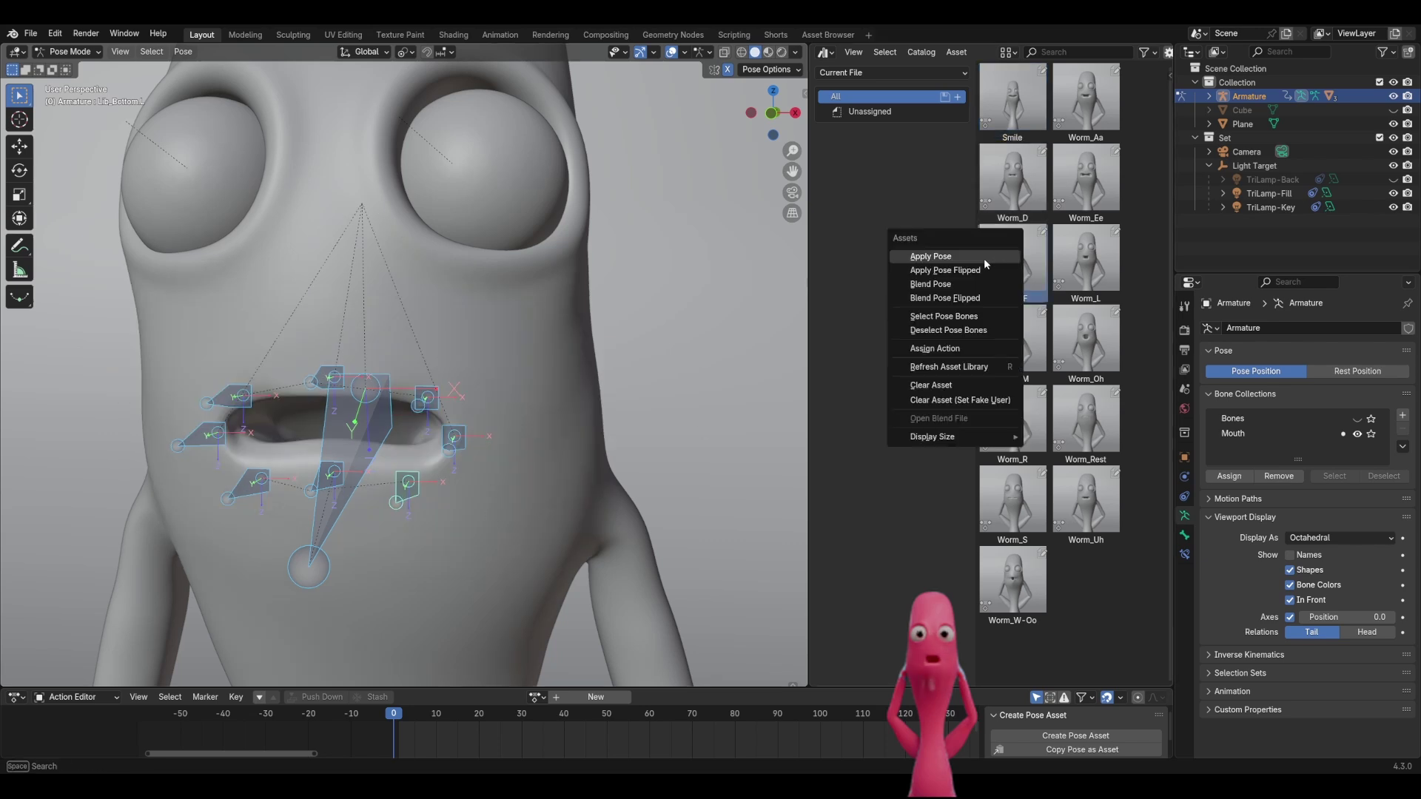
left_click(914, 259)
left_click(1020, 111)
right_click(1022, 112)
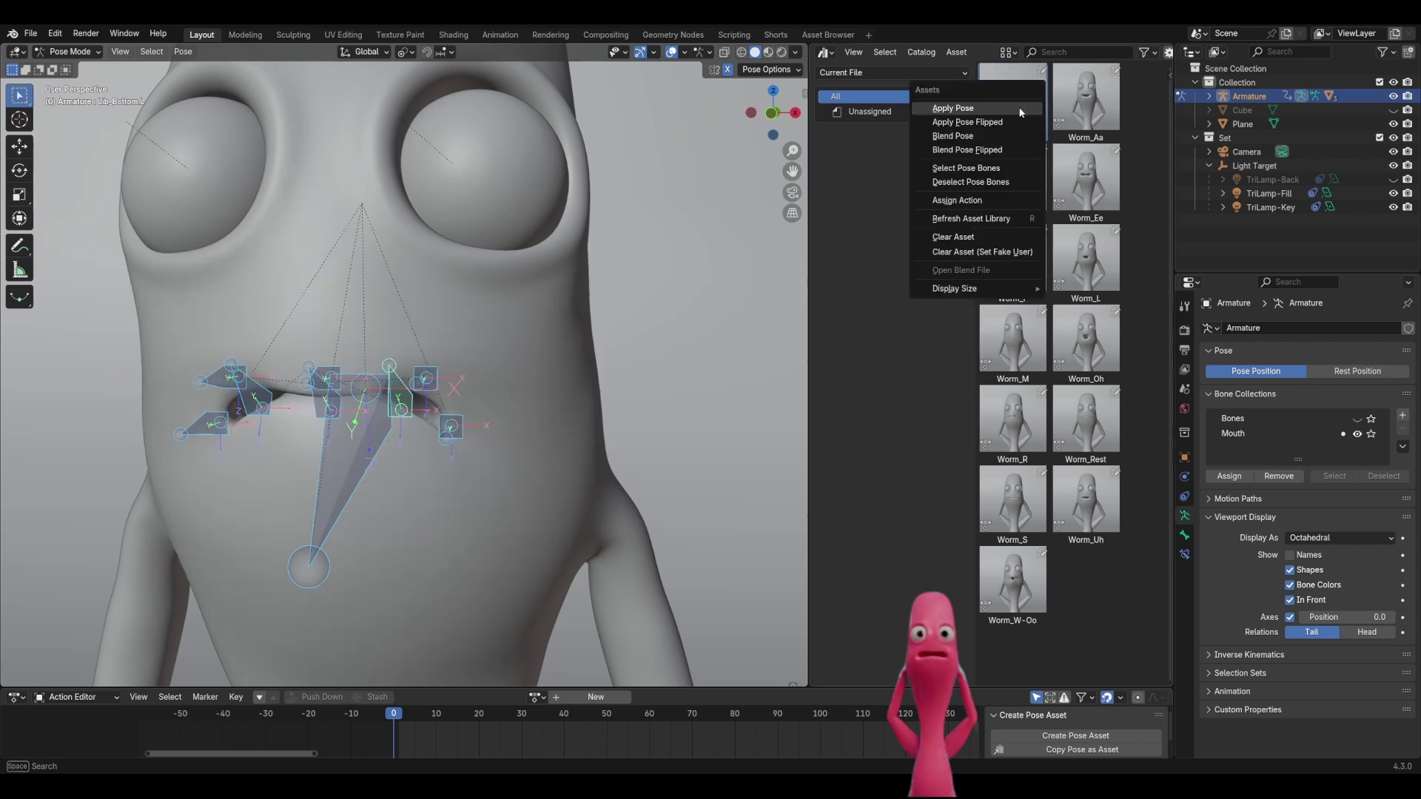
left_click(1020, 111)
middle_click_drag(615, 355, 627, 364)
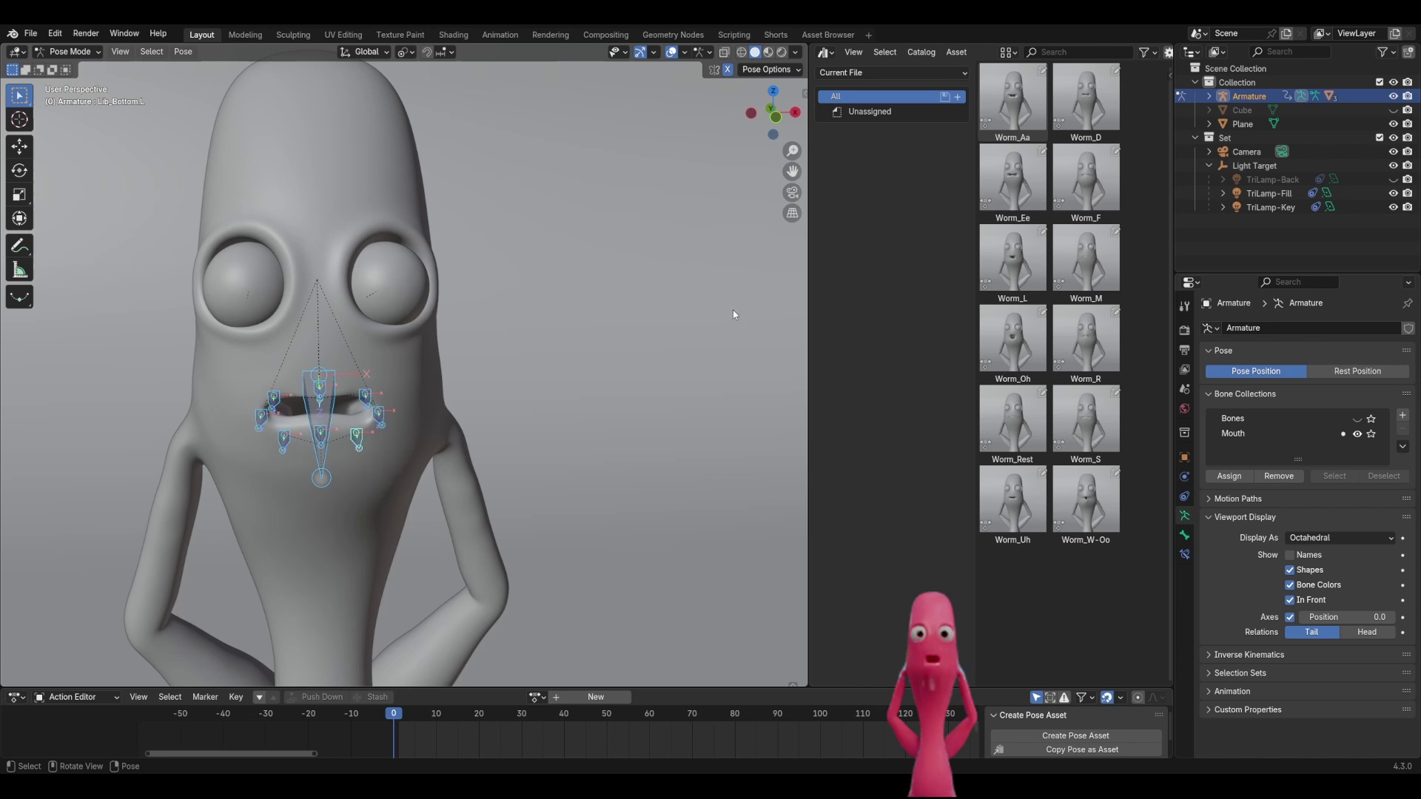
middle_click_drag(761, 358, 604, 397)
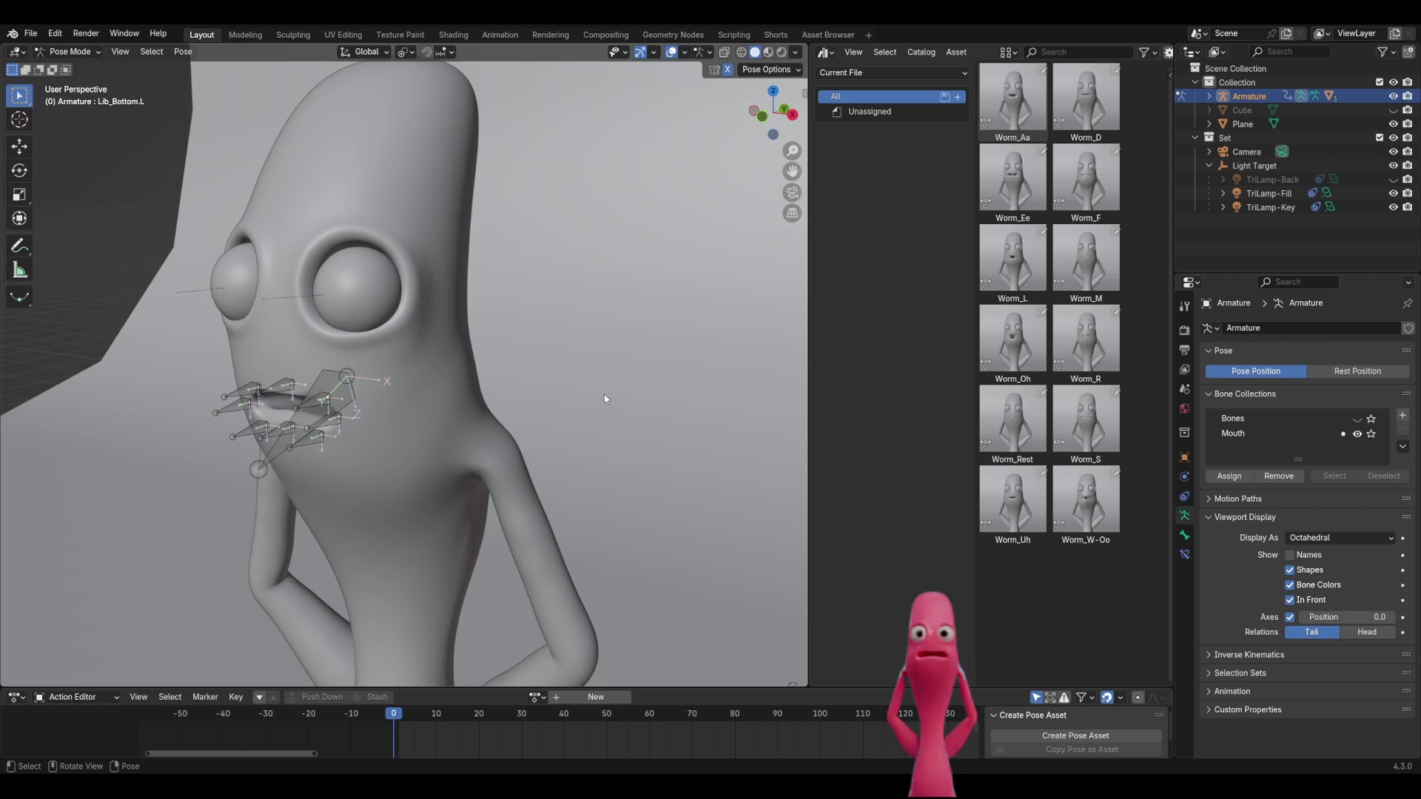
middle_click_drag(604, 399, 155, 492)
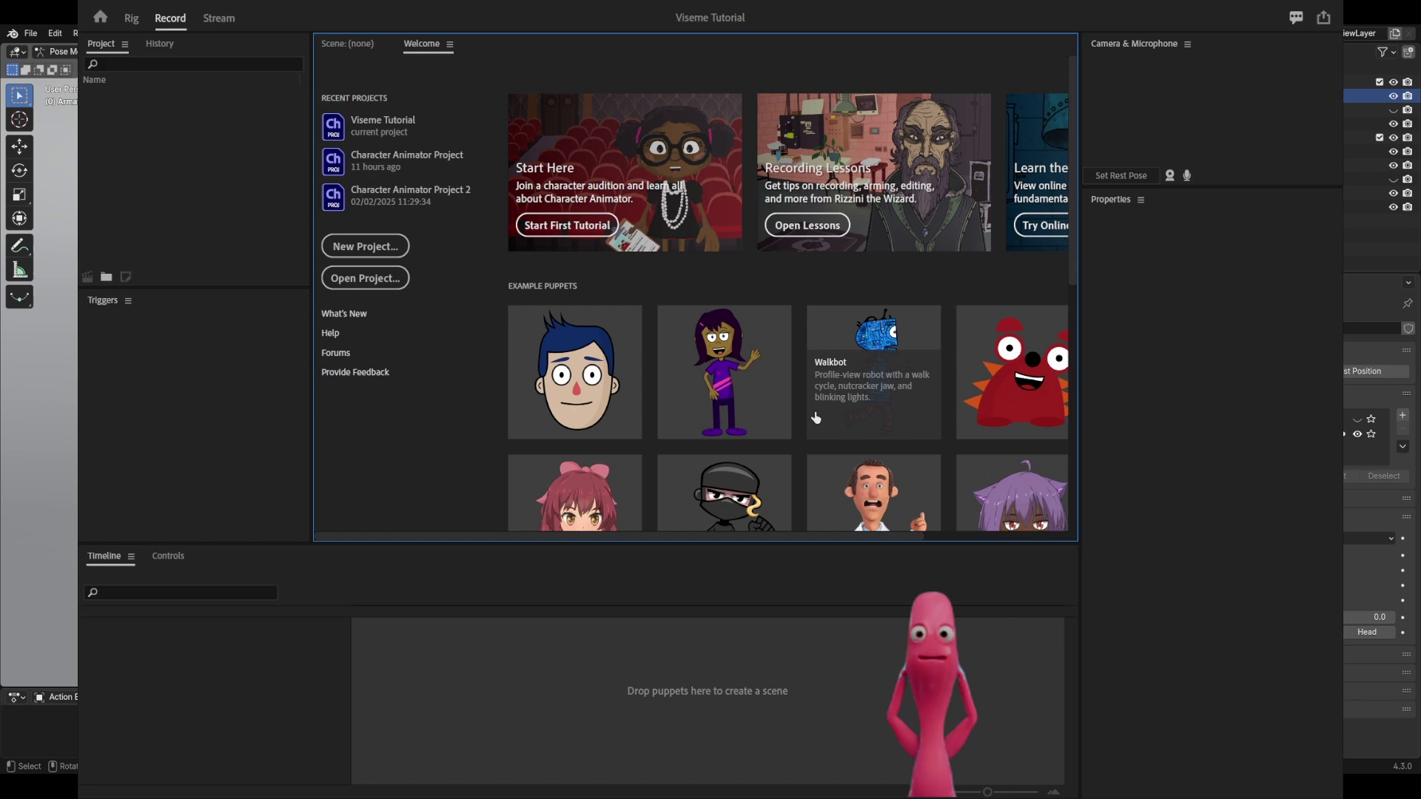
Browse the Example Puppets and start a new scene with the Chad puppet
mouse_move(820, 396)
scroll(969, 392, "down", 5)
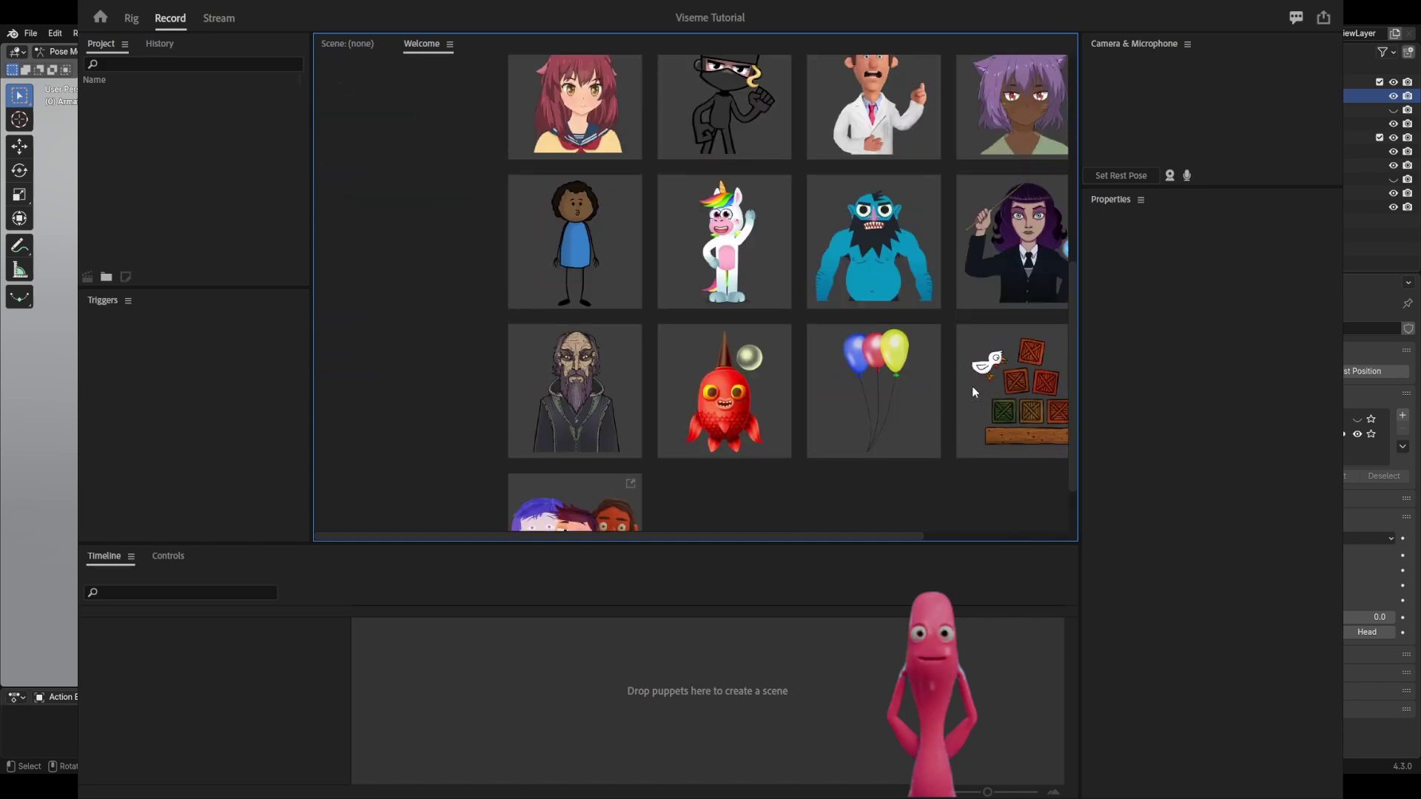
scroll(645, 422, "down", 1)
scroll(643, 431, "up", 5)
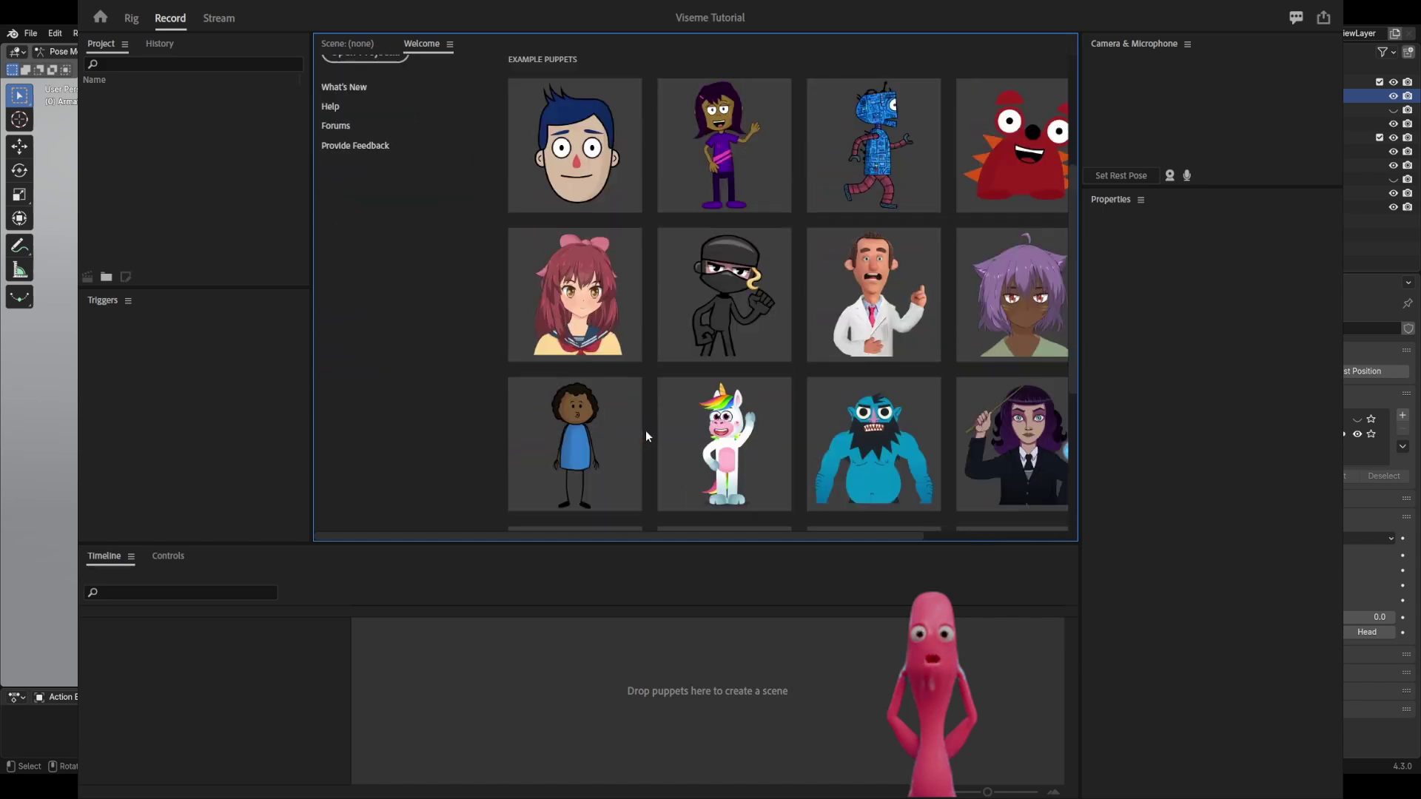
left_click(585, 318)
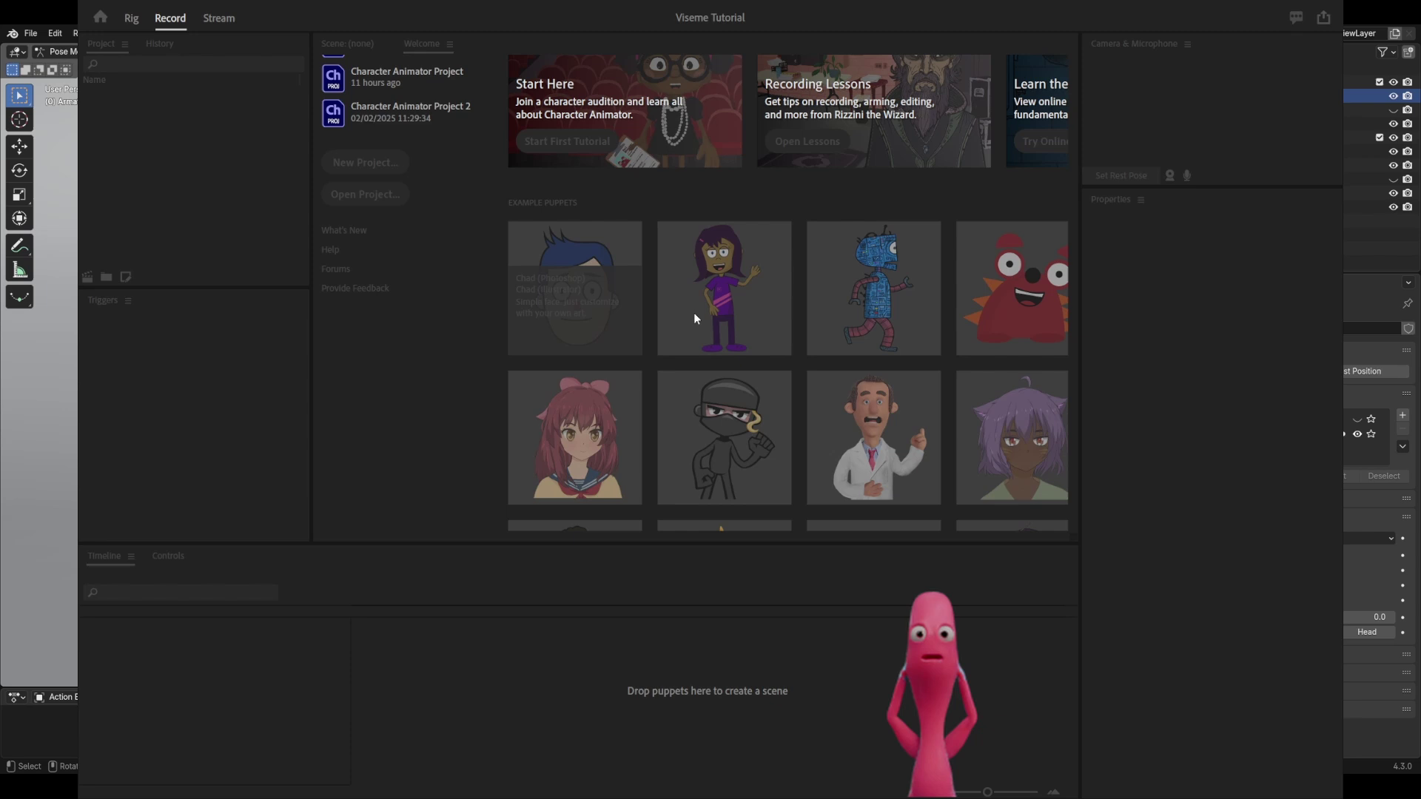
left_click(207, 185)
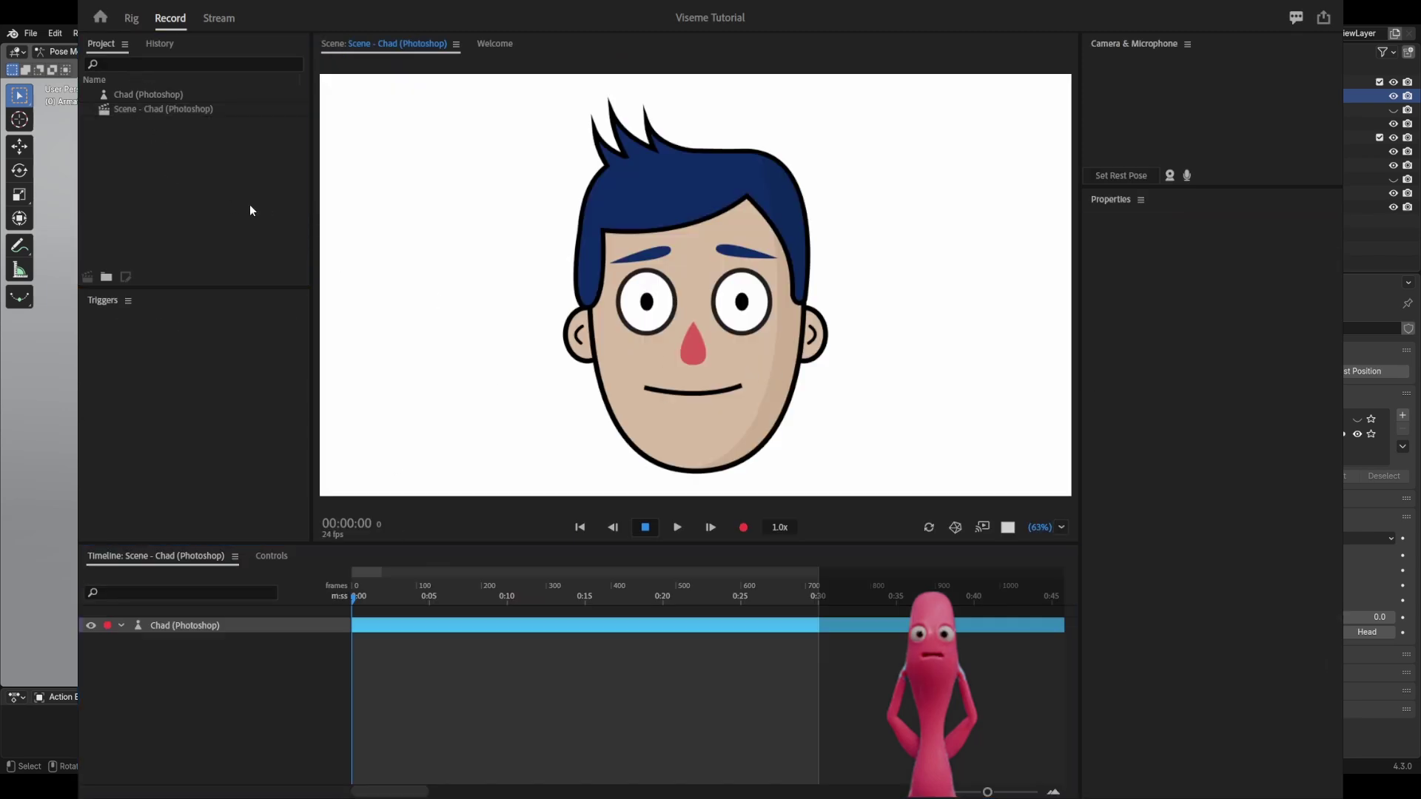
Import Jeff.wav, place it under Chad in the scene timeline, and play it back
left_click_drag(760, 127, 126, 105)
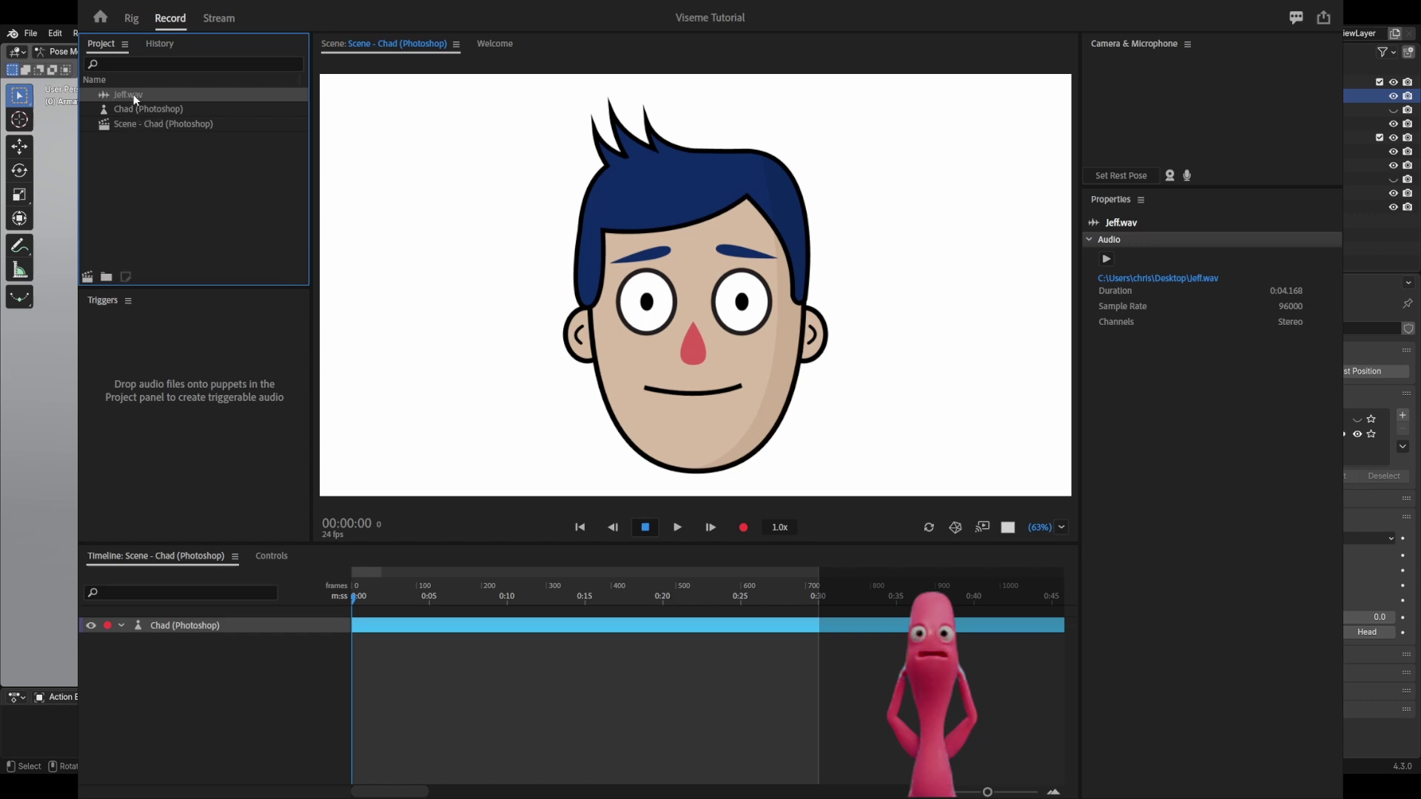
left_click_drag(136, 99, 288, 664)
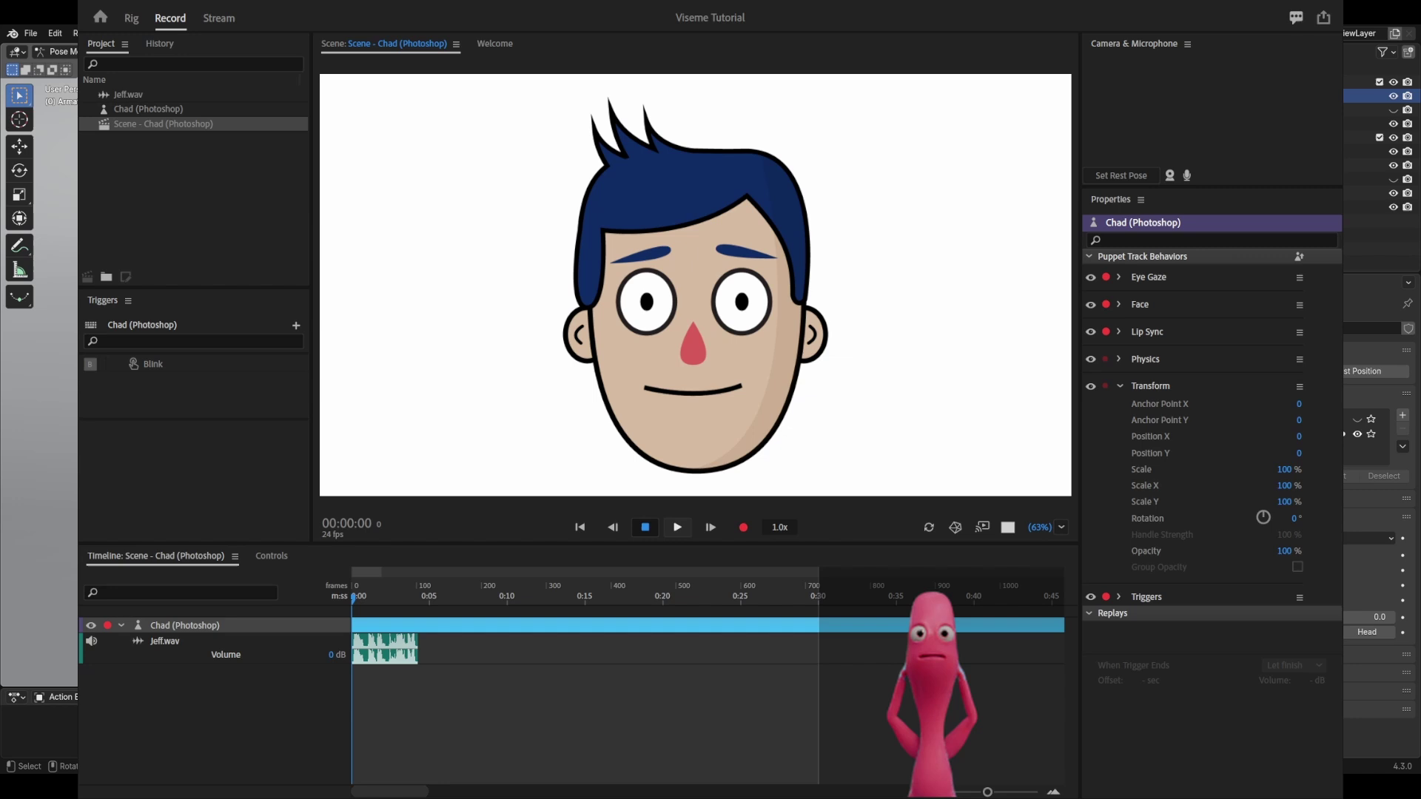
left_click(677, 528)
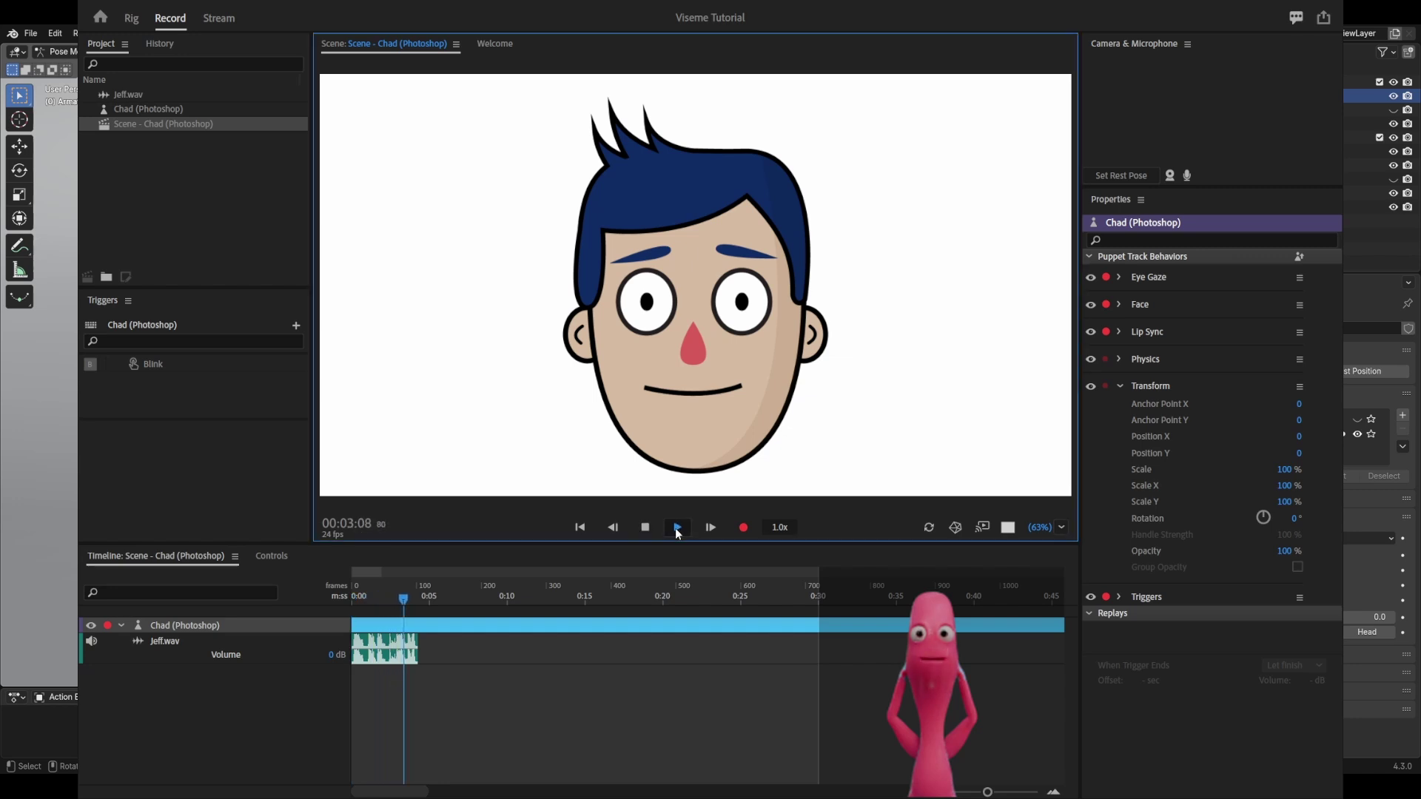
left_click(354, 613)
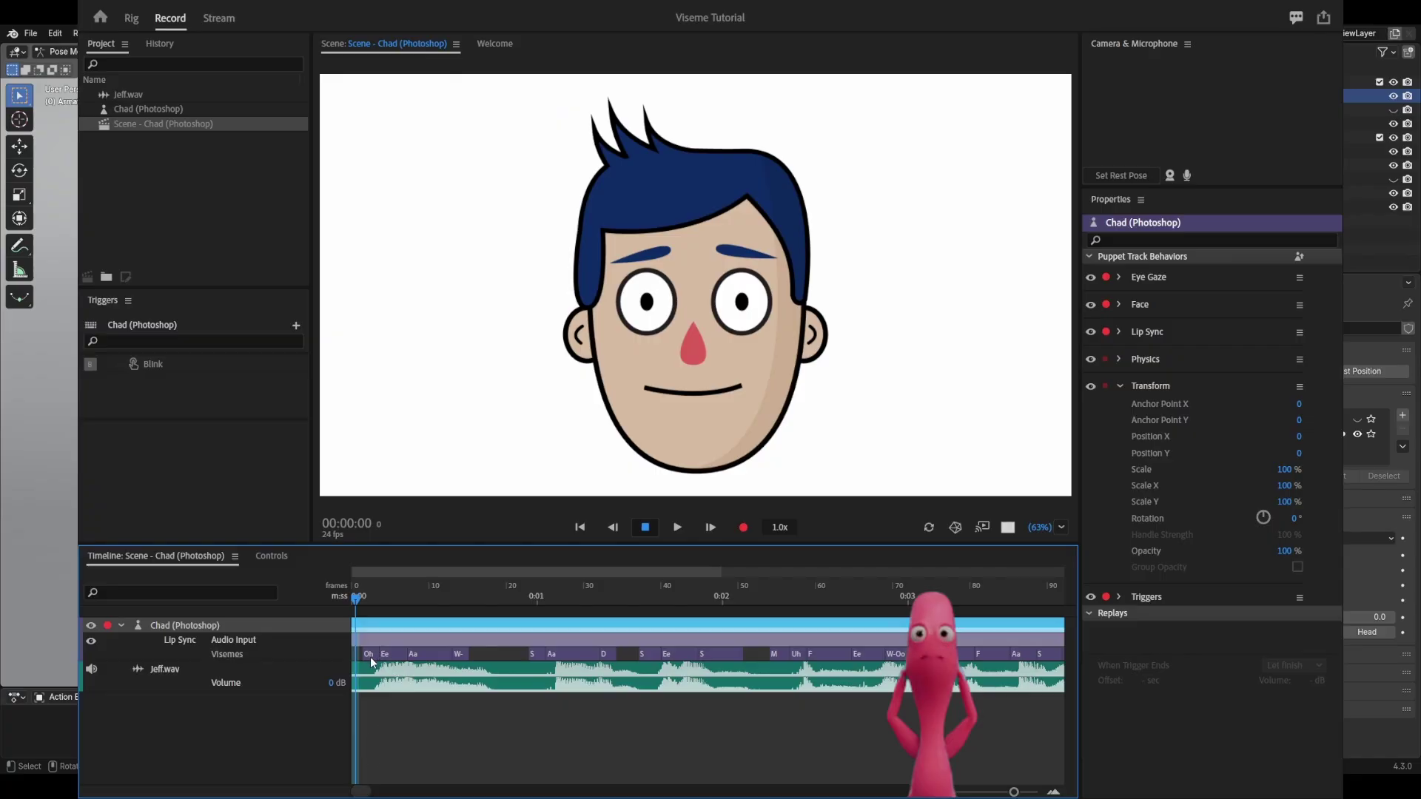
Preview and scrub the computed visemes, then copy the Audio Input take's visemes for After Effects
left_click(371, 654)
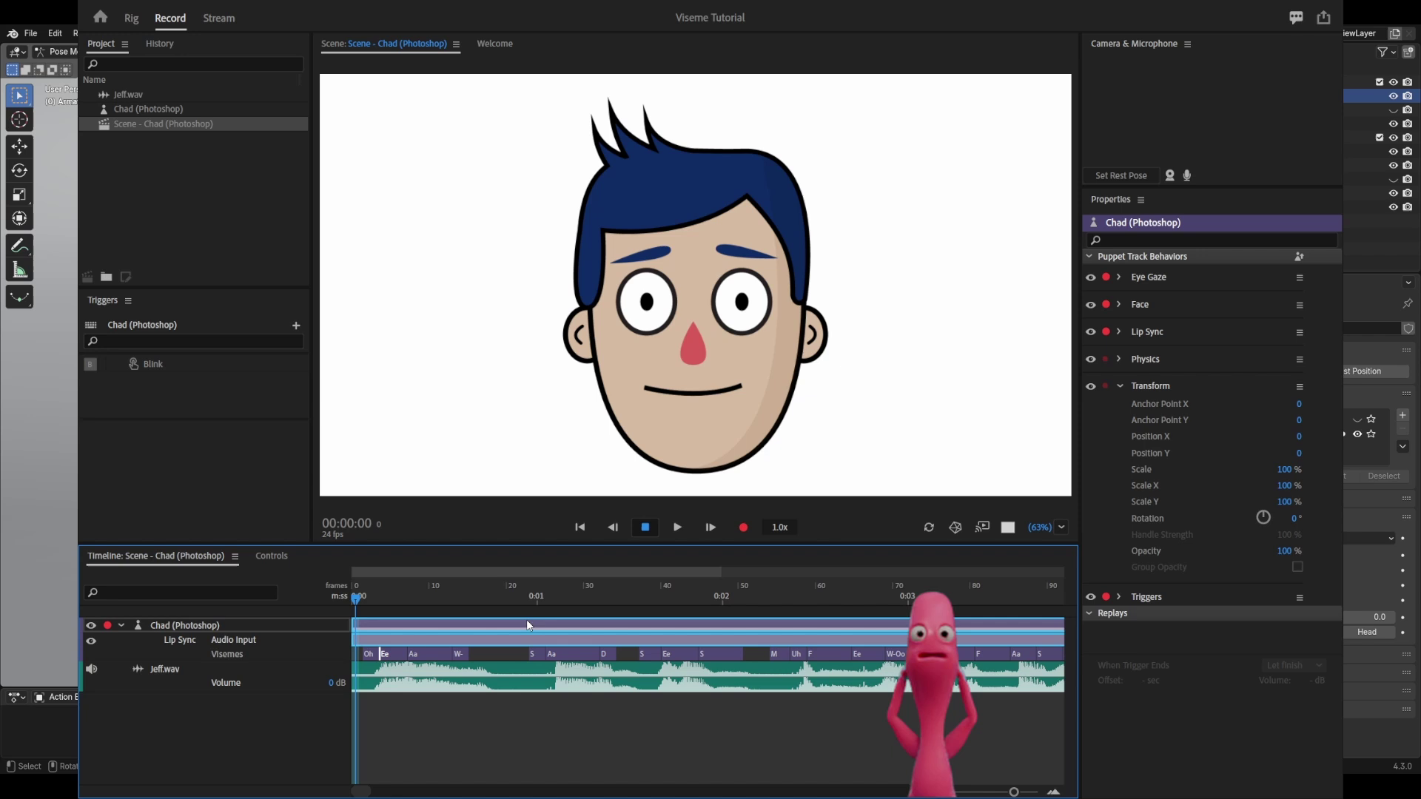
key("space")
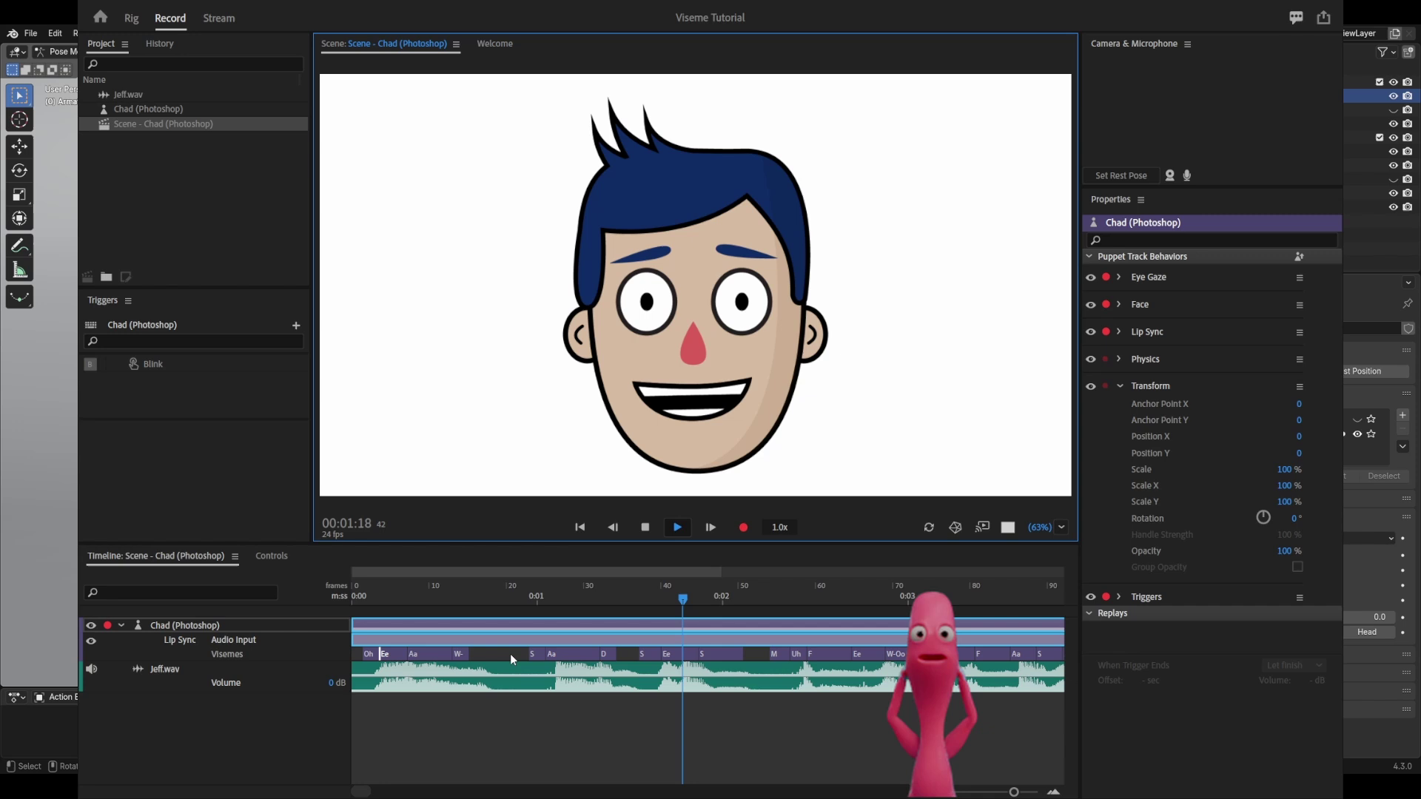
key("space")
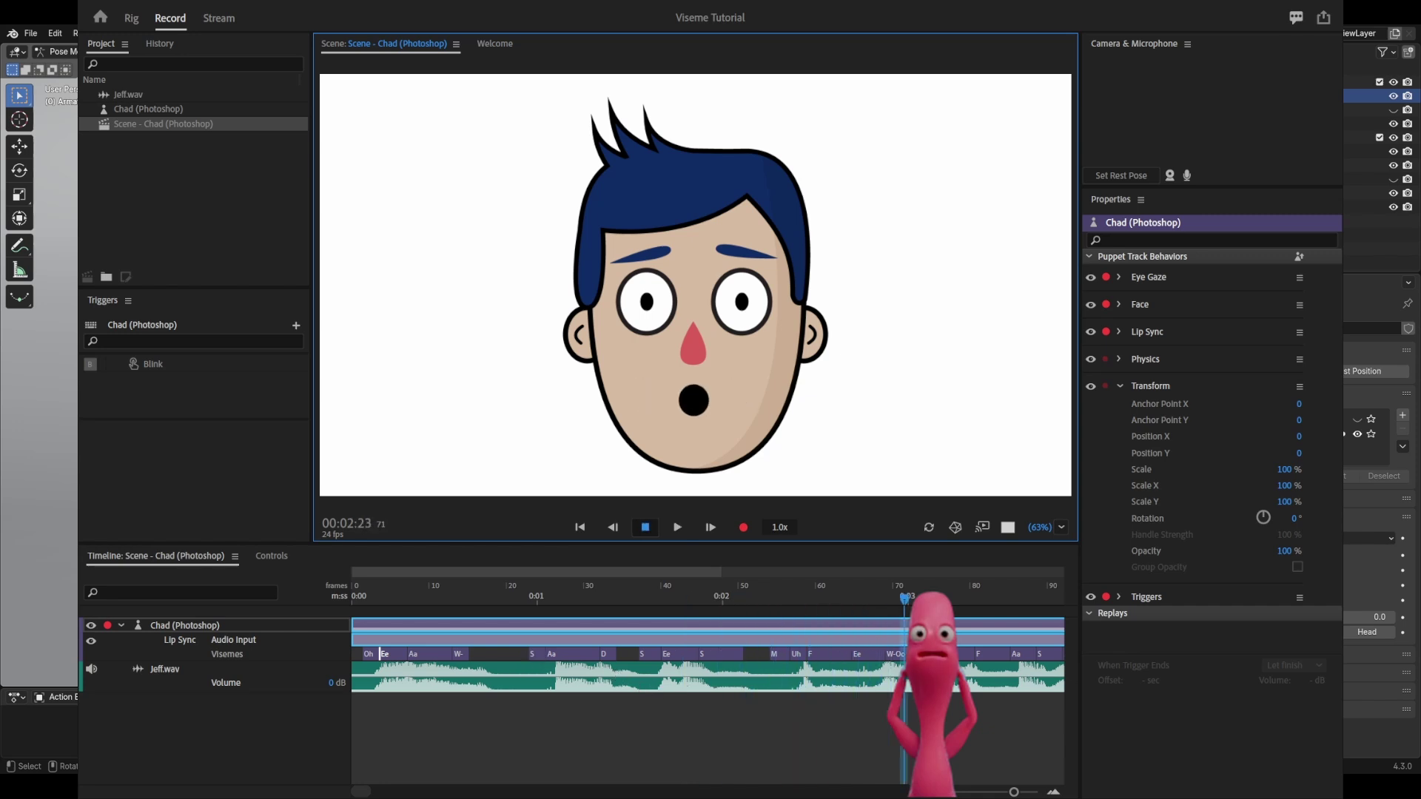
left_click_drag(907, 598, 509, 596)
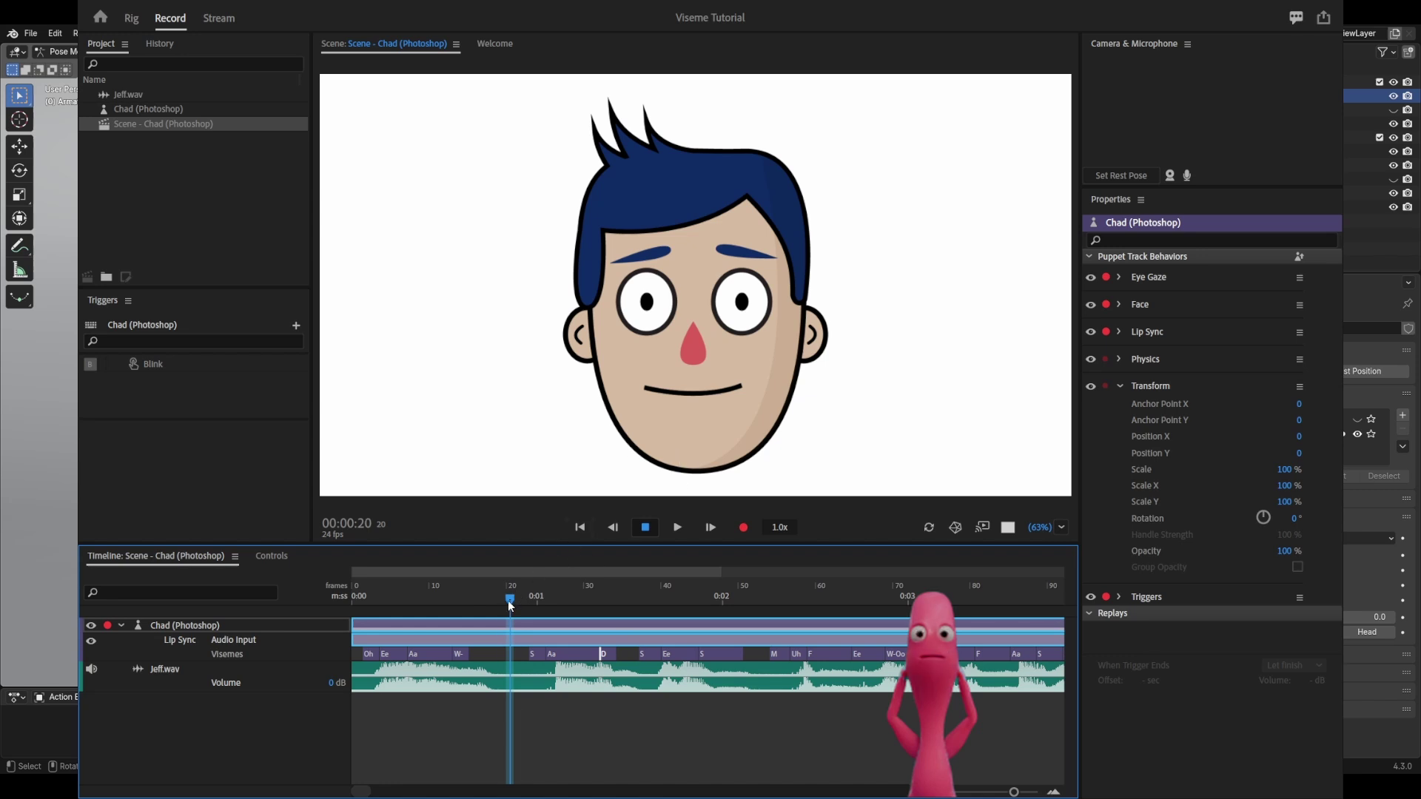
left_click_drag(507, 599, 356, 648)
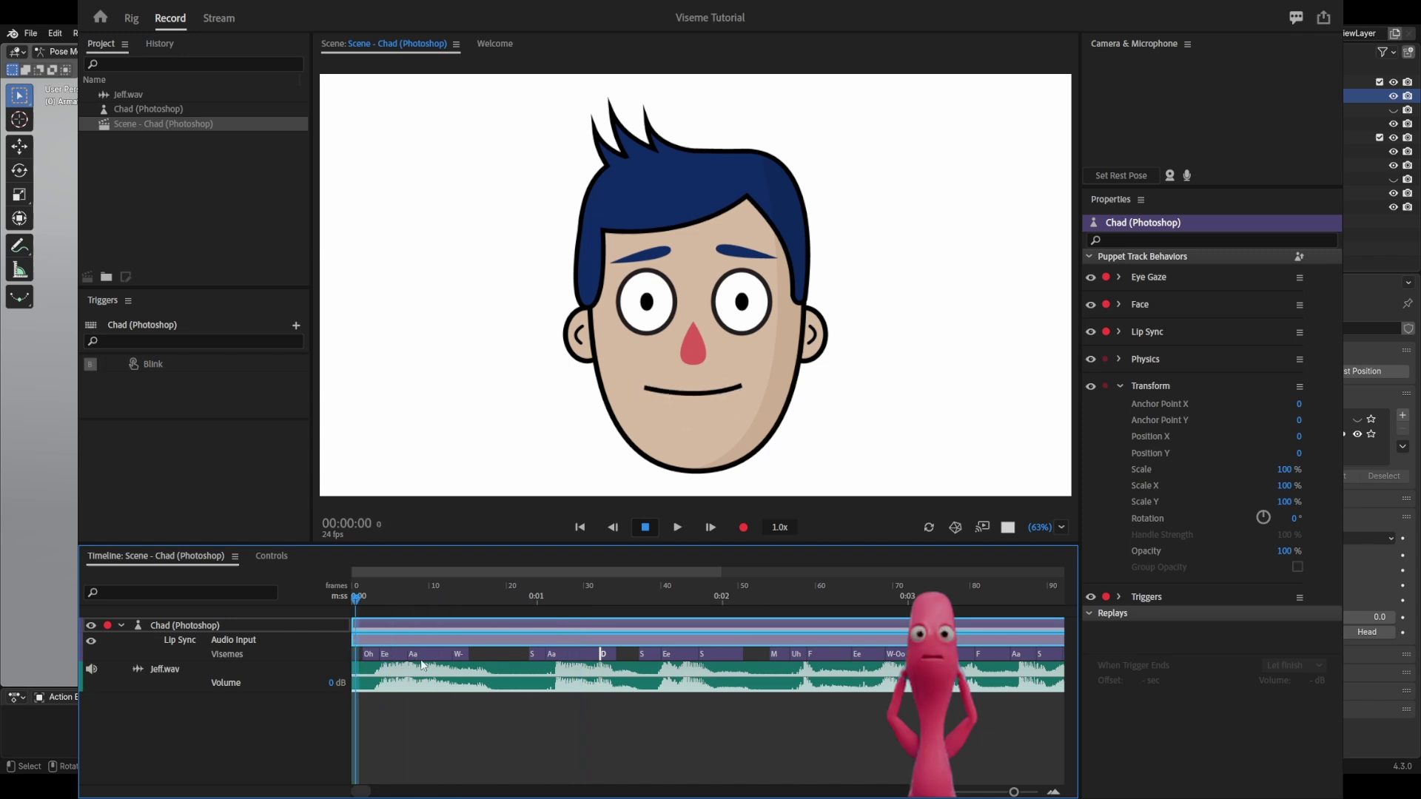
left_click(600, 641)
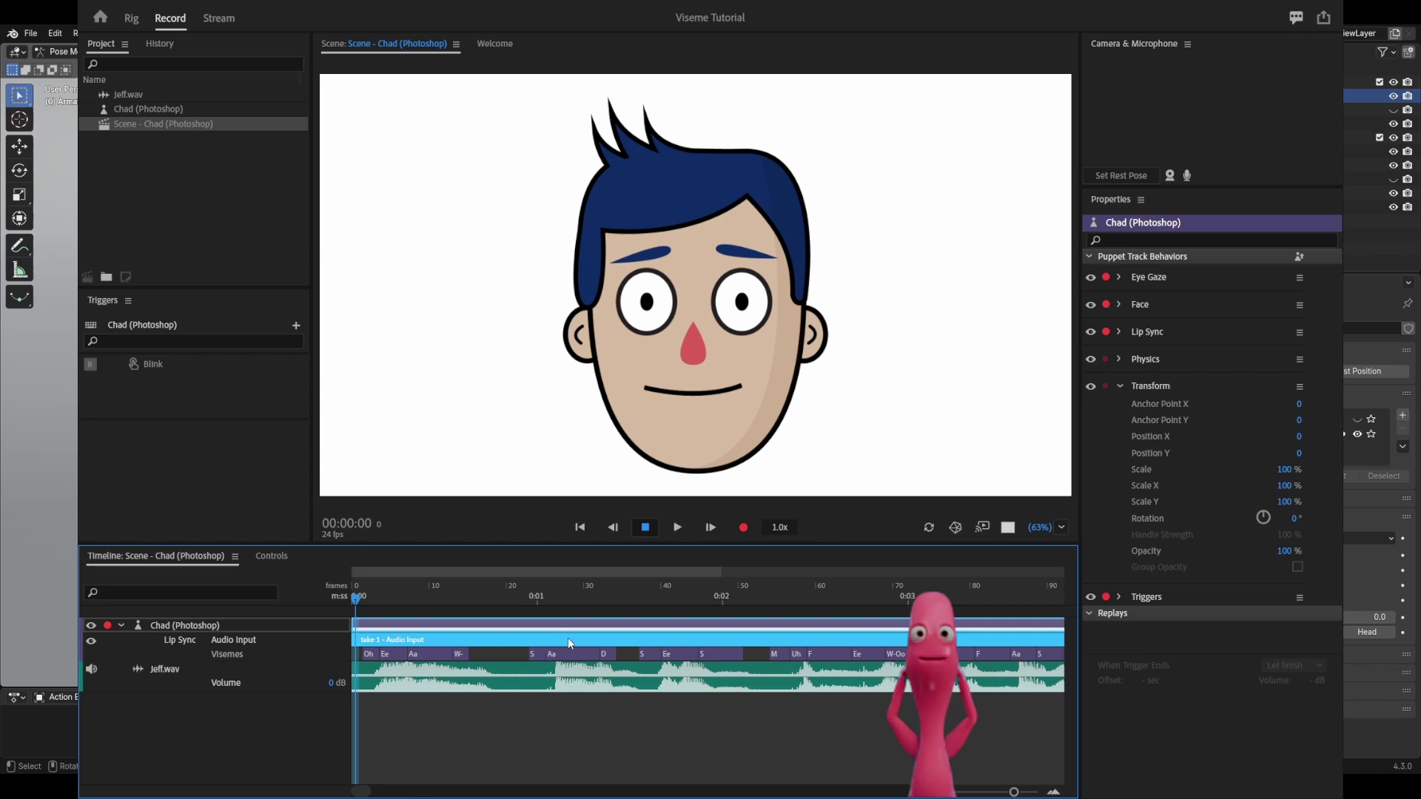
right_click(611, 653)
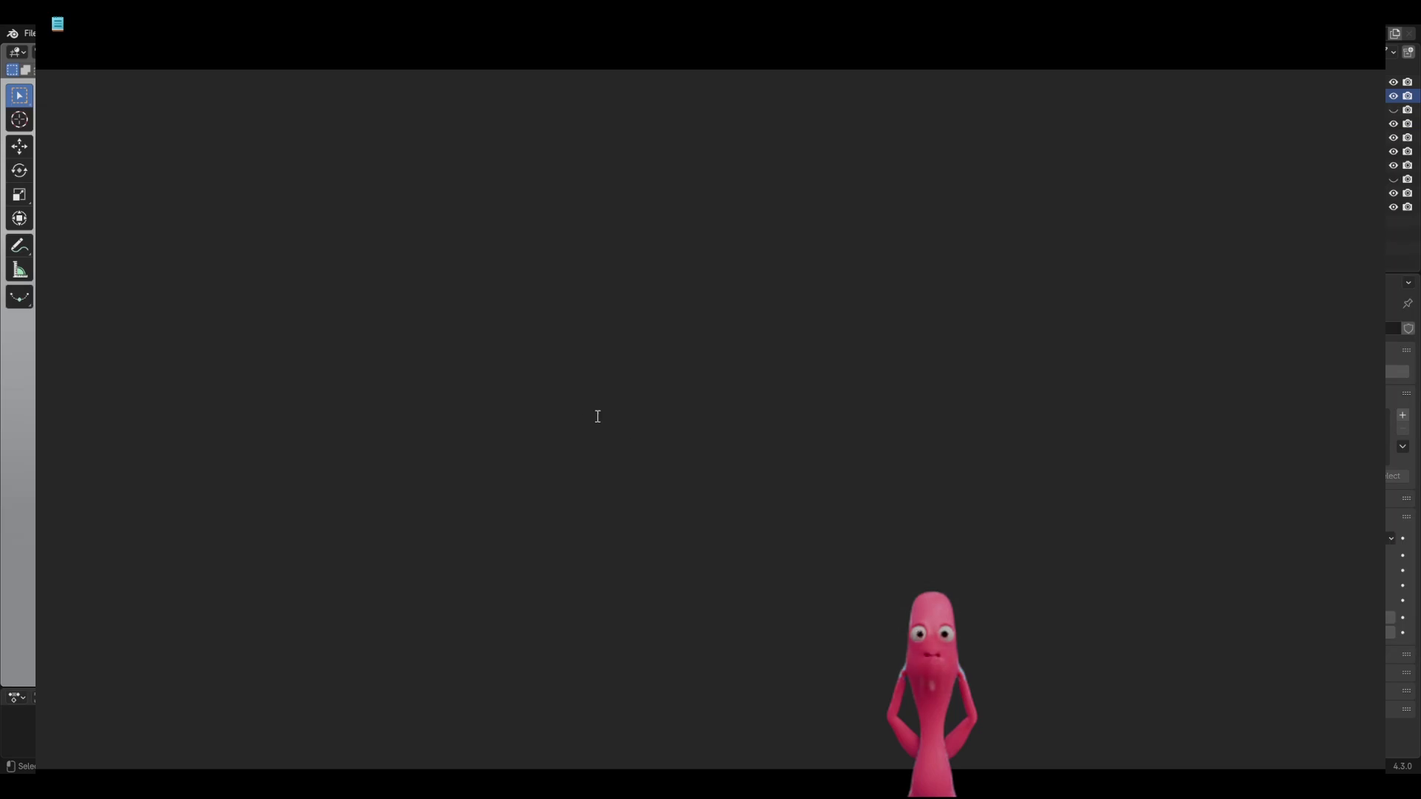
Paste the keyframe data, delete the header and End of Keyframe Data lines, and select the remaining rows
type("Adobe After Effects 8.0 Keyframe Data  \tUnits Per Second\t24 \tSource Width\t1920 \tSource Height\t1080 \tSource Pixel Aspect Ratio\t1 \tComp Pixel Aspect Ratio\t1  Time Remap \tFrame\tseconds \t0\t0 \t1.50925\t7 \t3.68275\t3 \t7.30525\t1 \t13.10125\t11 \t15.27475\t0 \t23.00275\t9 \t25.17625\t1 \t32.17975\t2 \t34.35325\t0 \t37.25125\t9 \t40.14925\t3 \t44.97925\t9 \t50.77525\t0 \t54.15625\t6 \t56.81275\t10 \t58.98625\t4 \t64.78225\t3 \t69.12925\t11 \t72.26875\t8 \t74.44225\t3 \t76.61575\t9 \t80.72125\t4 \t85.30975\t1 \t88.69075\t9 \t92.07175\t1 \t94.72825\t0  End of Keyframe Data")
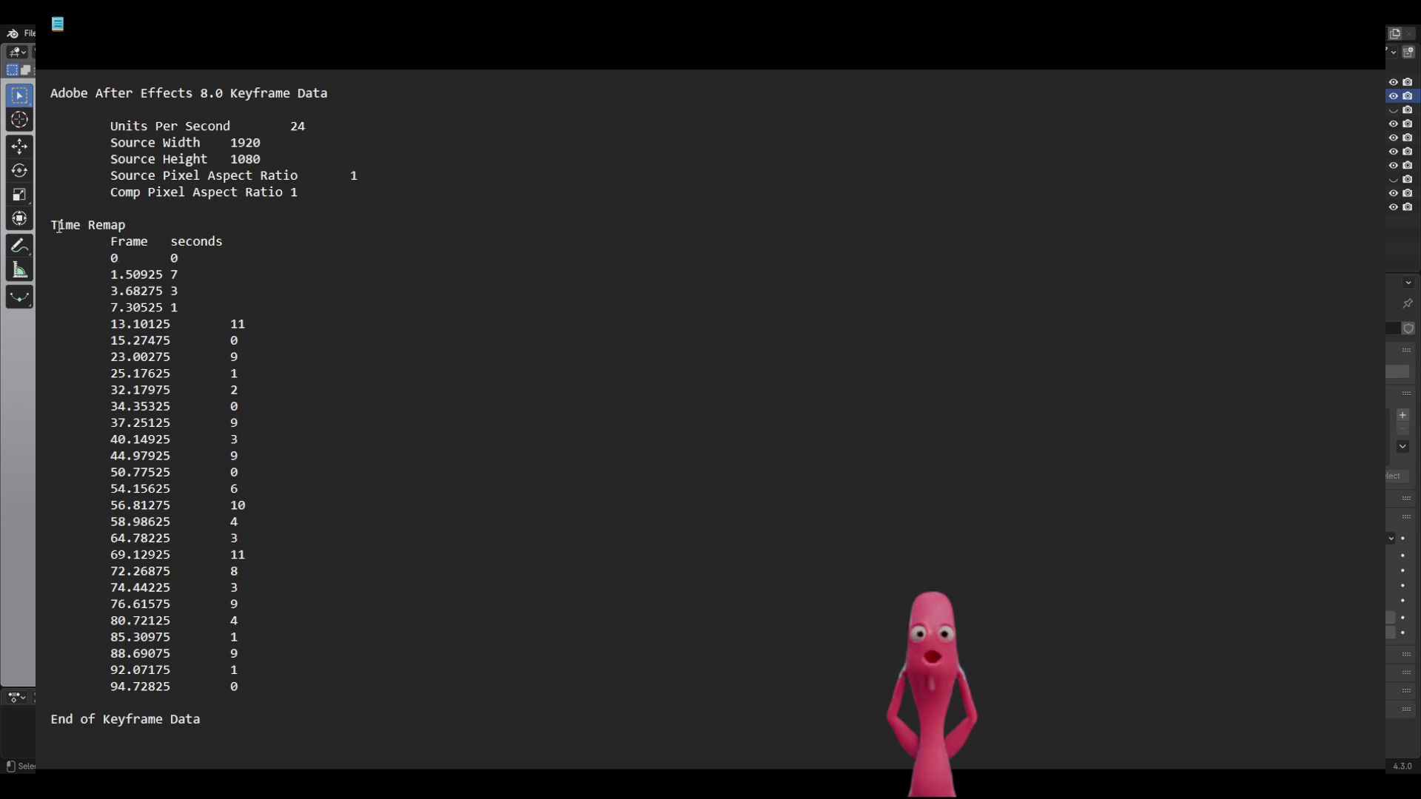
left_click_drag(59, 226, 266, 712)
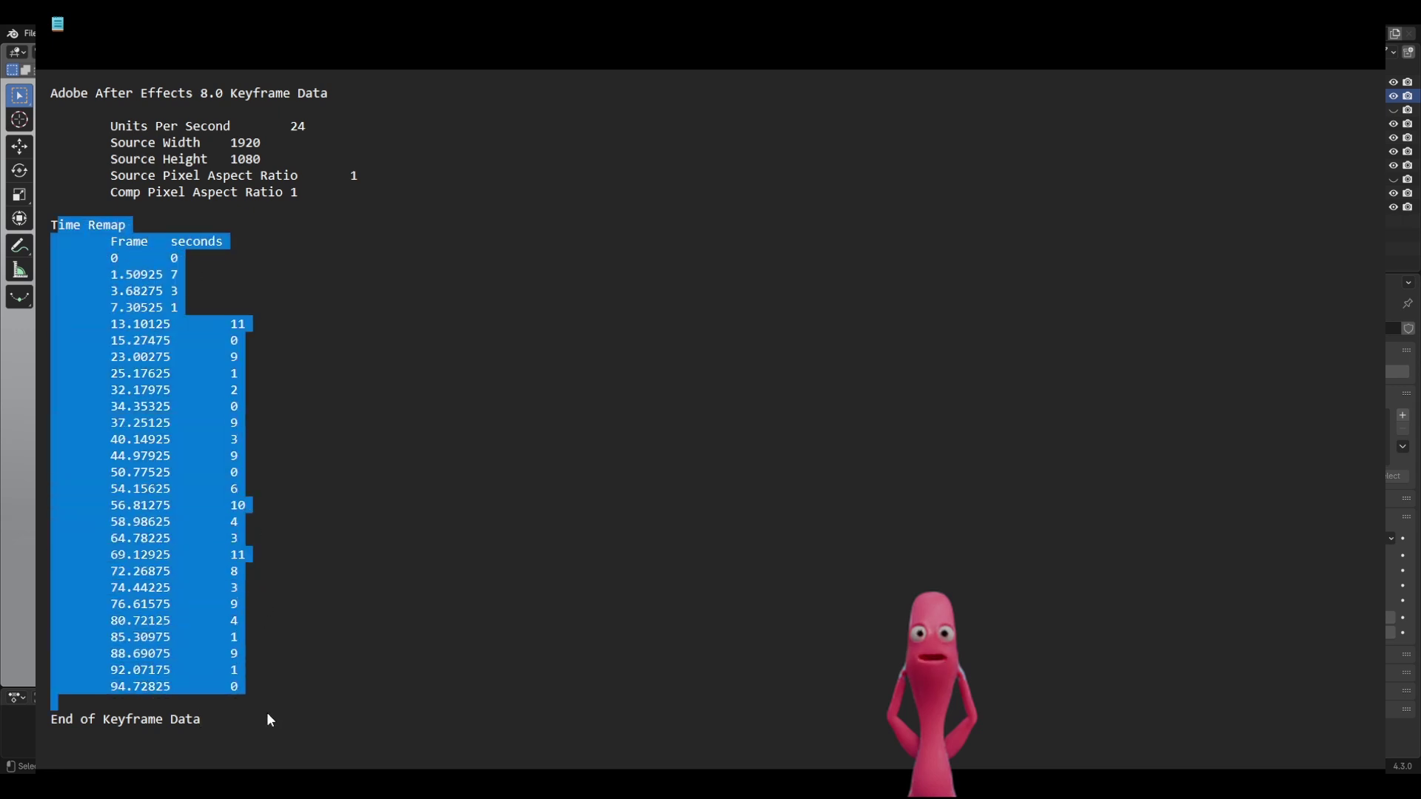
left_click(113, 250)
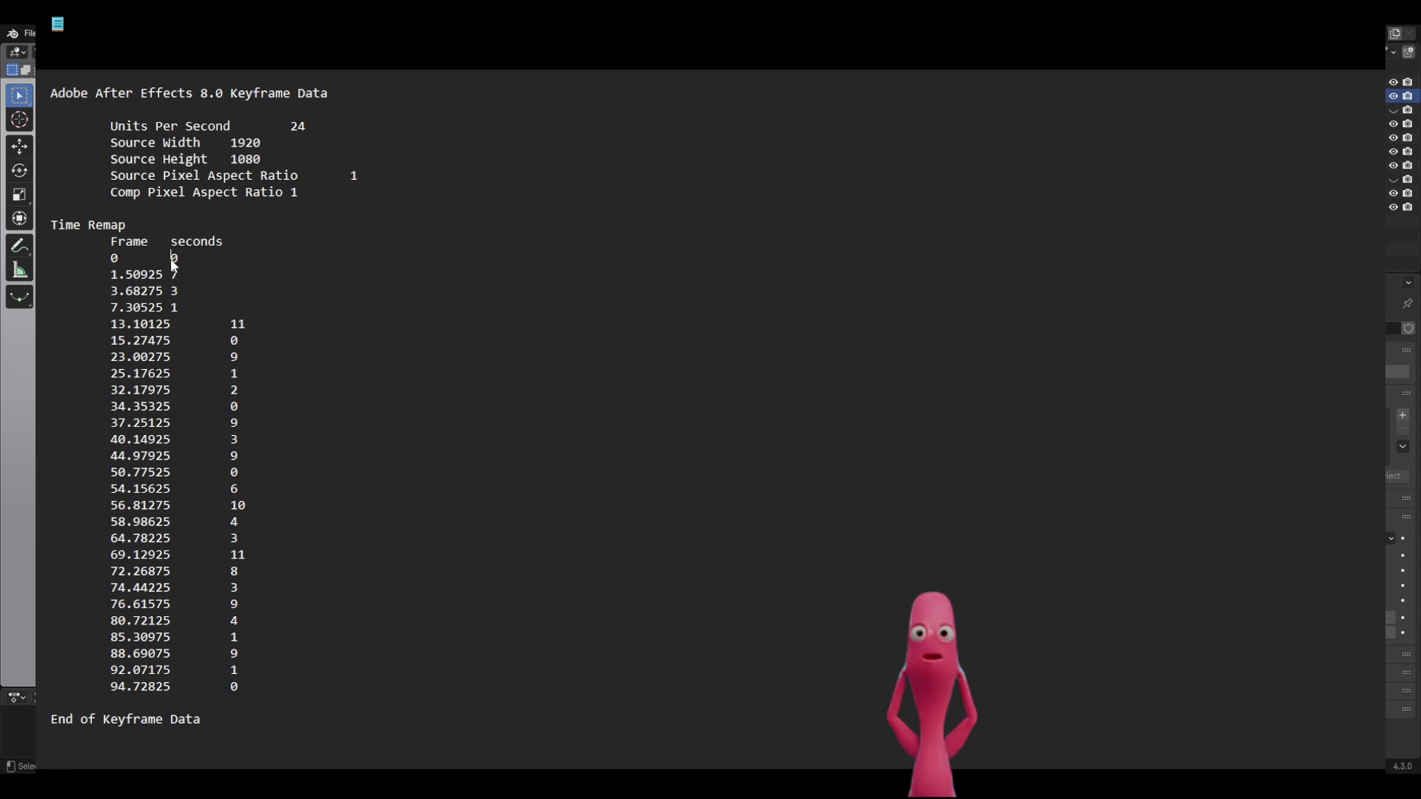
left_click_drag(204, 754, 37, 686)
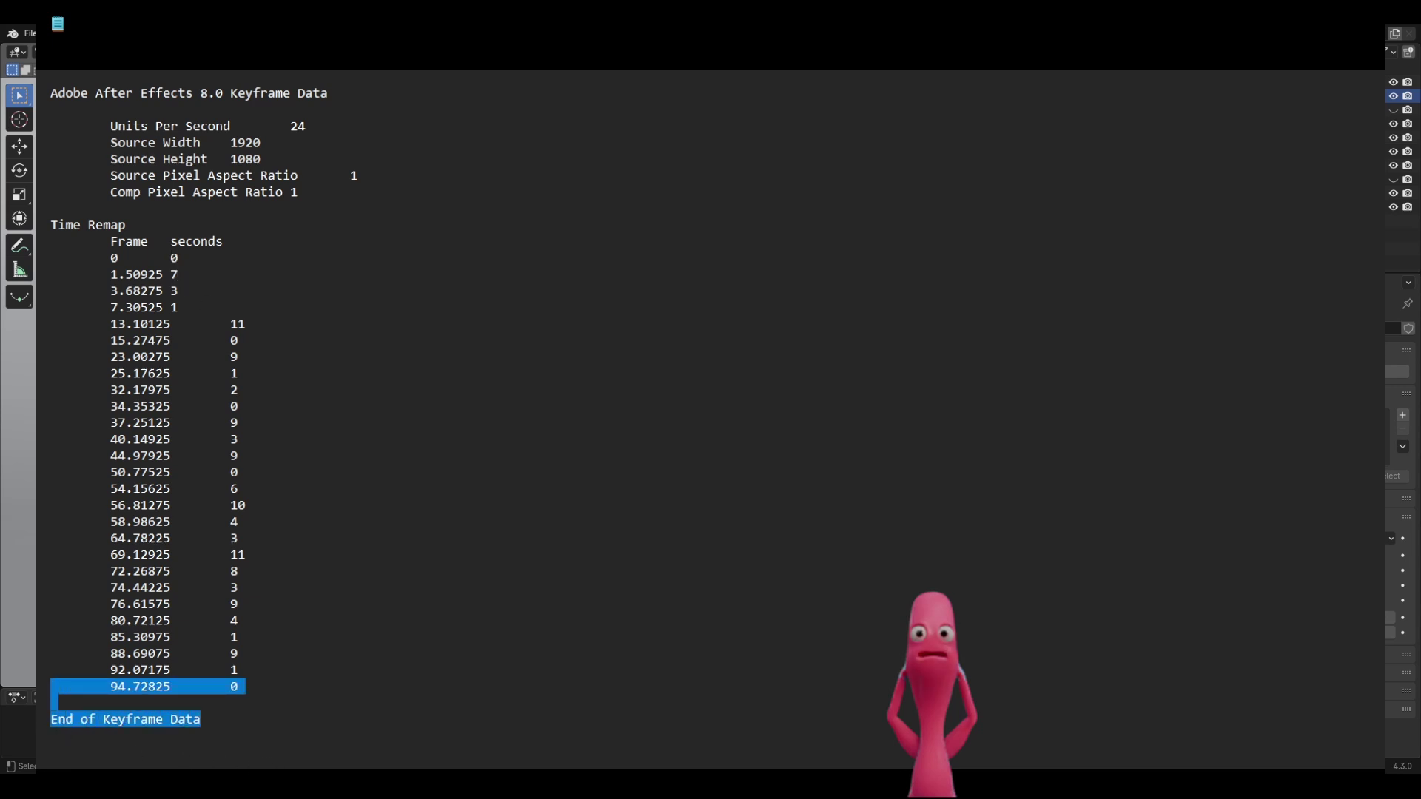
key("BackSpace")
scroll(355, 558, "down", 3)
left_click_drag(301, 518, 43, 87)
key("ctrl+c")
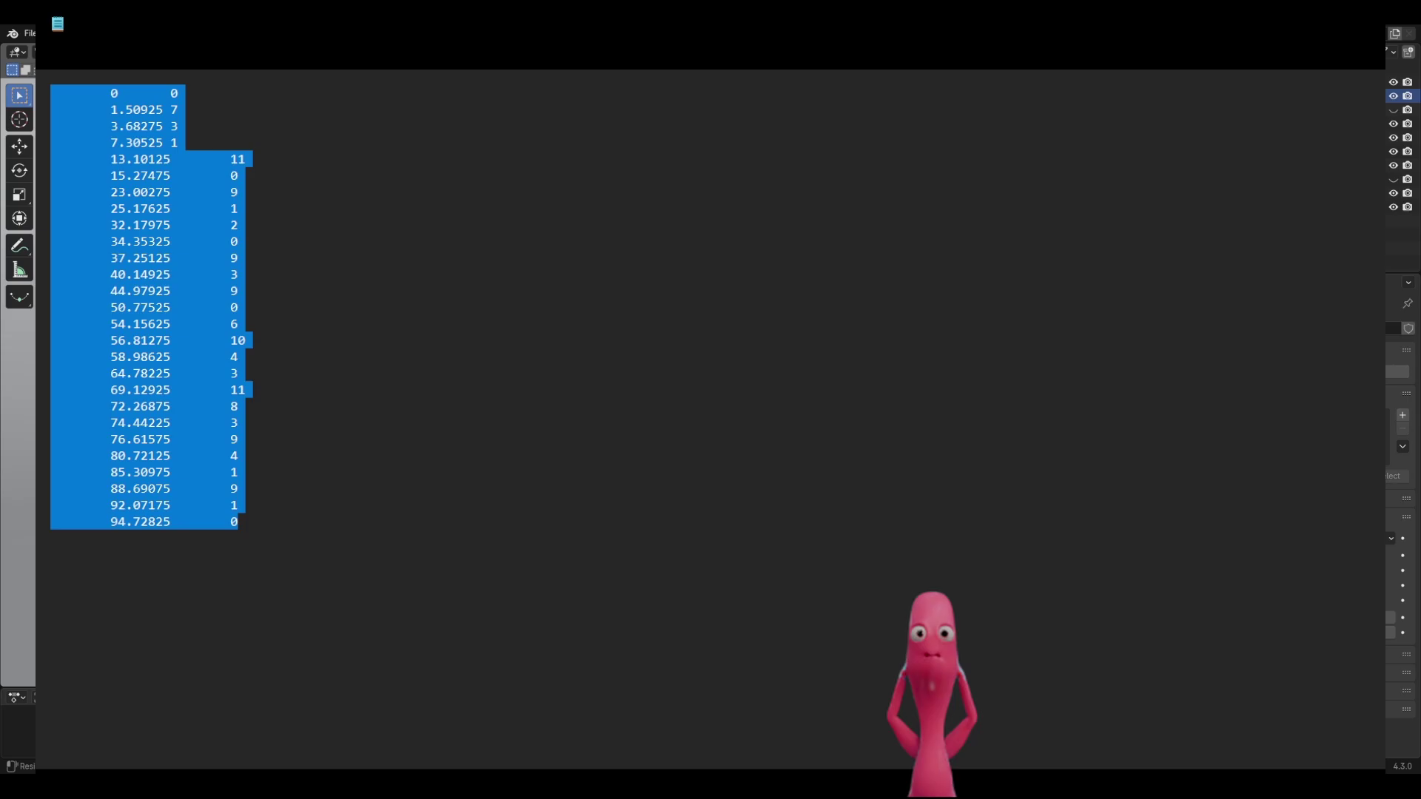
Paste the viseme numbers into Excel, delete the empty column, and copy the A1:B27 data
key("alt+Tab")
key("ctrl+v")
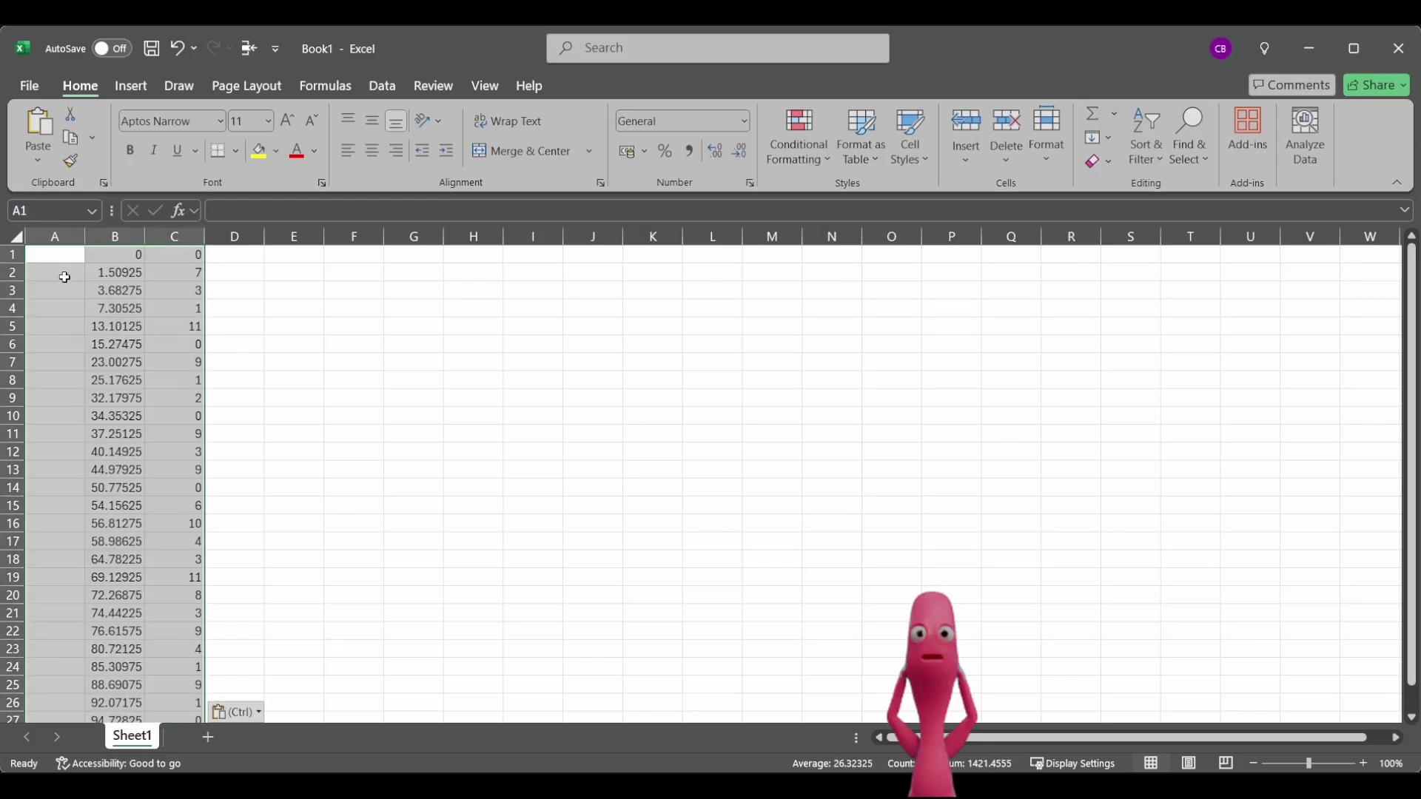
left_click(56, 237)
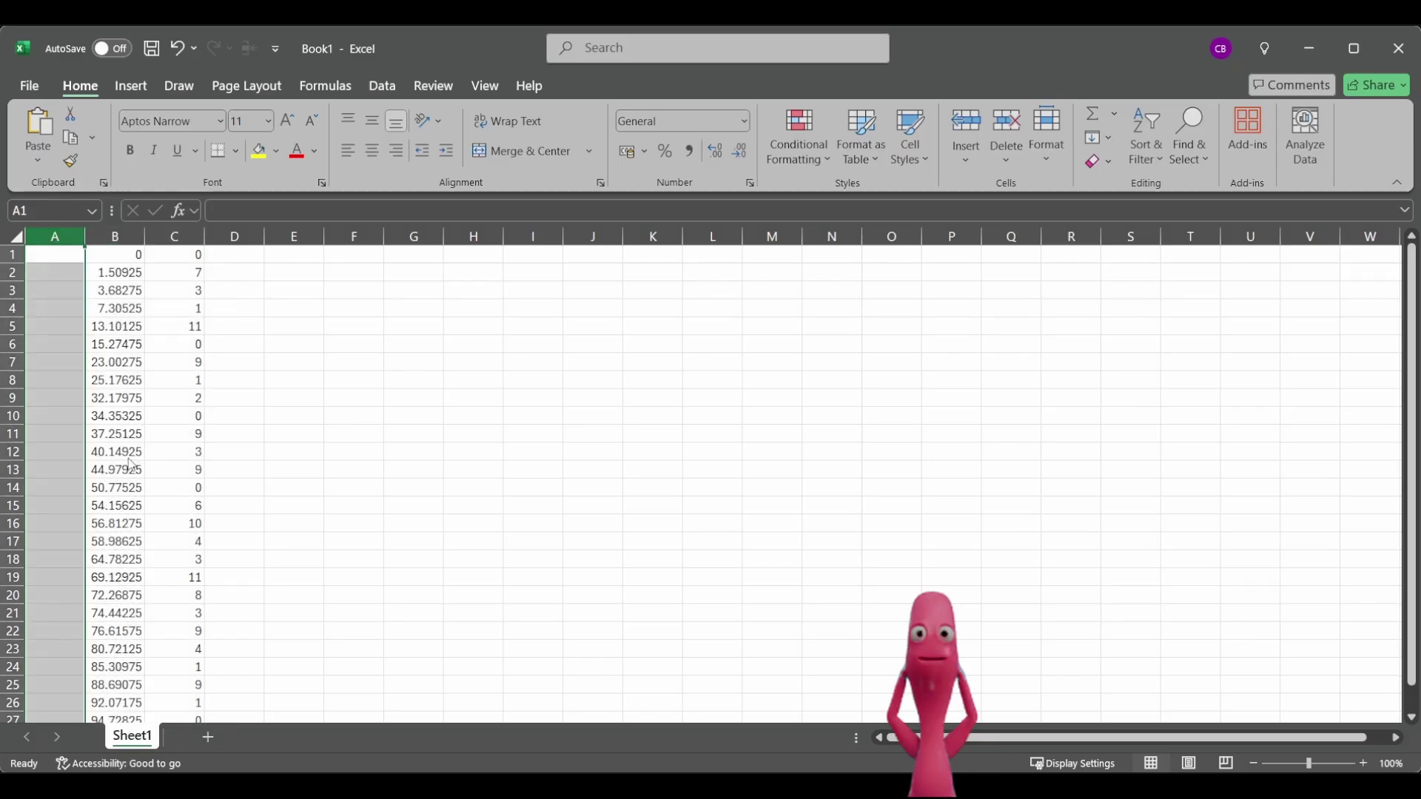
key("ctrl+minus")
left_click(63, 256)
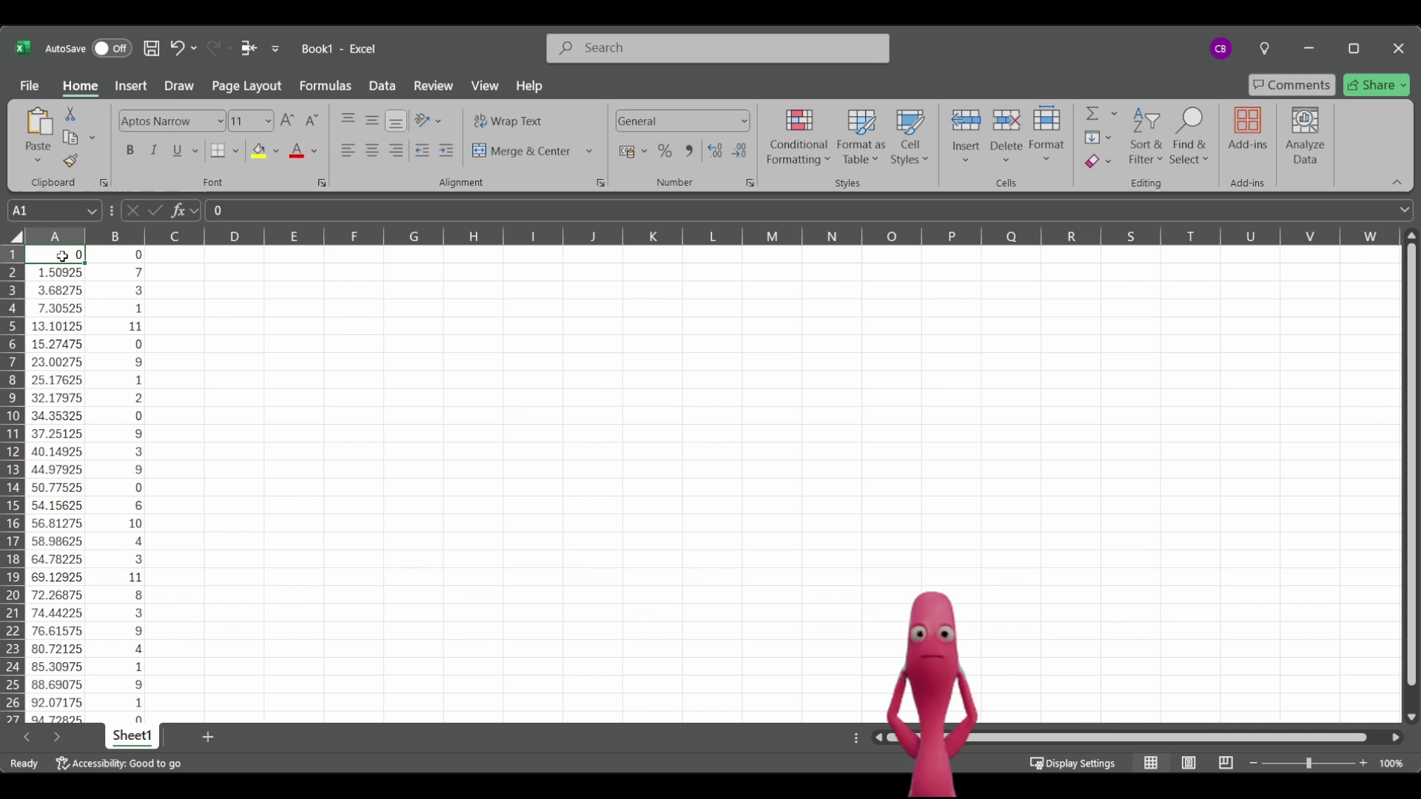
key("ctrl+shift+End")
key("ctrl+c")
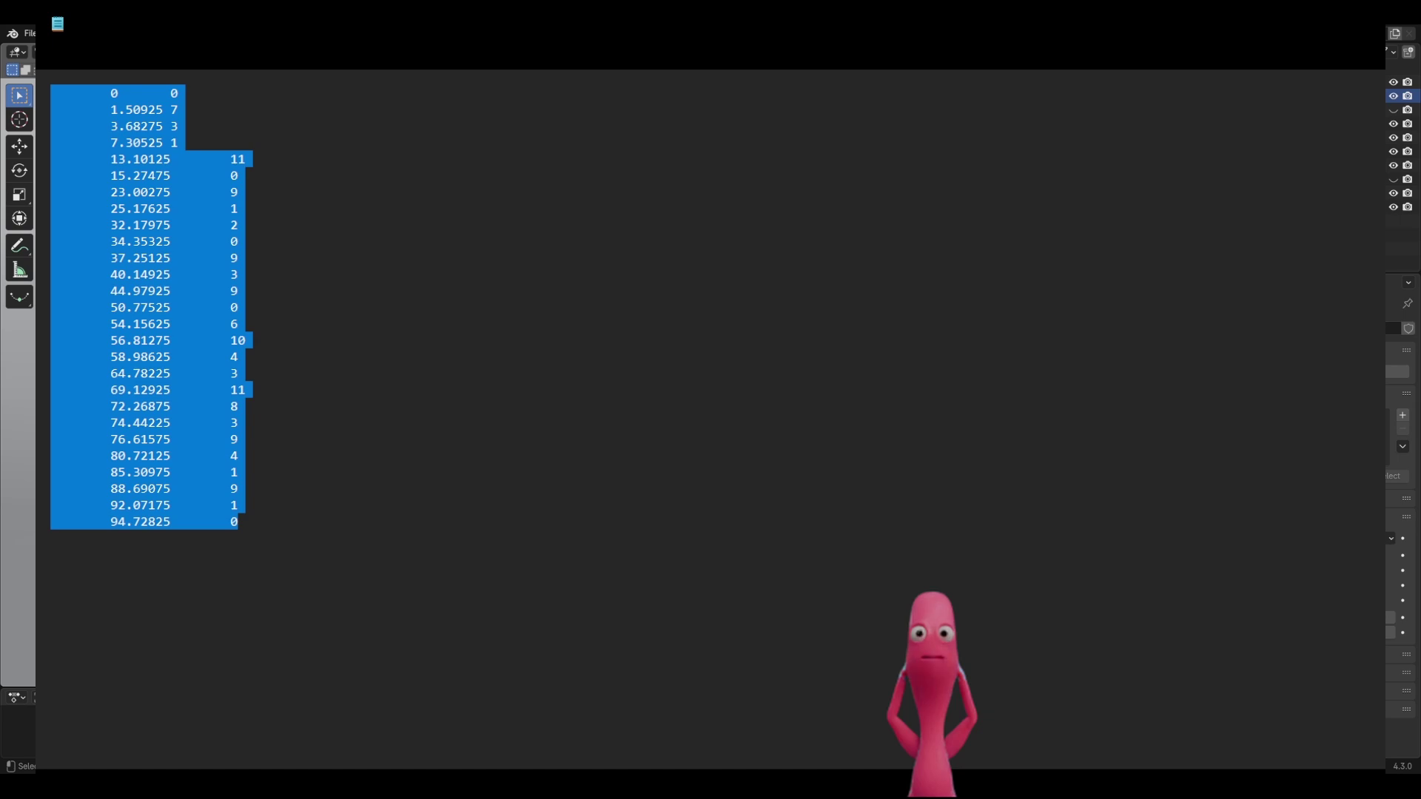
Undo the tab indent in Notepad and select the lines from 37.25125 to the end
key("ctrl+z")
left_click_drag(215, 525, 282, 572)
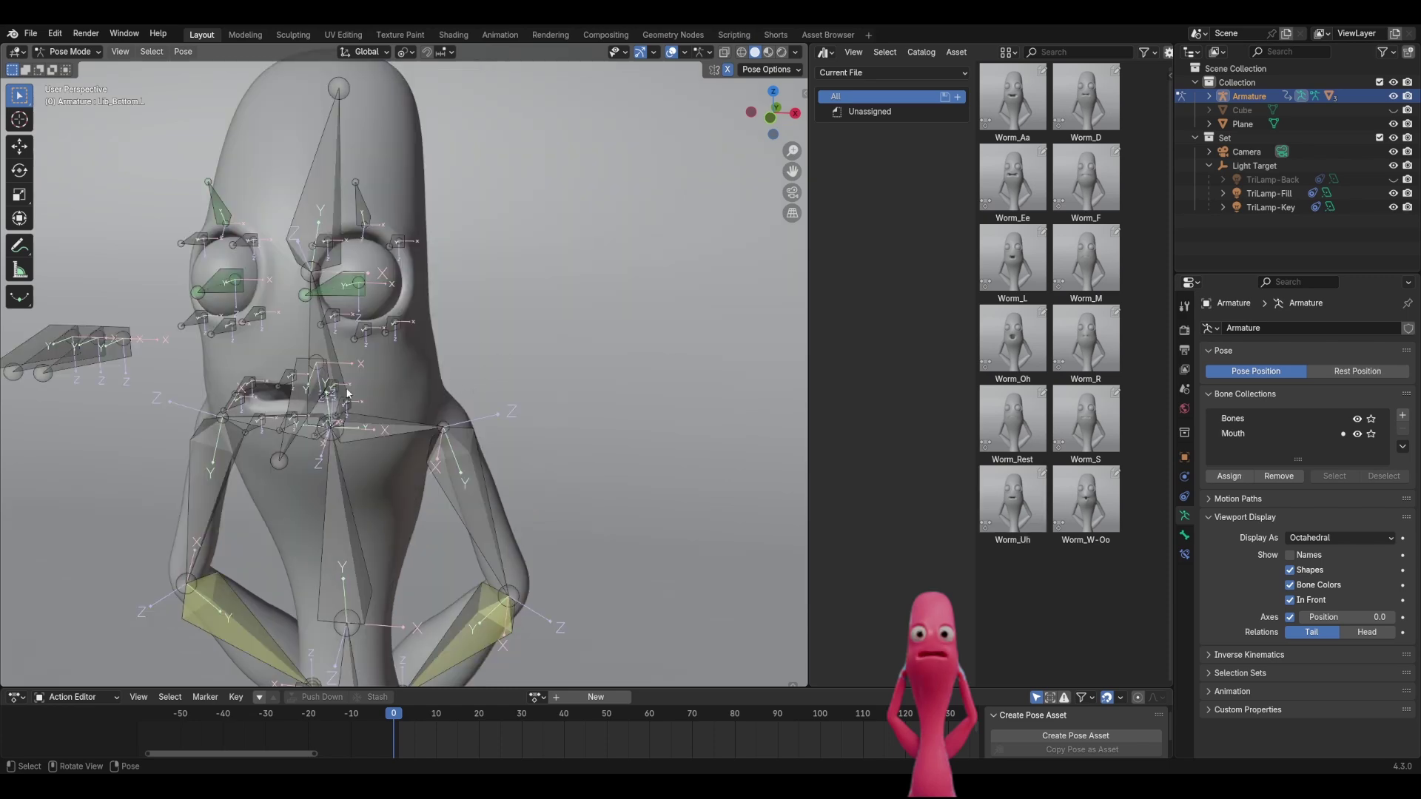
Show the Lipsync sidebar settings and confirm the Aa mapping and Worm_ pose prefix
middle_click_drag(460, 378, 387, 368)
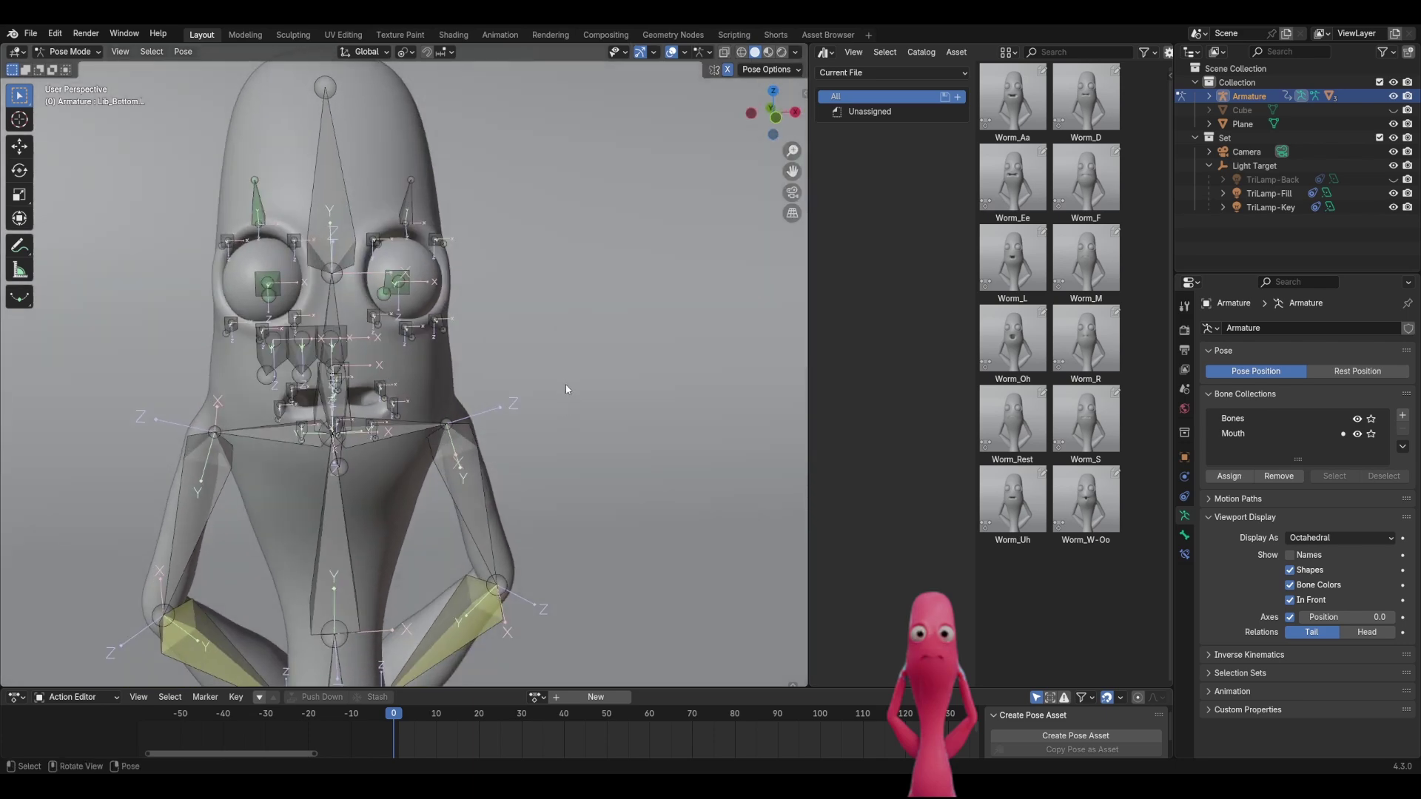
key("n")
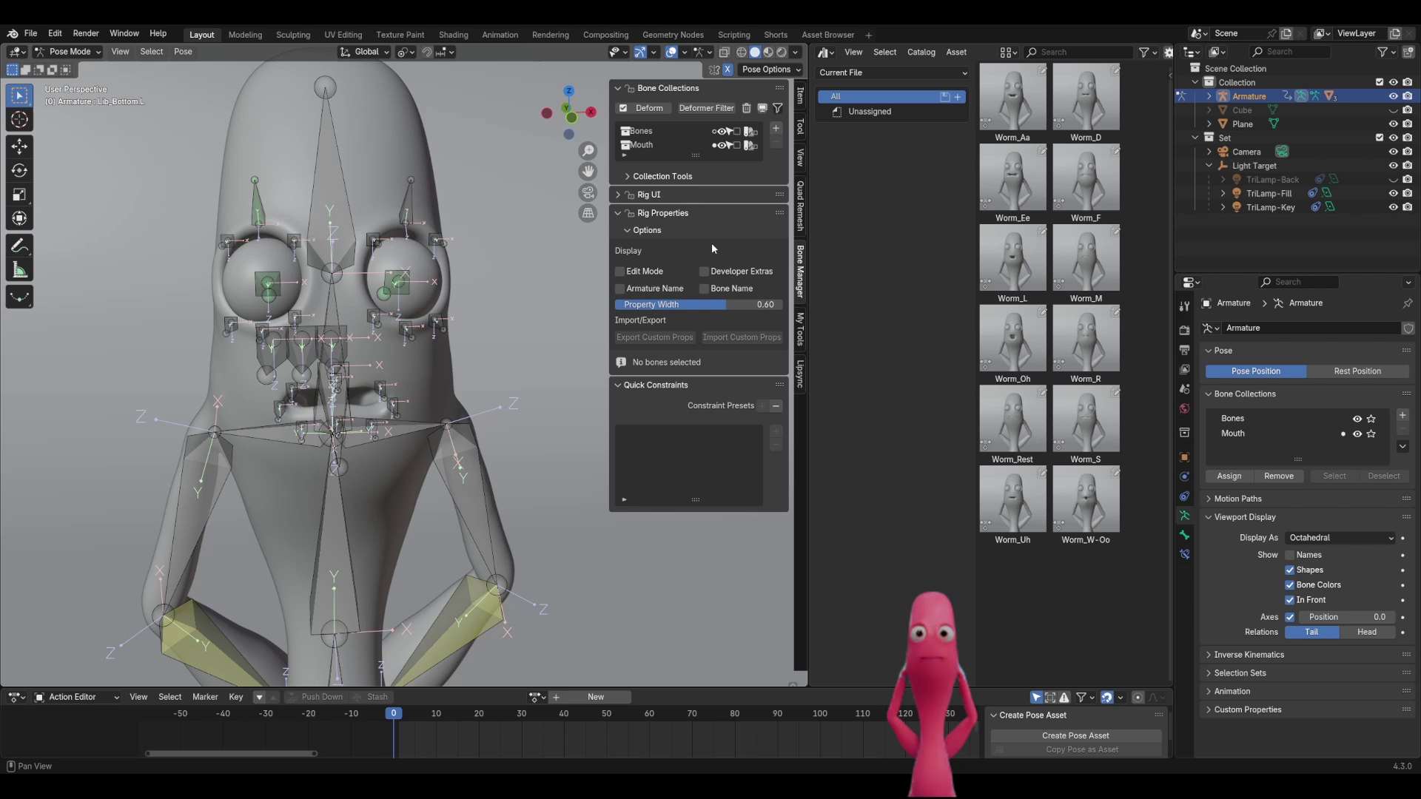
left_click(800, 373)
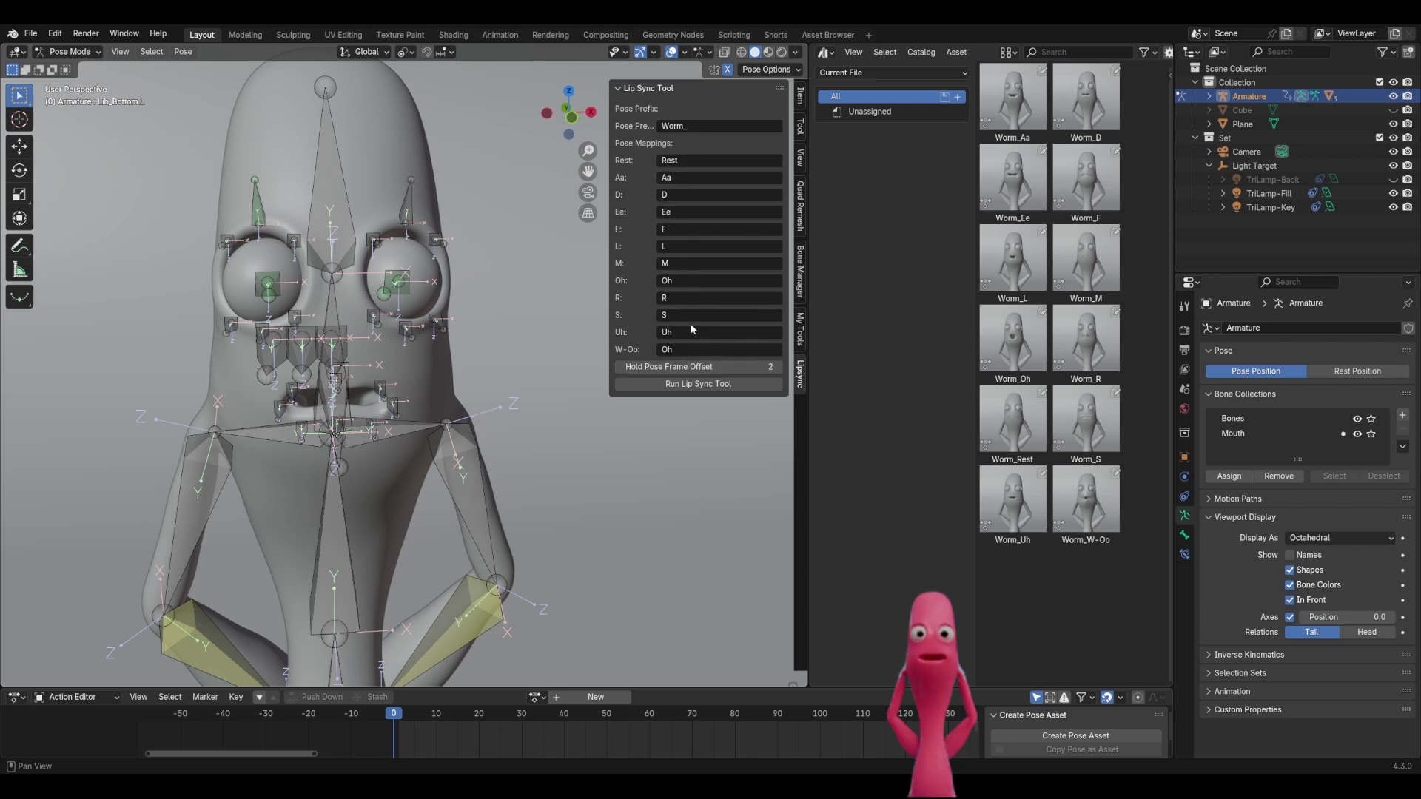
left_click(683, 178)
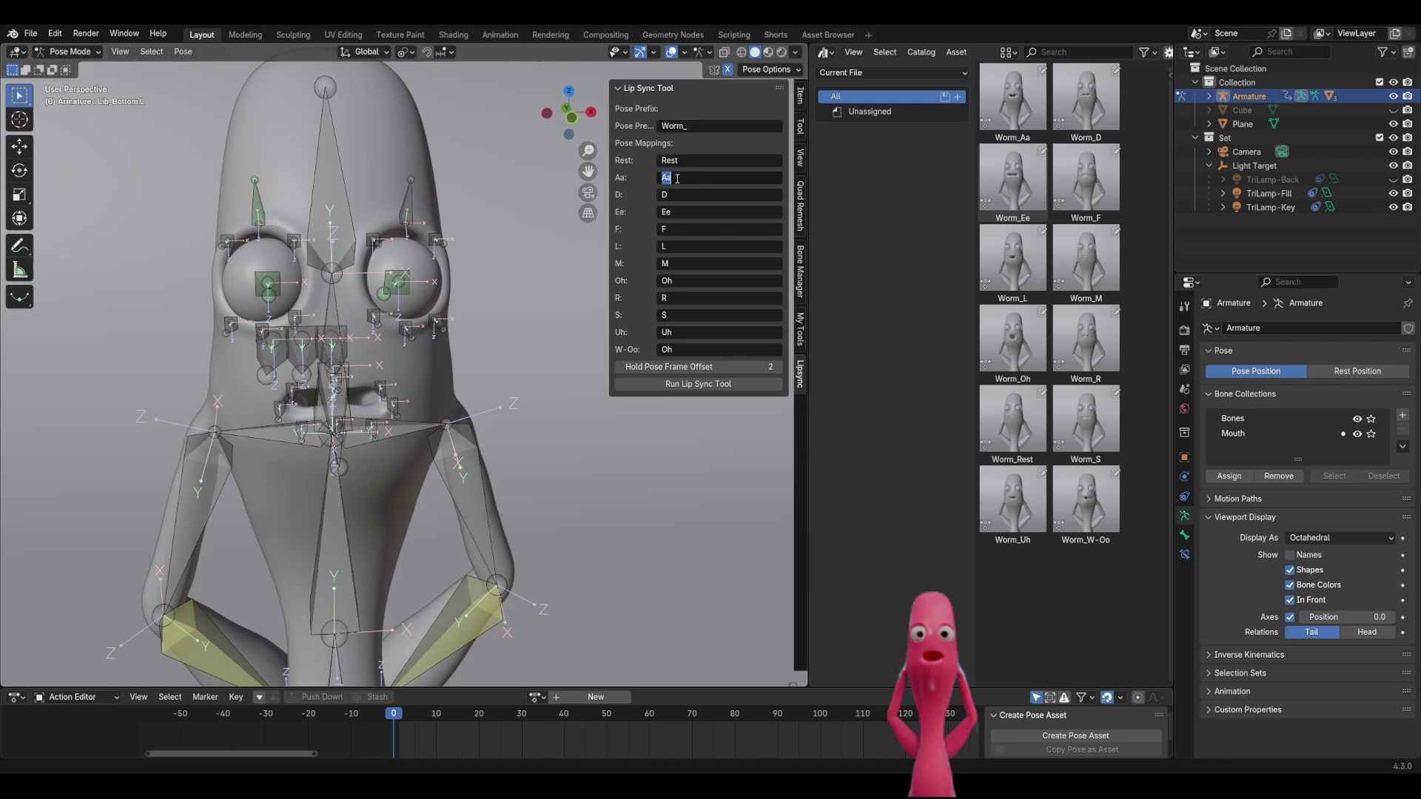
key("Escape")
left_click(712, 128)
key("Return")
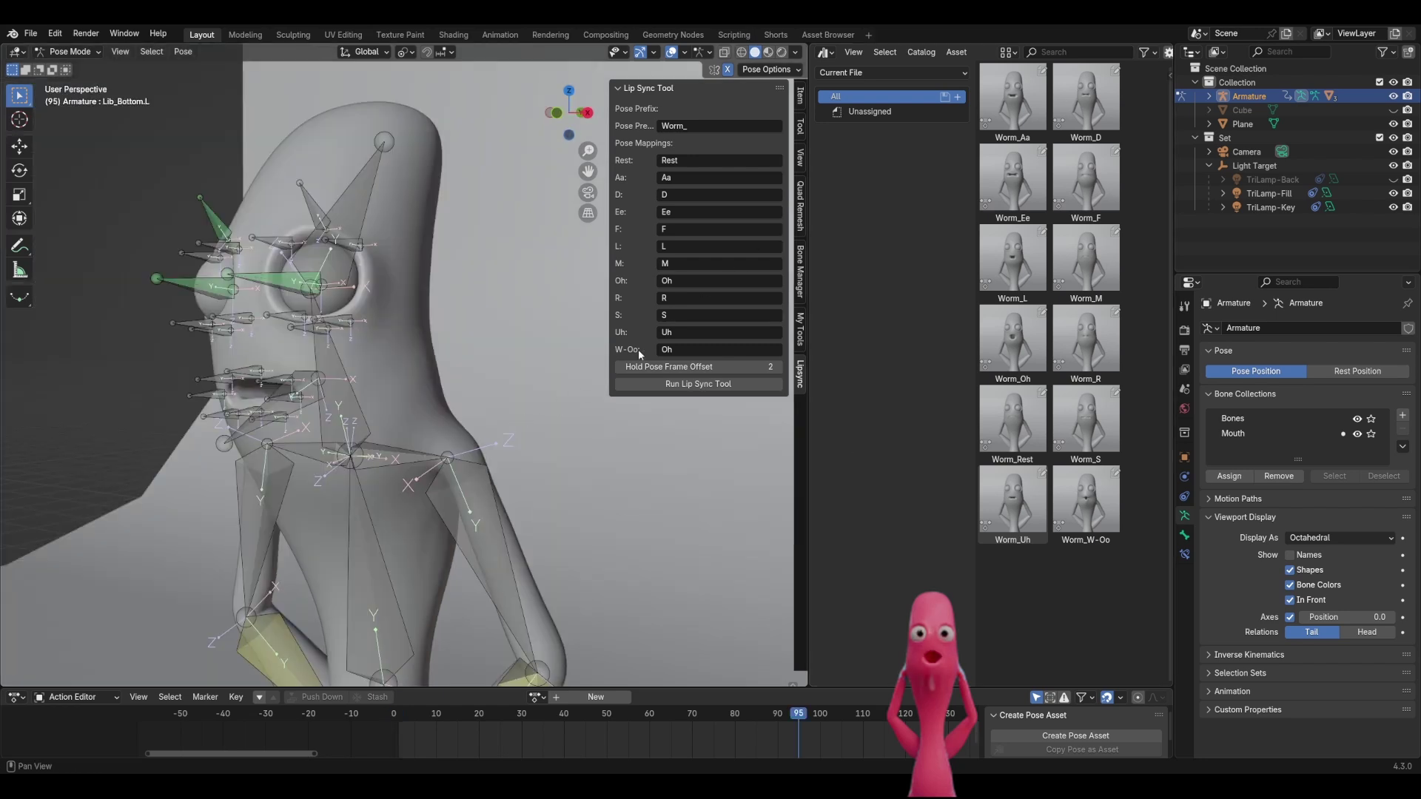
Hide the Bones collection in Bone Manager so only the mouth bones remain
left_click(801, 267)
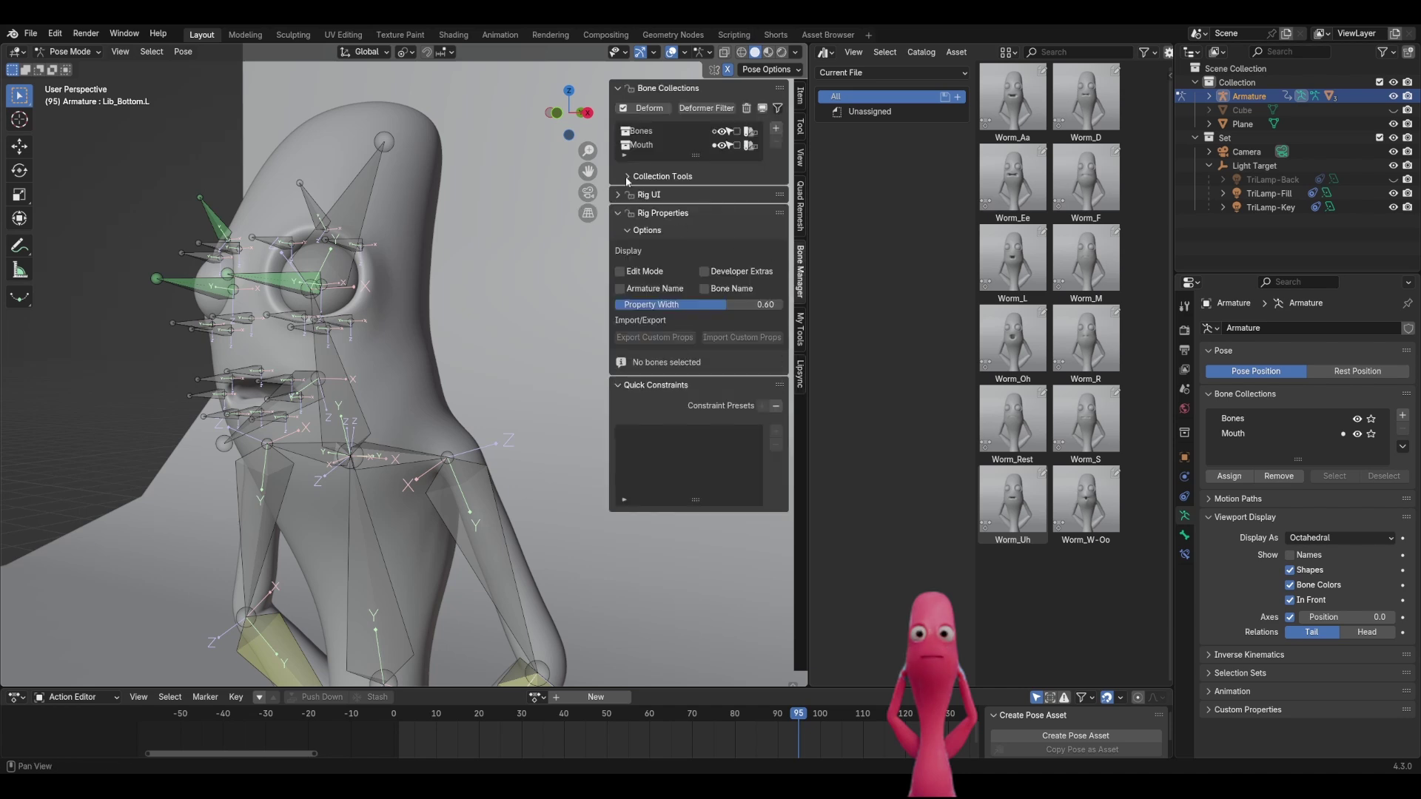
left_click(722, 131)
mouse_move(385, 377)
middle_mouse_down()
mouse_move(442, 349)
mouse_move(365, 362)
middle_mouse_up()
Box-select all the mouth bones and inspect them from front and side views
left_click_drag(374, 337, 186, 494)
left_click_drag(186, 494, 186, 494)
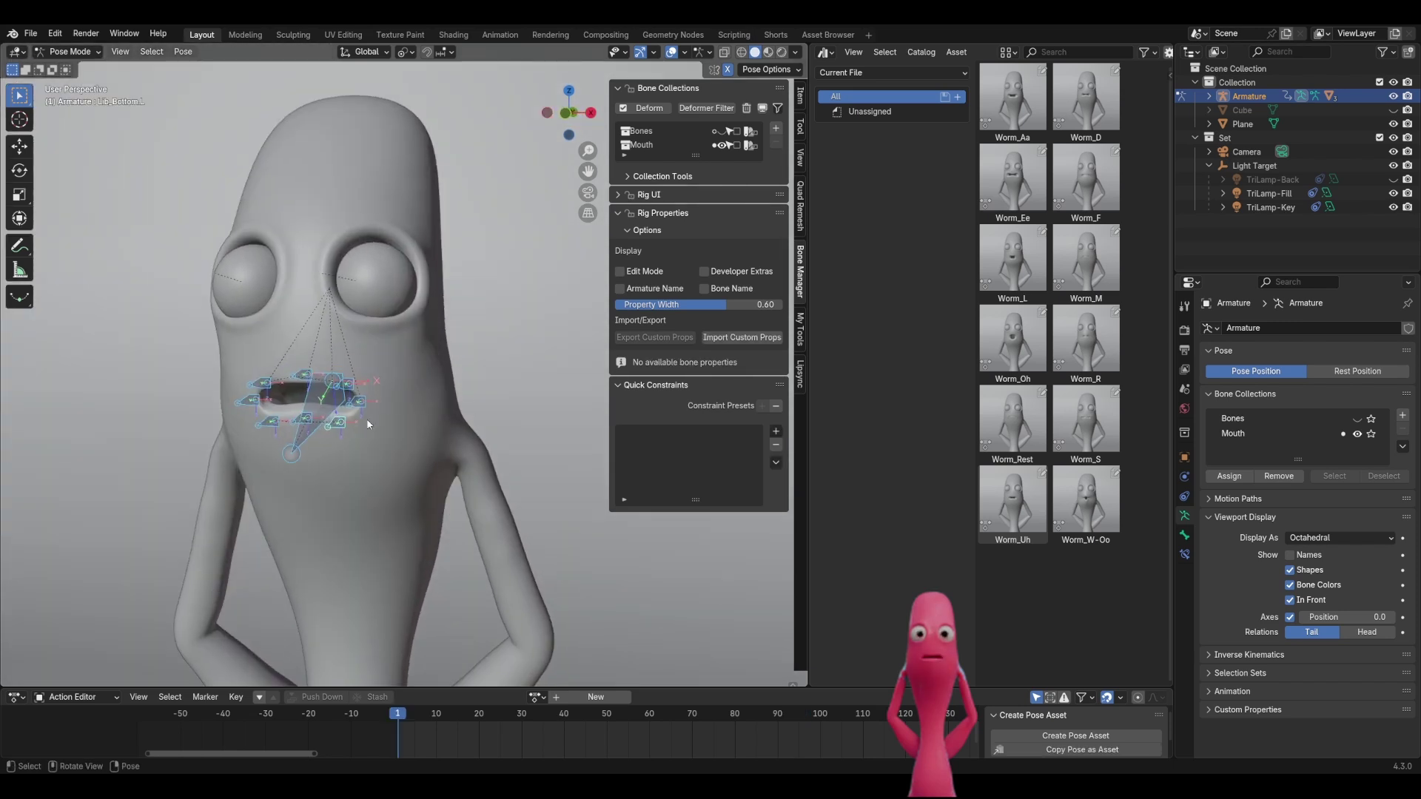
middle_click_drag(368, 424, 419, 436)
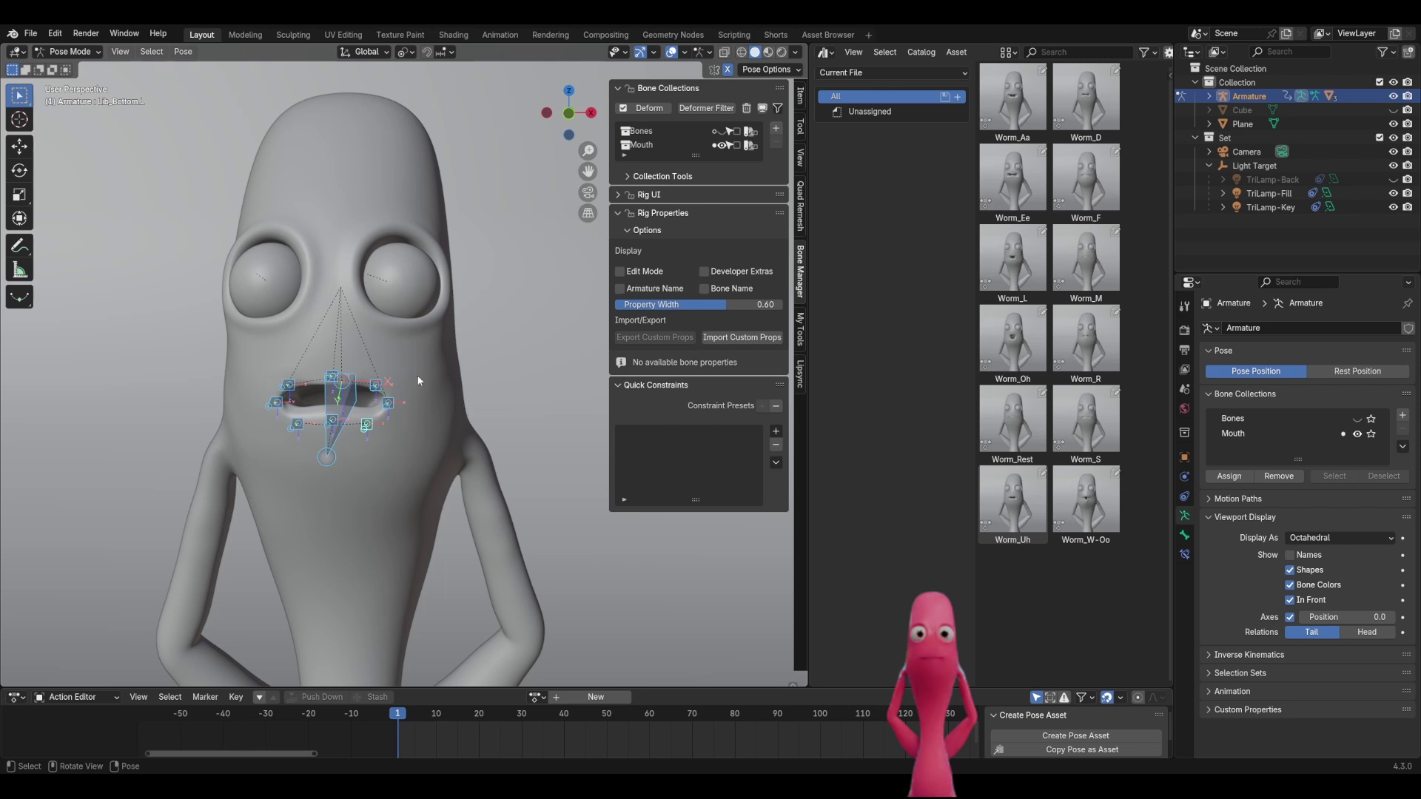
middle_click_drag(418, 380, 444, 392)
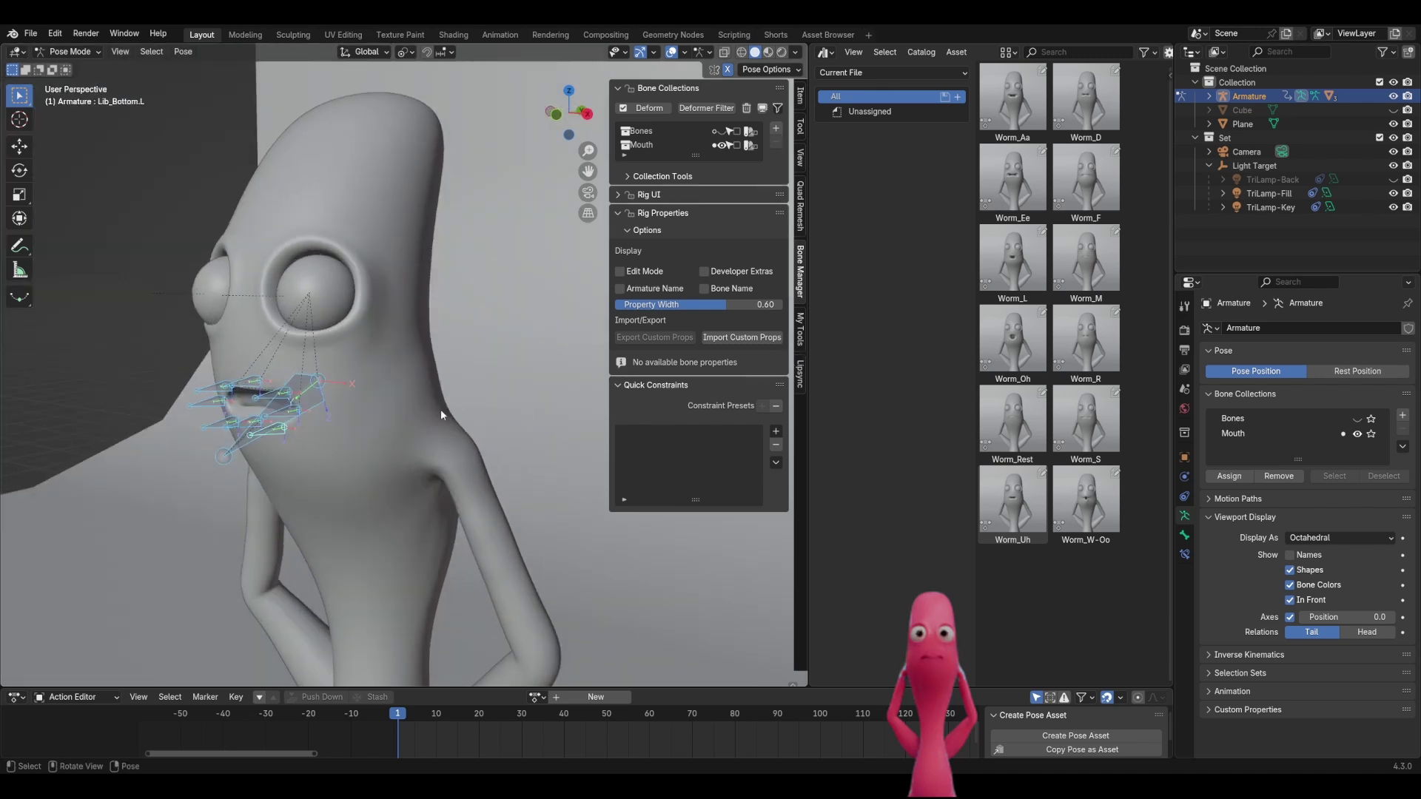
middle_click_drag(357, 419, 404, 406)
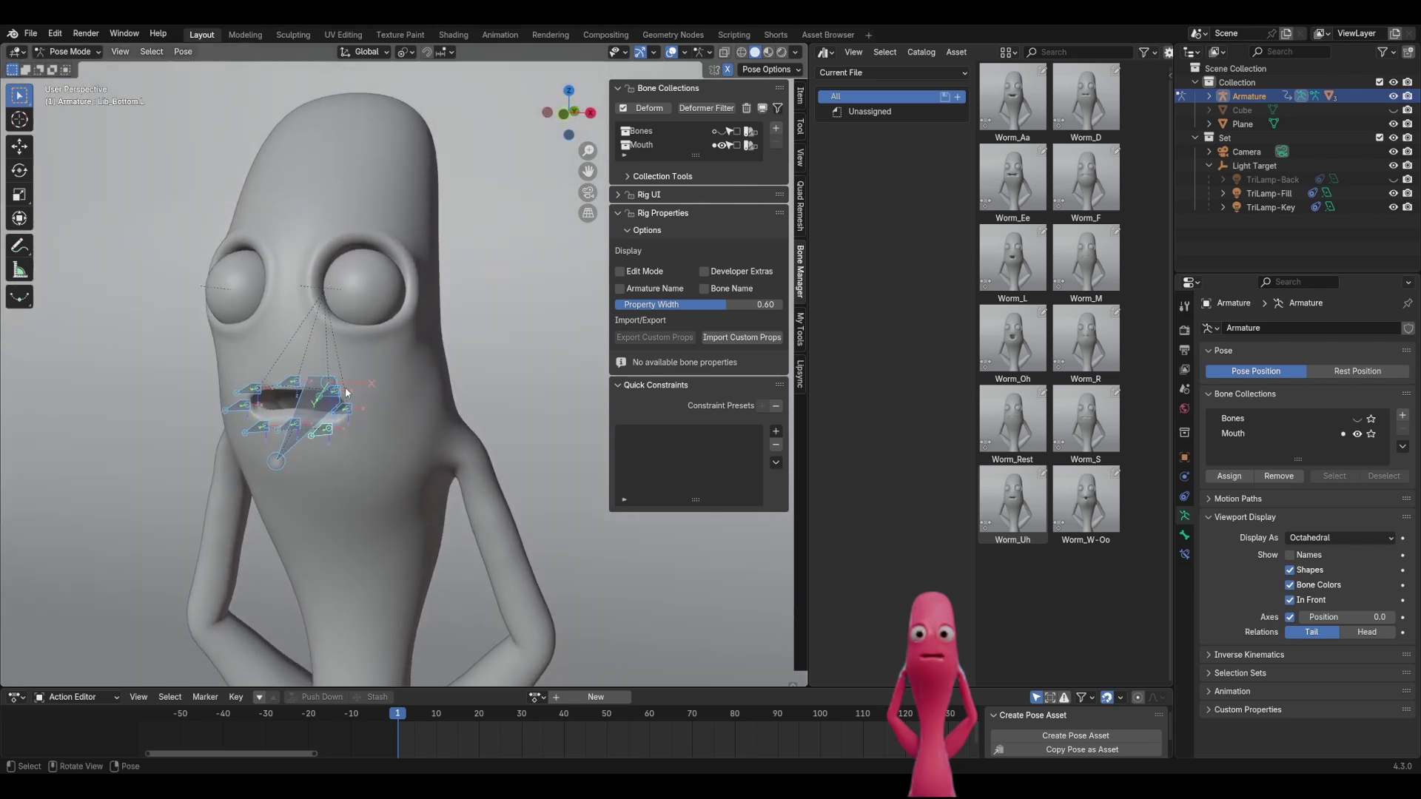
Run the Lip Sync Tool to keyframe the mouth poses from the viseme data
left_click(800, 373)
mouse_move(474, 449)
middle_mouse_down()
mouse_move(476, 470)
mouse_move(488, 465)
middle_mouse_up()
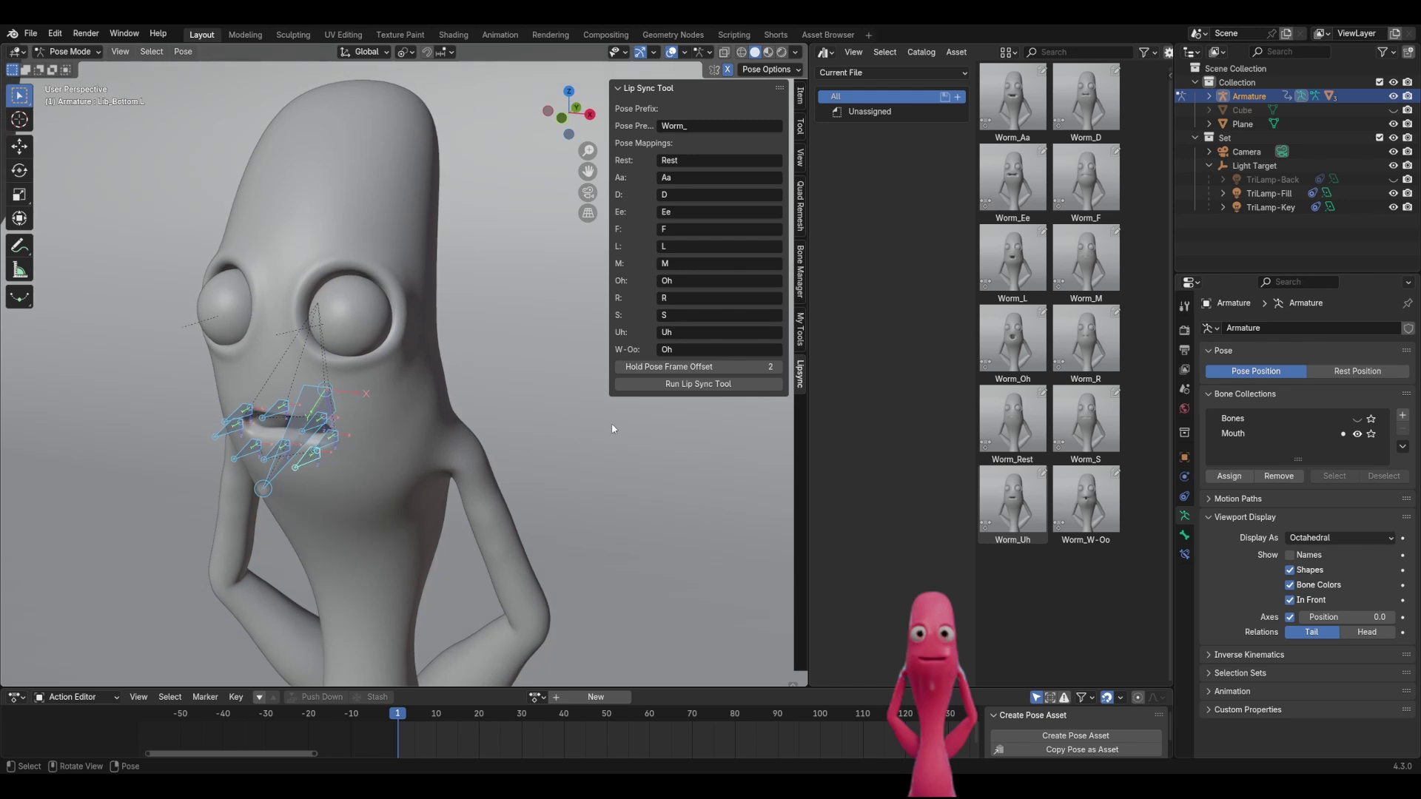
left_click(697, 384)
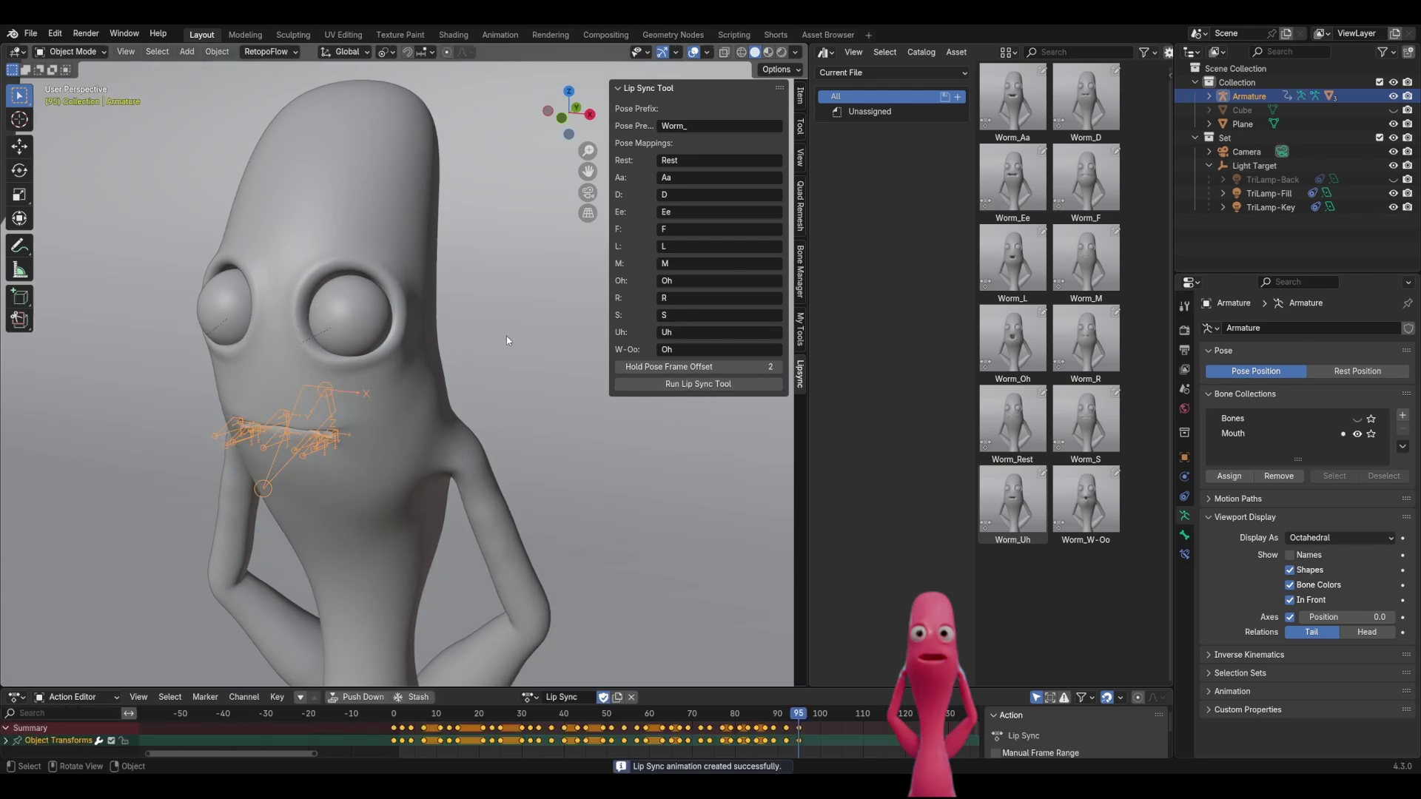
Enlarge the Action Editor and play the Lip Sync animation from the first frame
middle_click_drag(545, 412, 575, 574)
left_click_drag(652, 689, 671, 608)
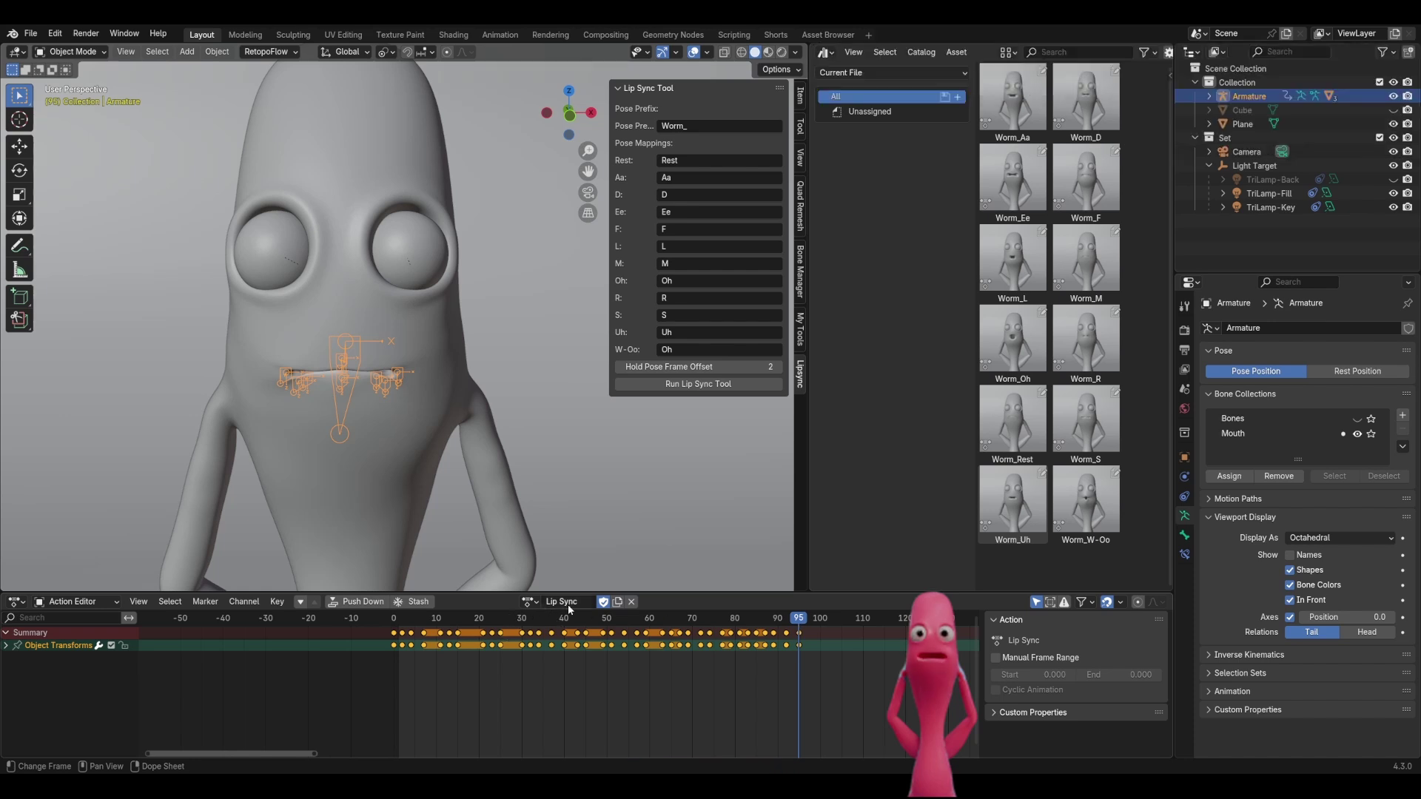
key("shift+Left")
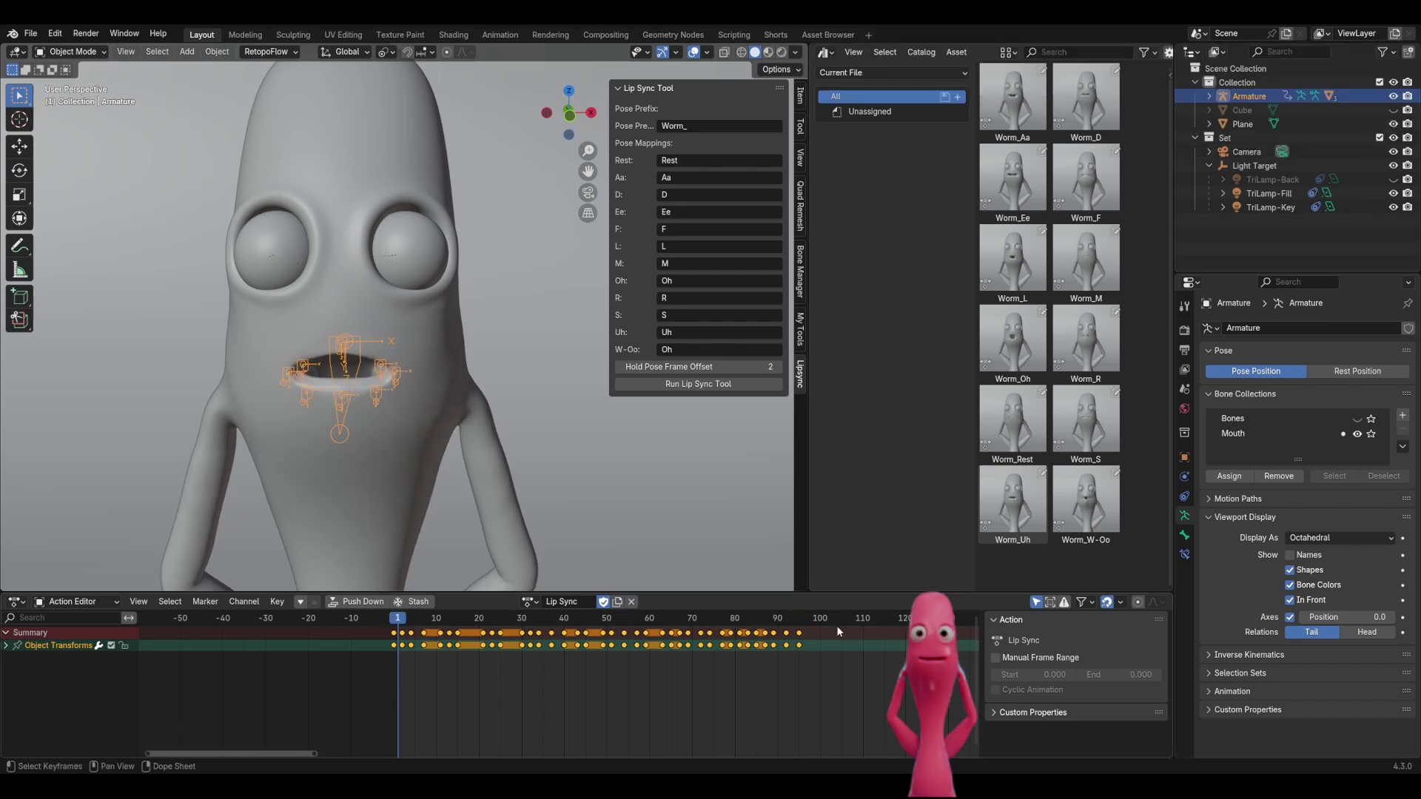
key("space")
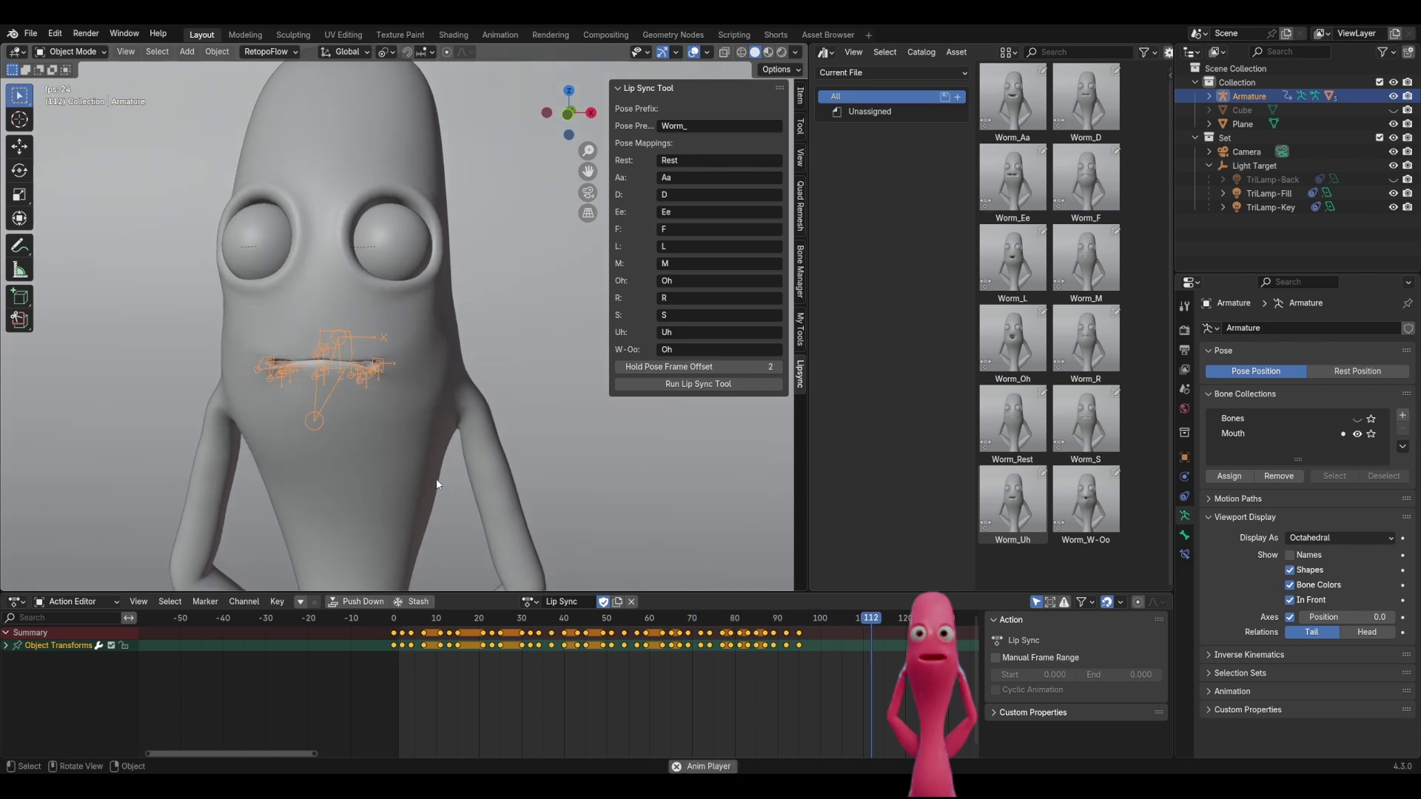
key("space")
left_click(16, 602)
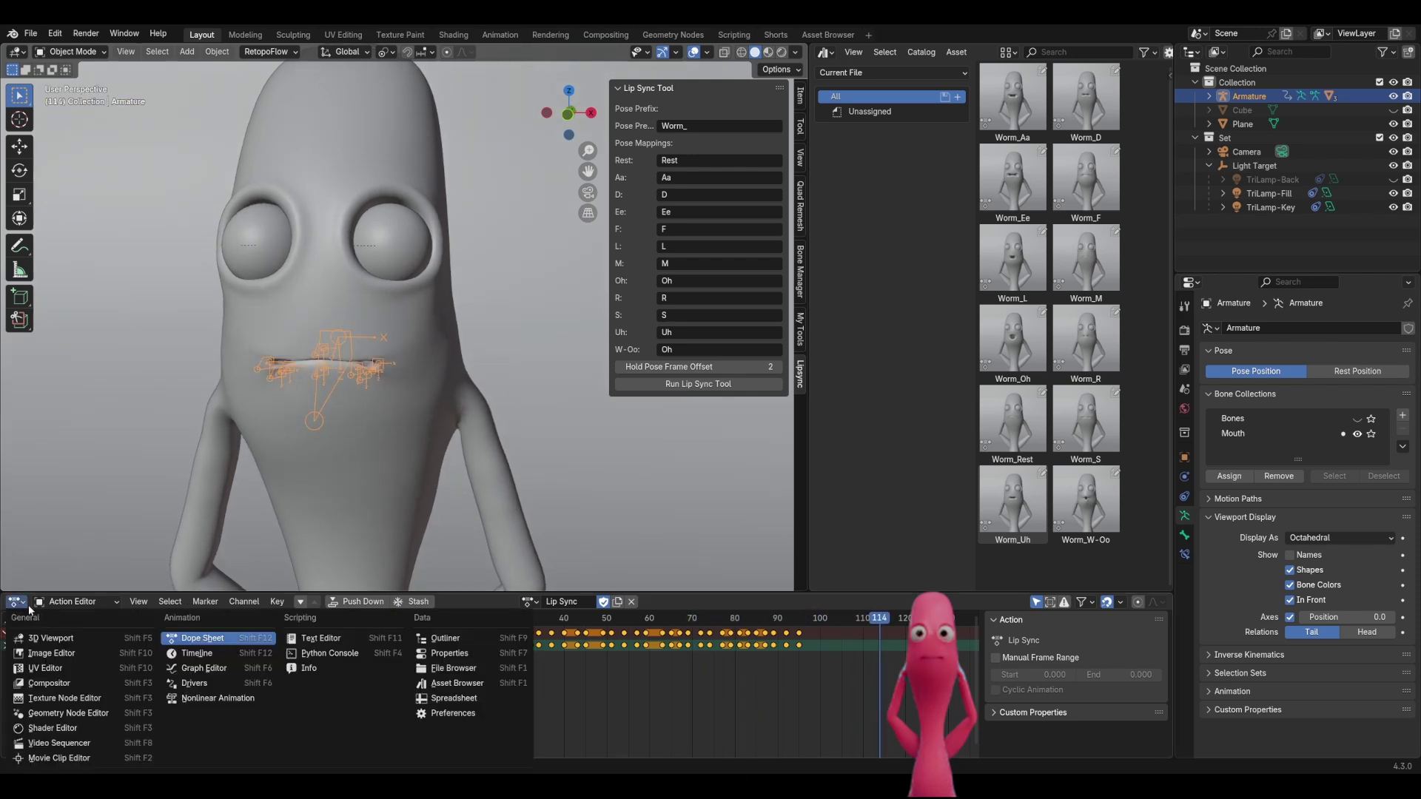
Add Jeff.wav as a sound strip at frame 1 in the Video Sequencer
left_click(58, 743)
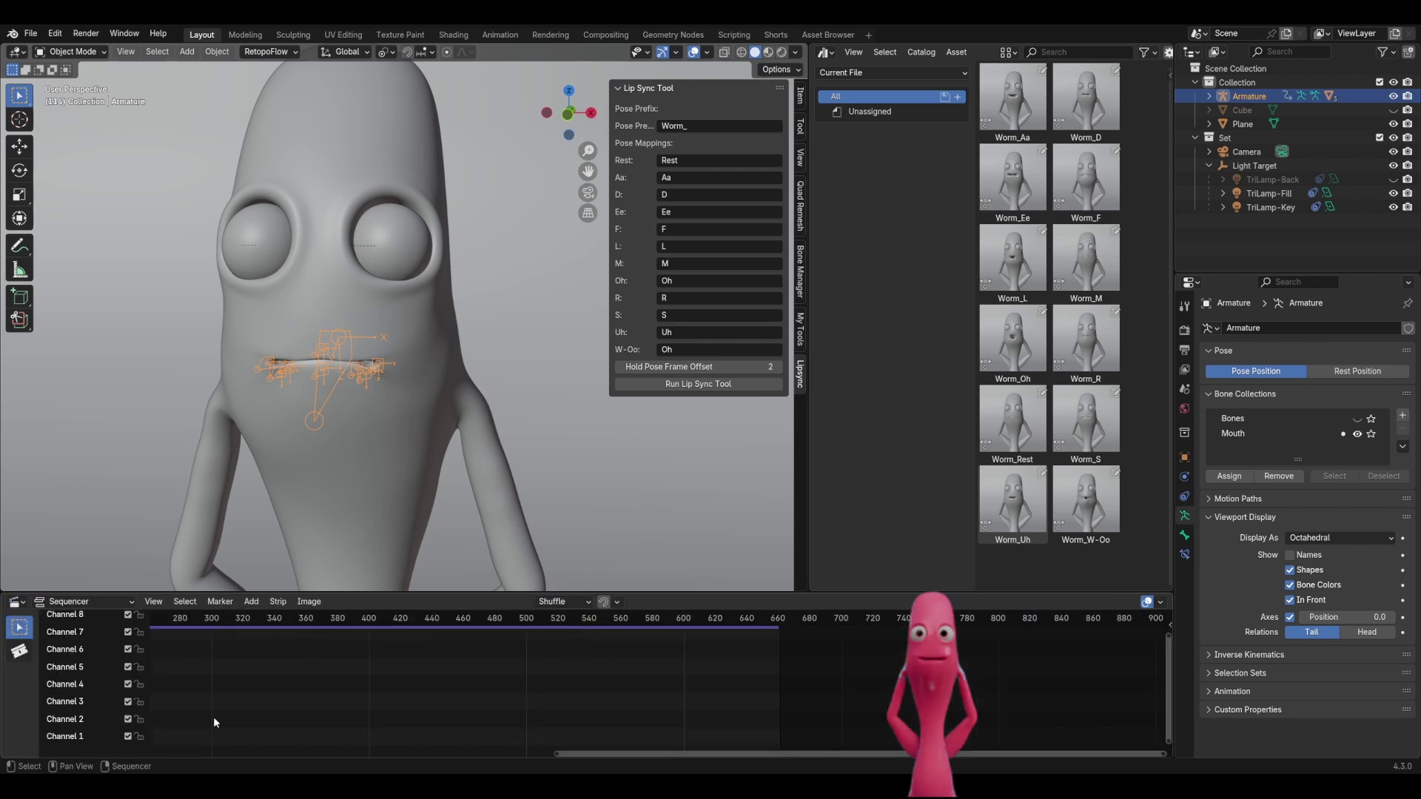
key("shift+Left")
key("Home")
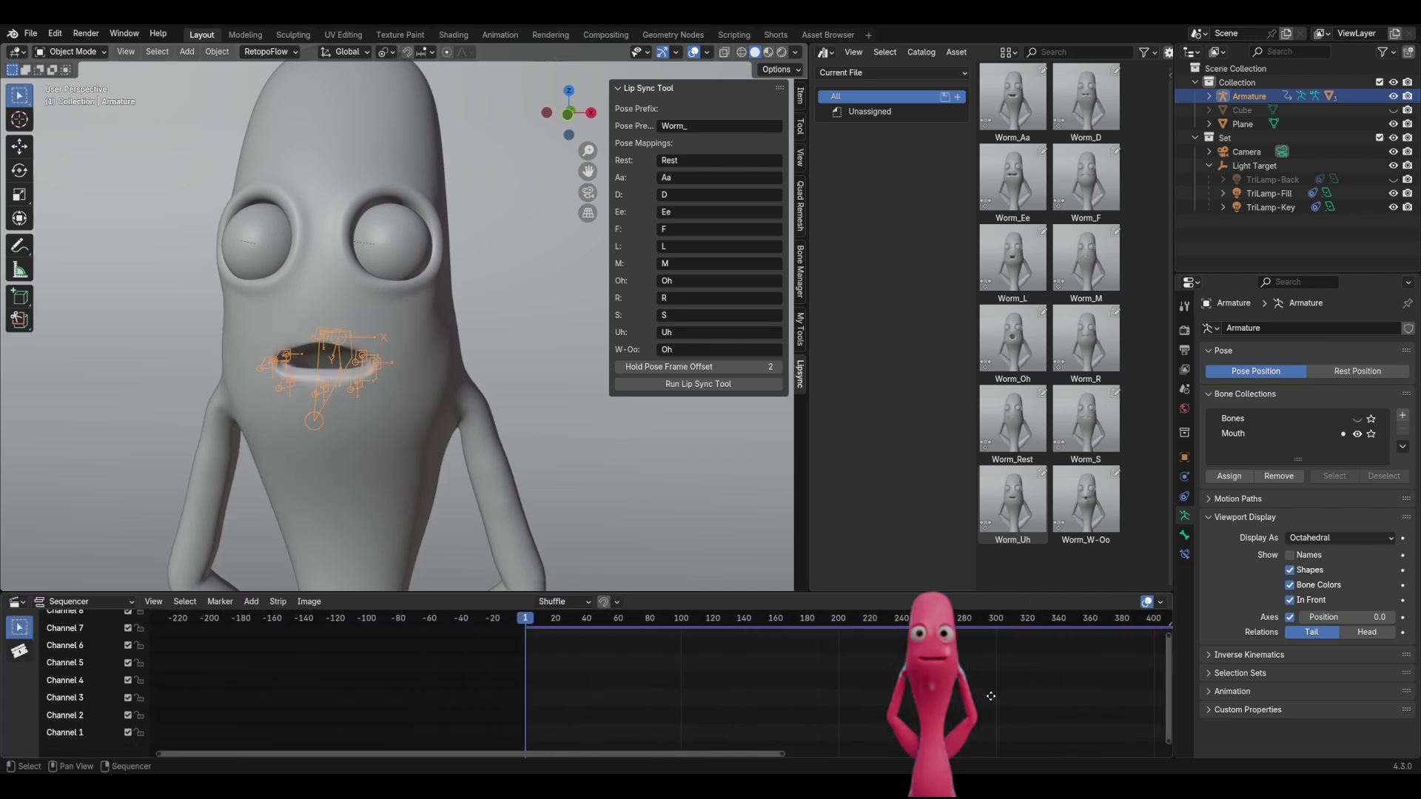
key("shift+a")
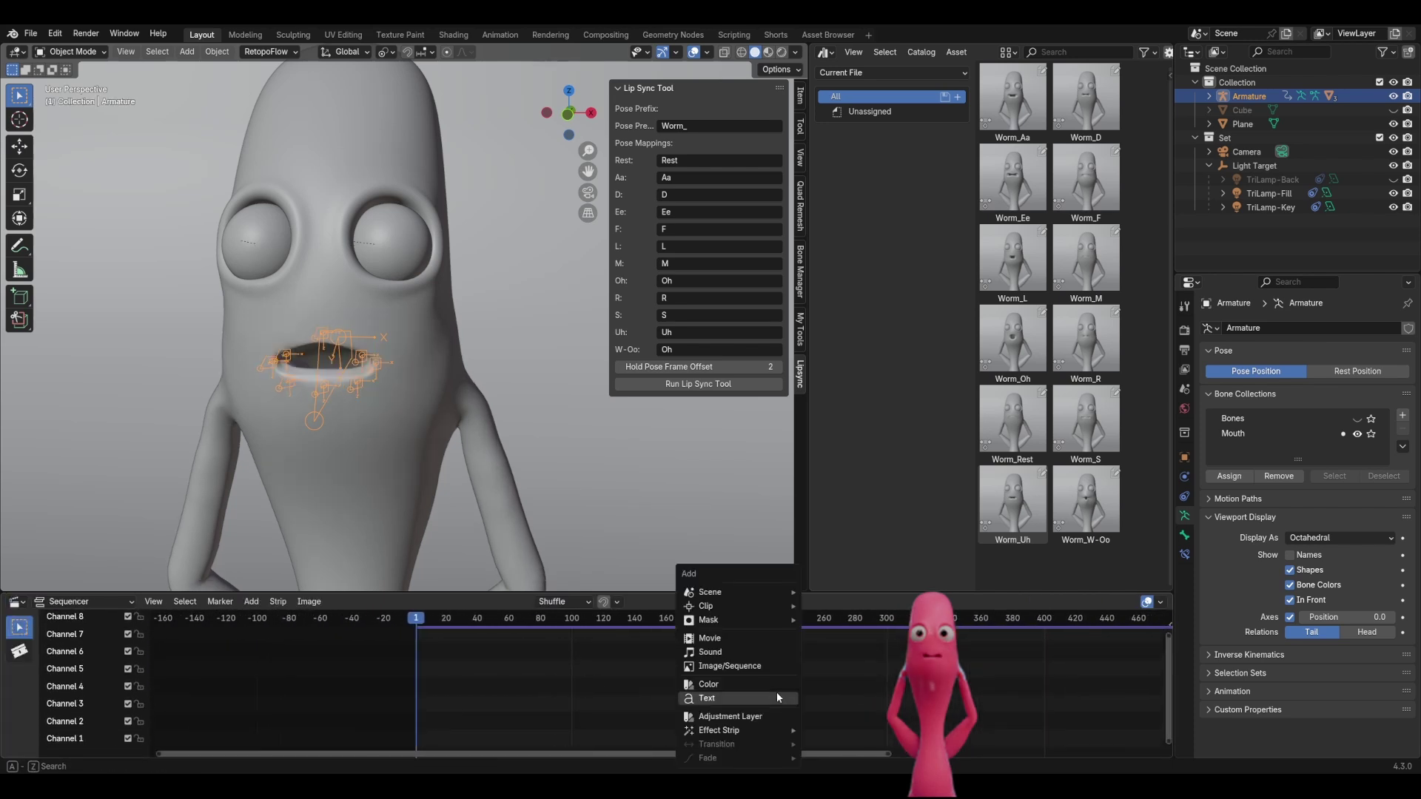
left_click(725, 653)
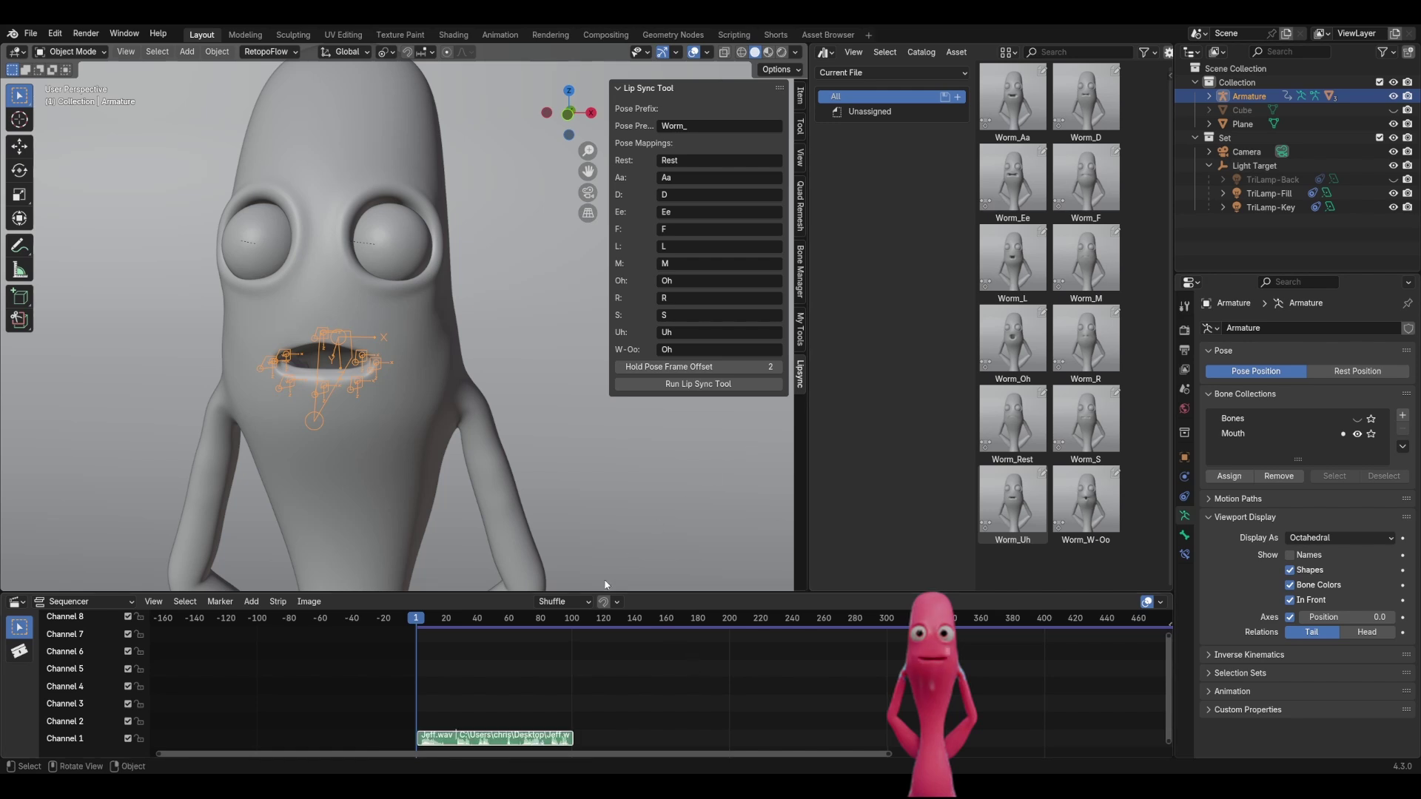
Give the 3D view more height and play the animation with the audio
scroll(539, 712, "up", 5)
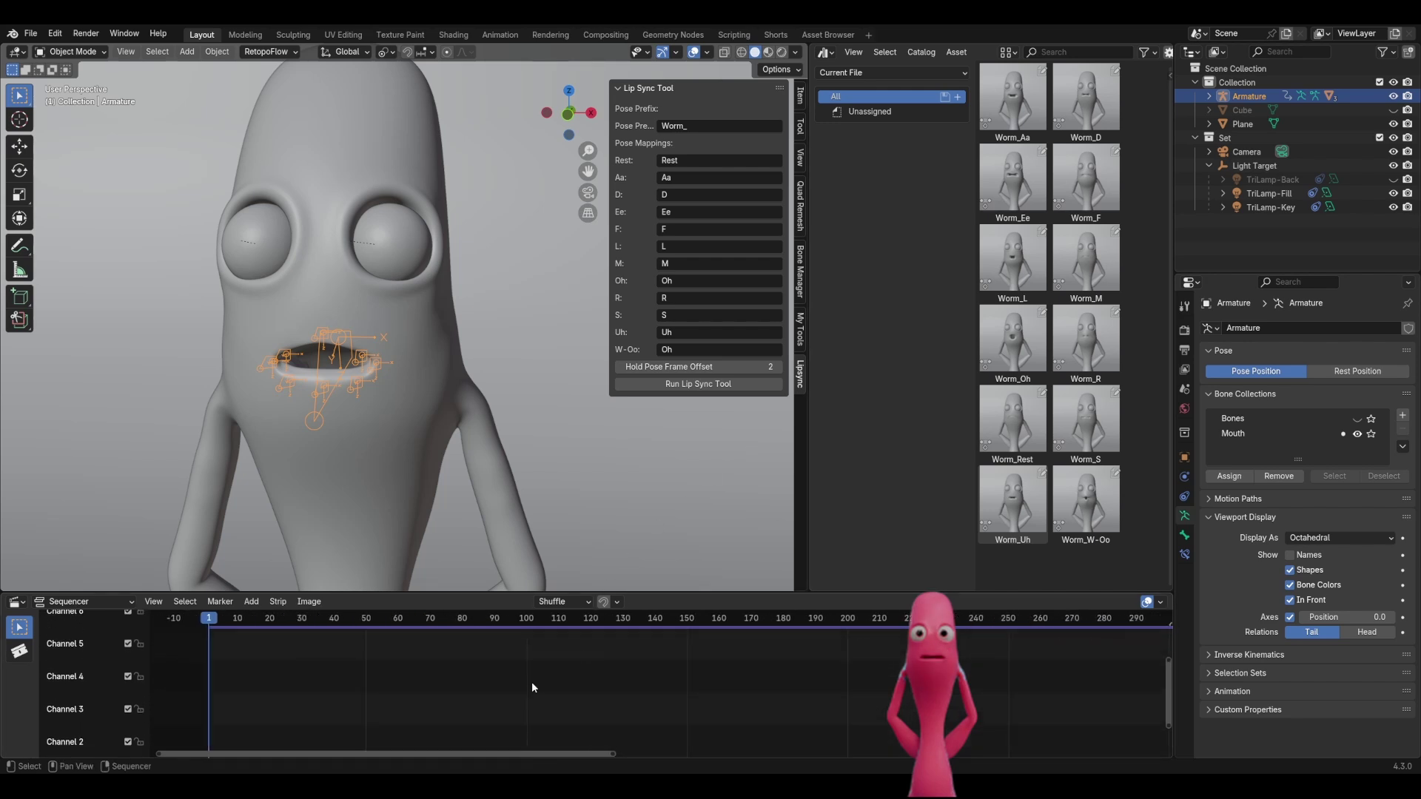
scroll(578, 672, "up", 2)
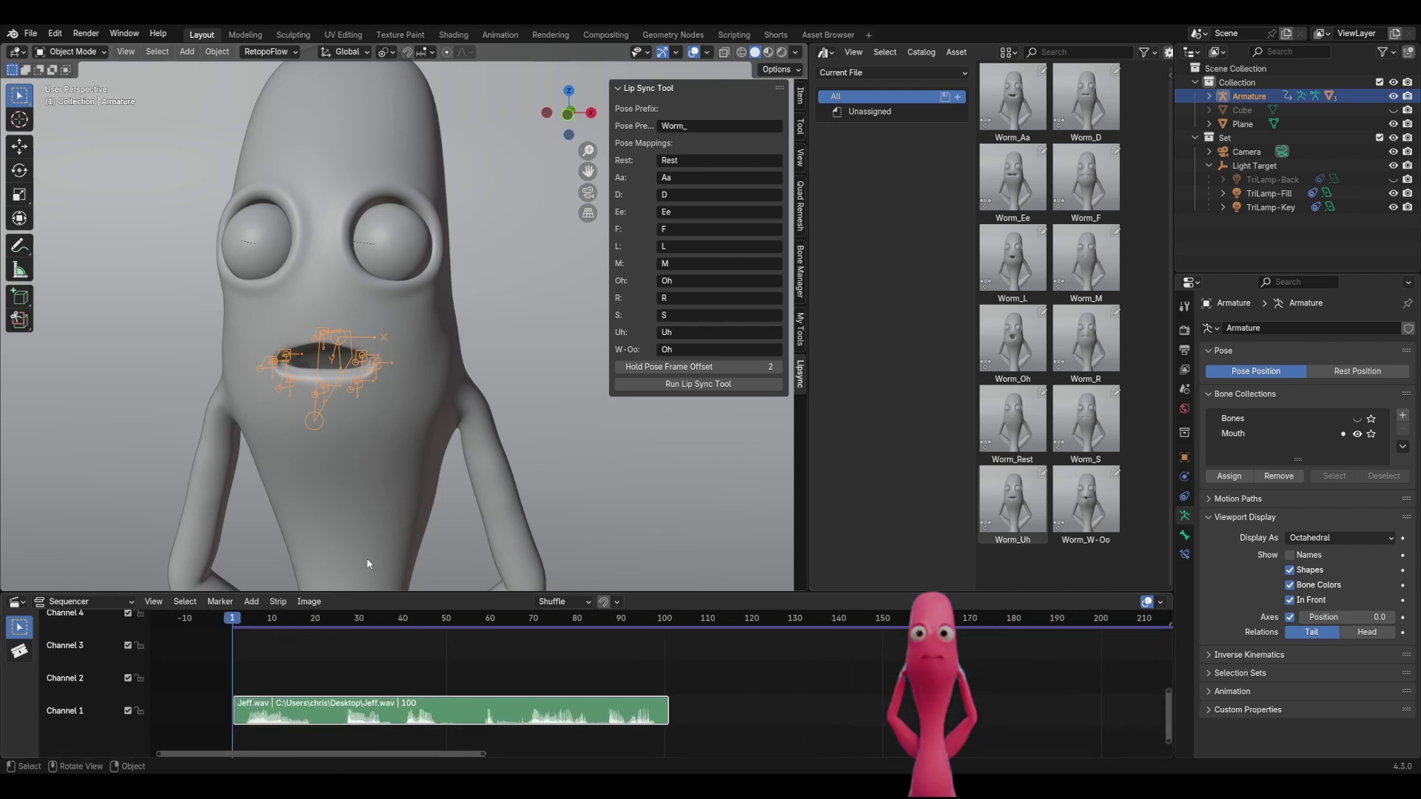
left_click_drag(370, 593, 370, 626)
middle_click_drag(372, 548, 381, 523)
key("space")
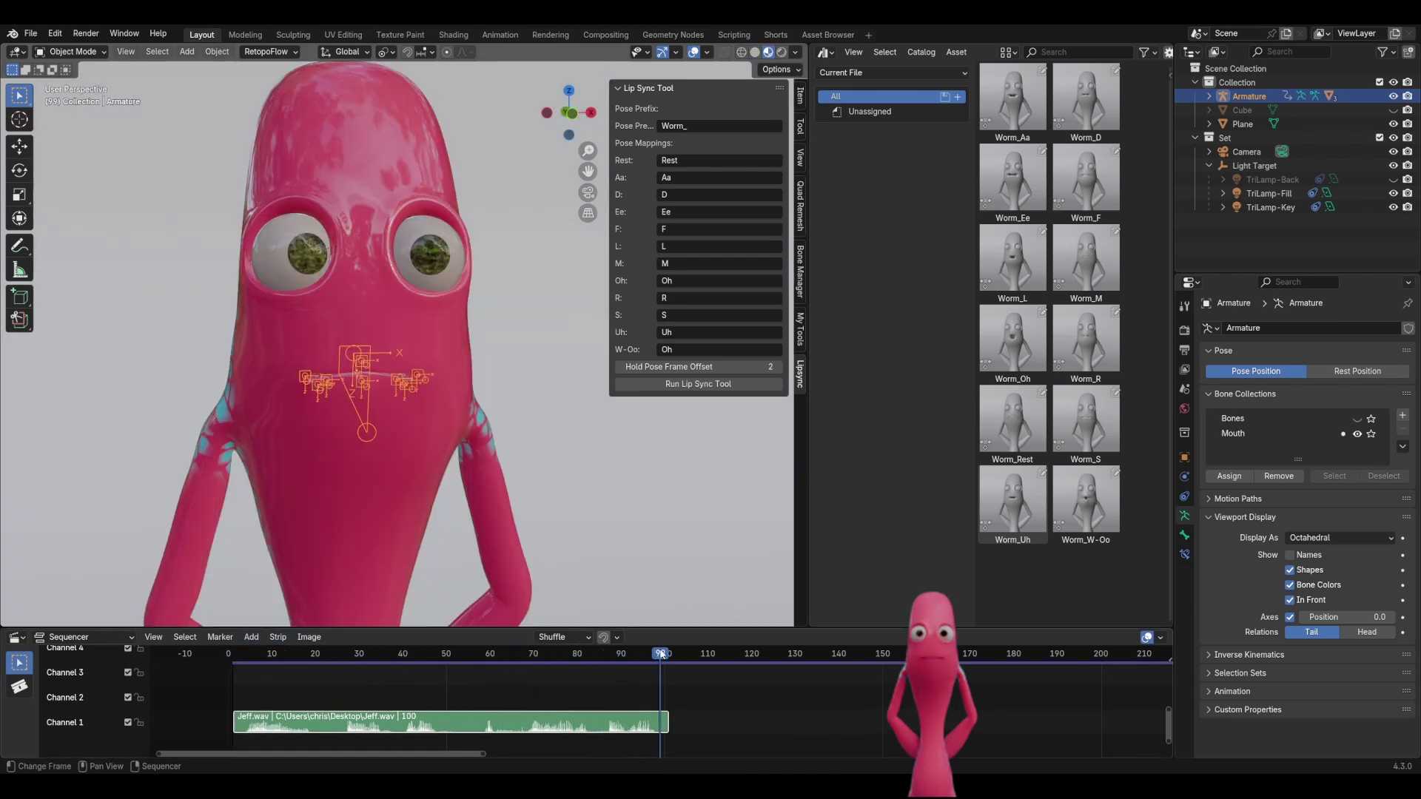
Play the pink worm's lip sync with Jeff.wav from the start through frame 104
key("space")
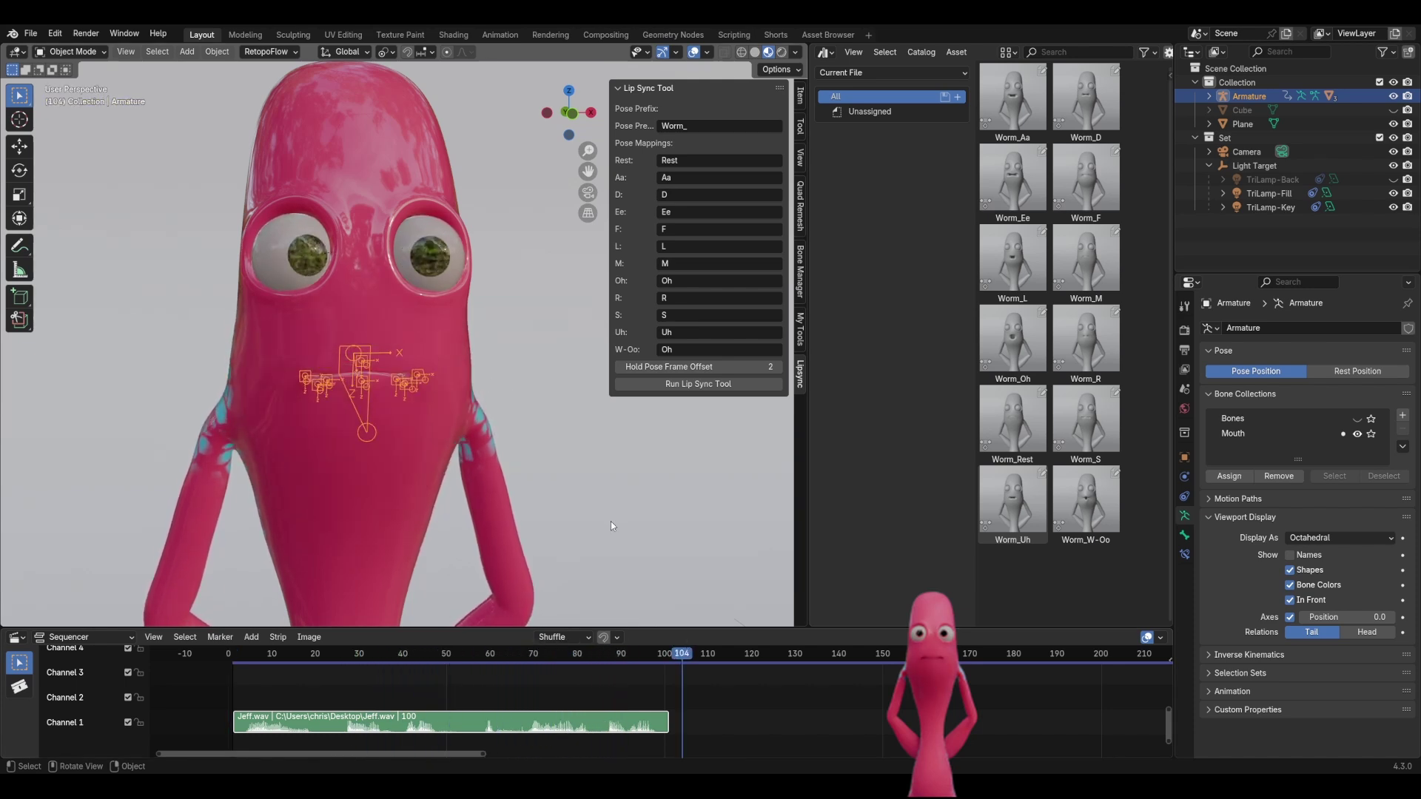
left_click_drag(682, 652, 203, 651)
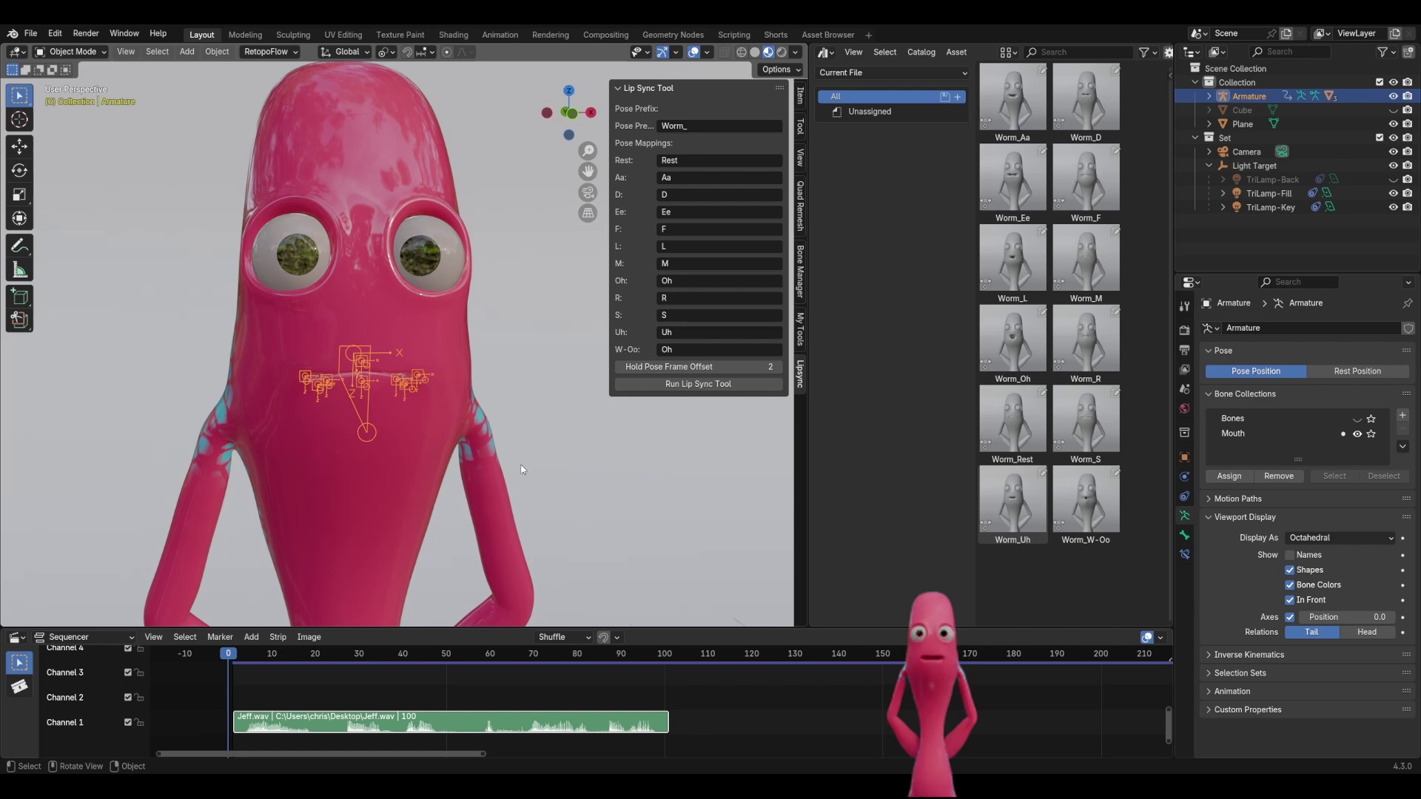
mouse_move(519, 464)
middle_mouse_down()
mouse_move(411, 467)
mouse_move(496, 468)
middle_mouse_up()
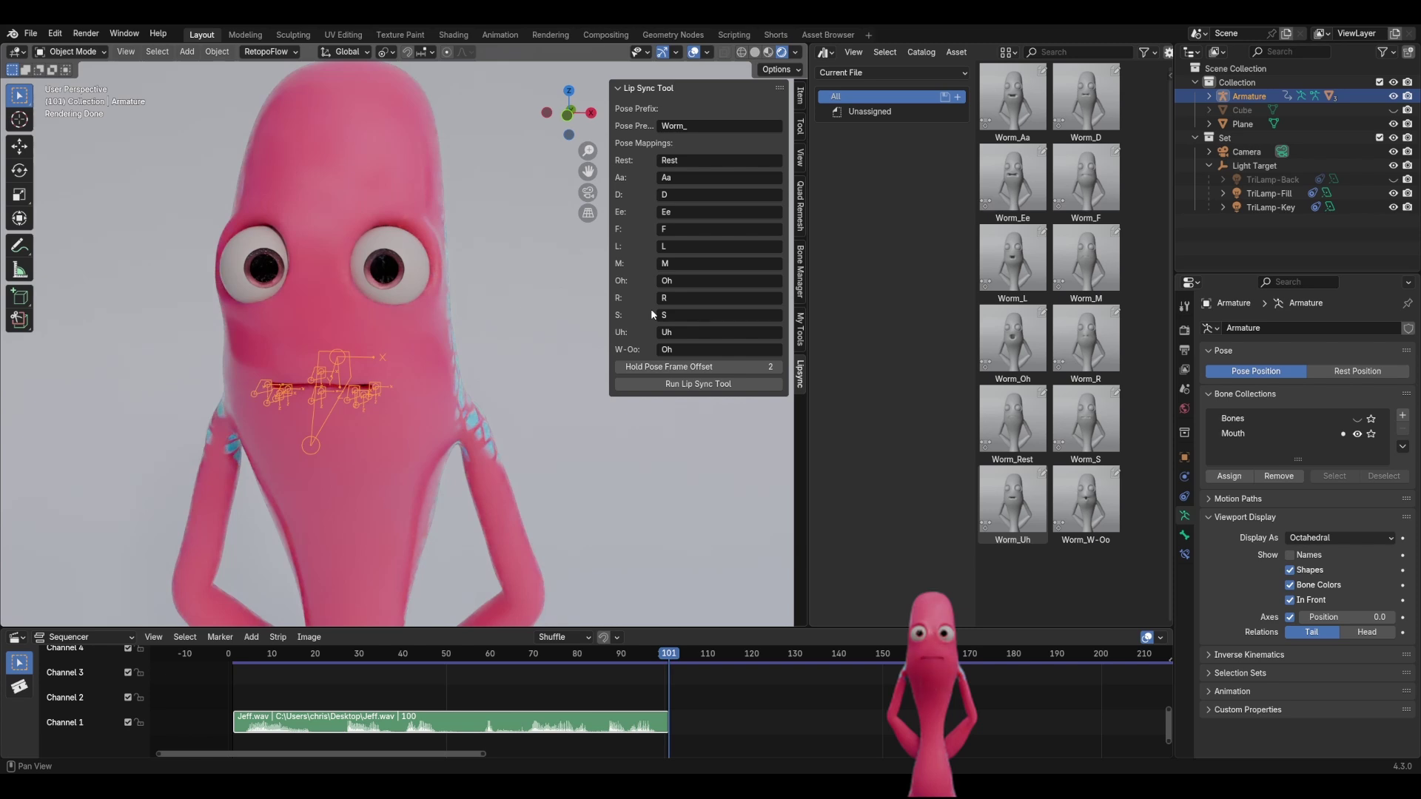
key("space")
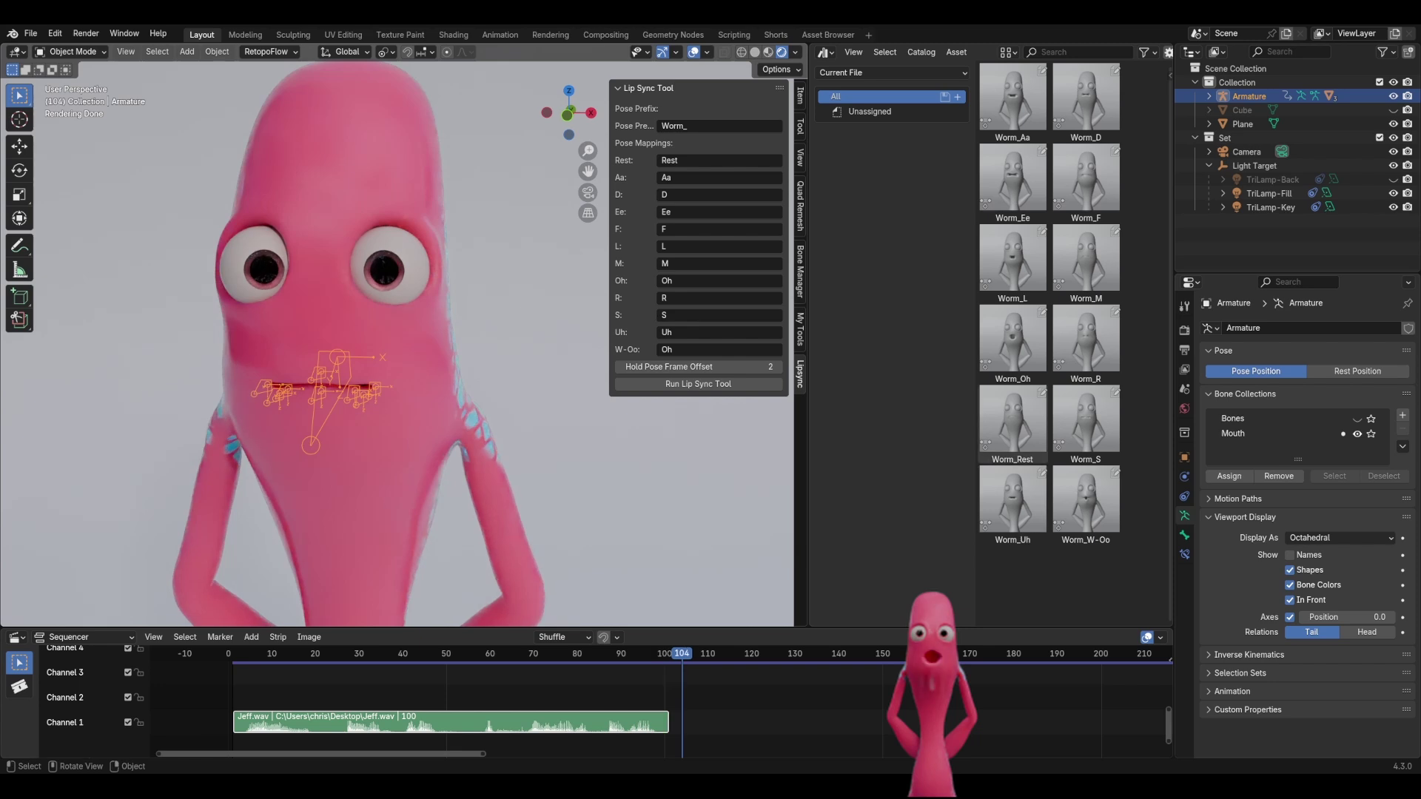